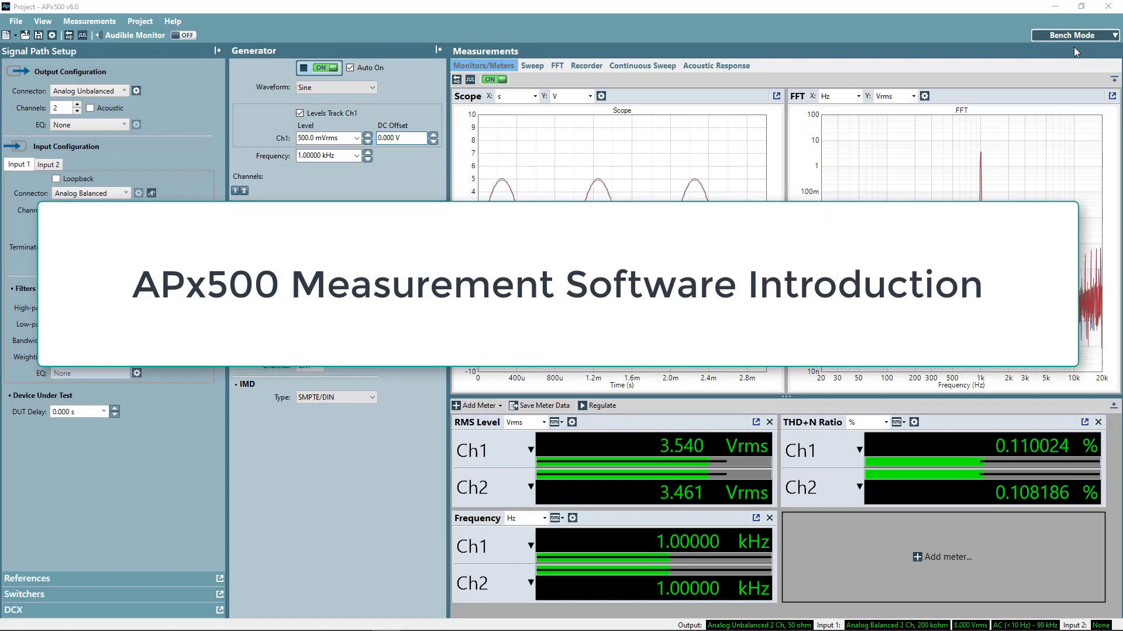
# Step: Switch the measurement software from Bench Mode to Sequence Mode
pyautogui.click(1106, 37)
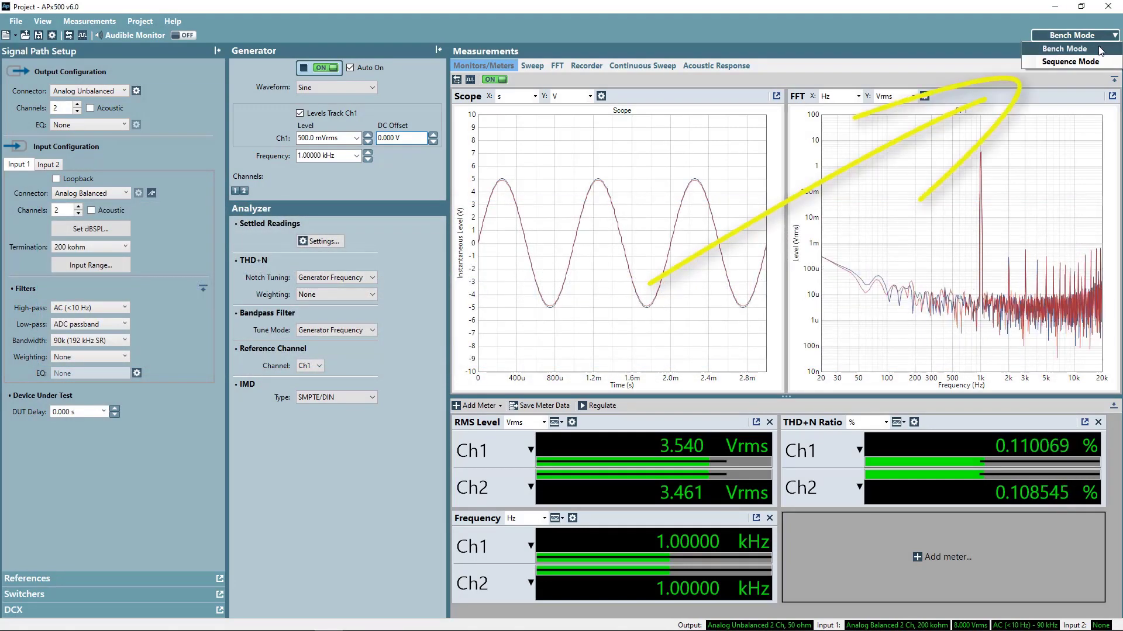
pyautogui.click(1093, 61)
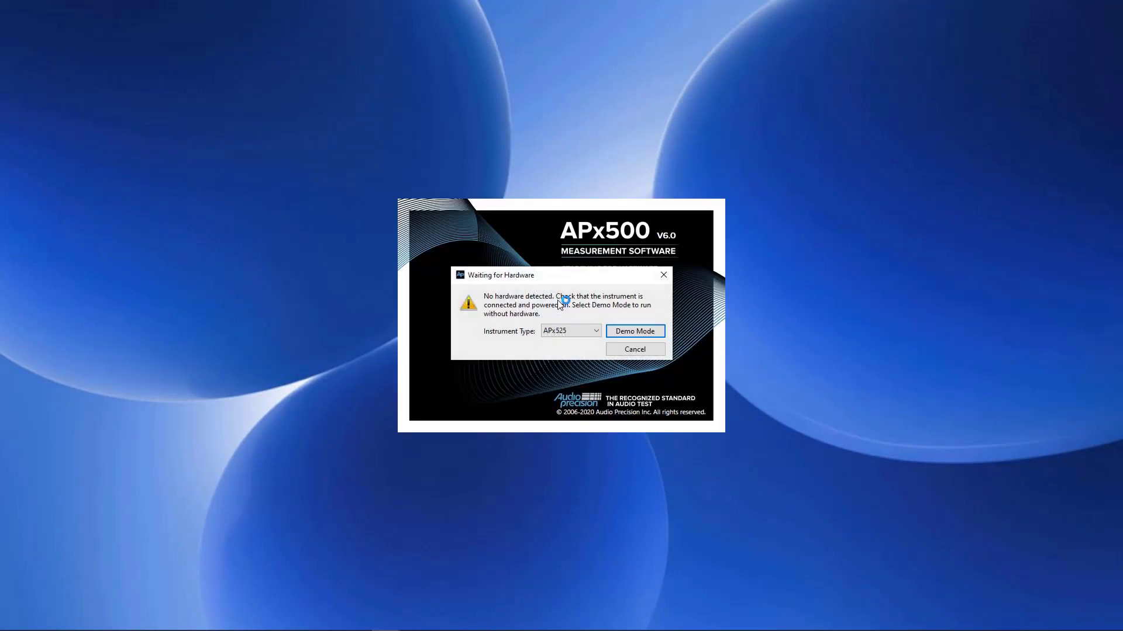
# Step: Choose APx515 as the instrument type and start the software in Demo Mode without hardware
pyautogui.click(593, 330)
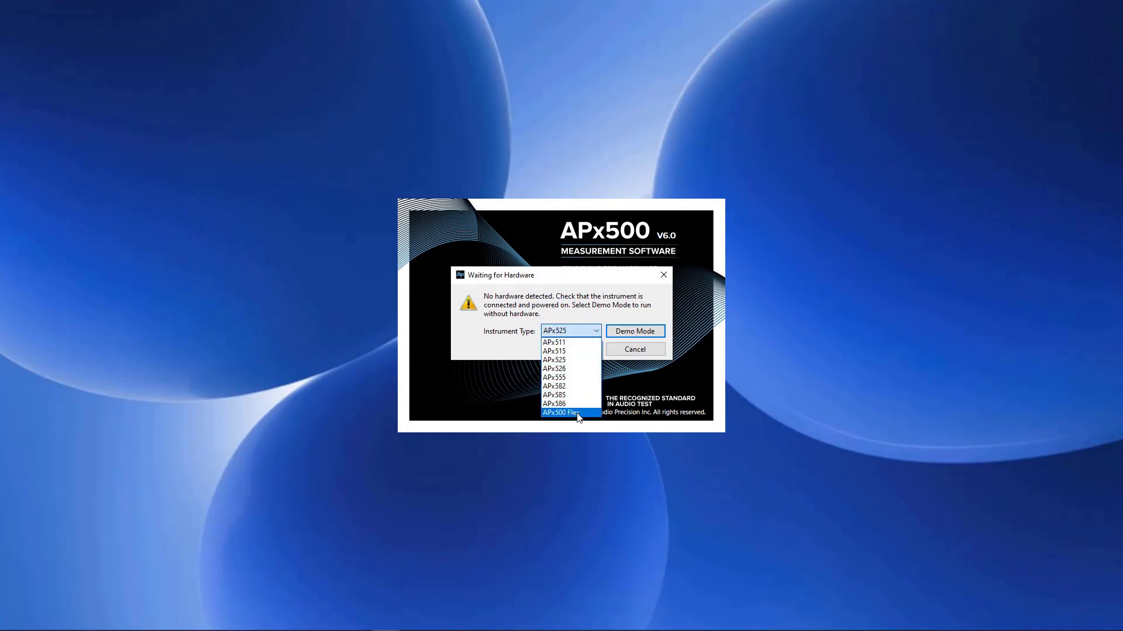
pyautogui.click(579, 352)
pyautogui.click(627, 334)
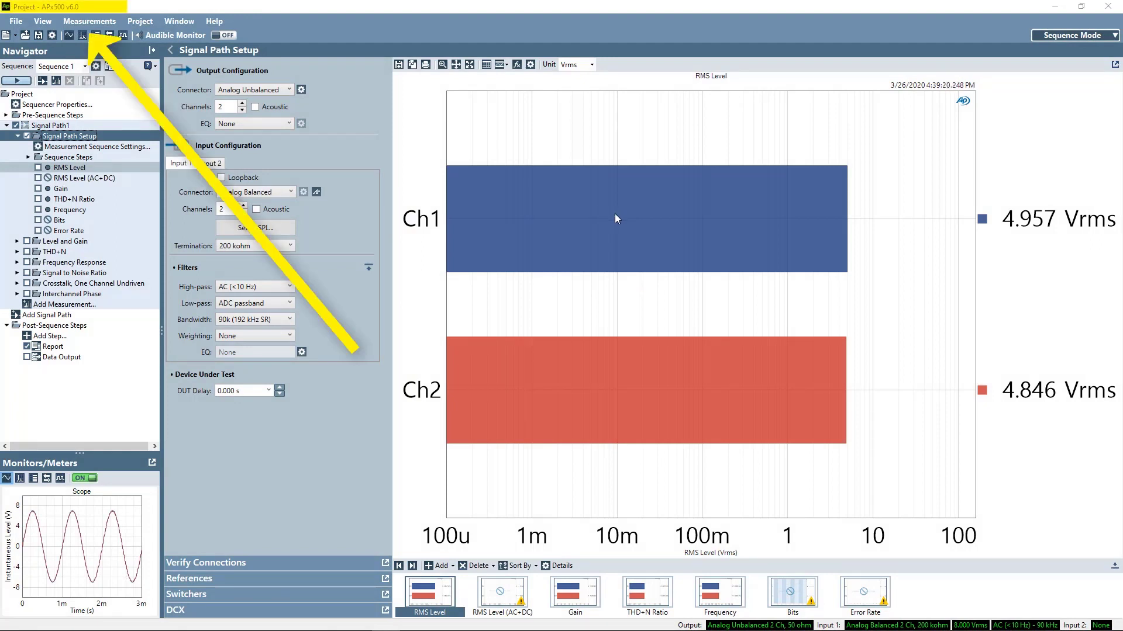
# Step: View the software's About information with its version and product components, and close it again
pyautogui.click(220, 21)
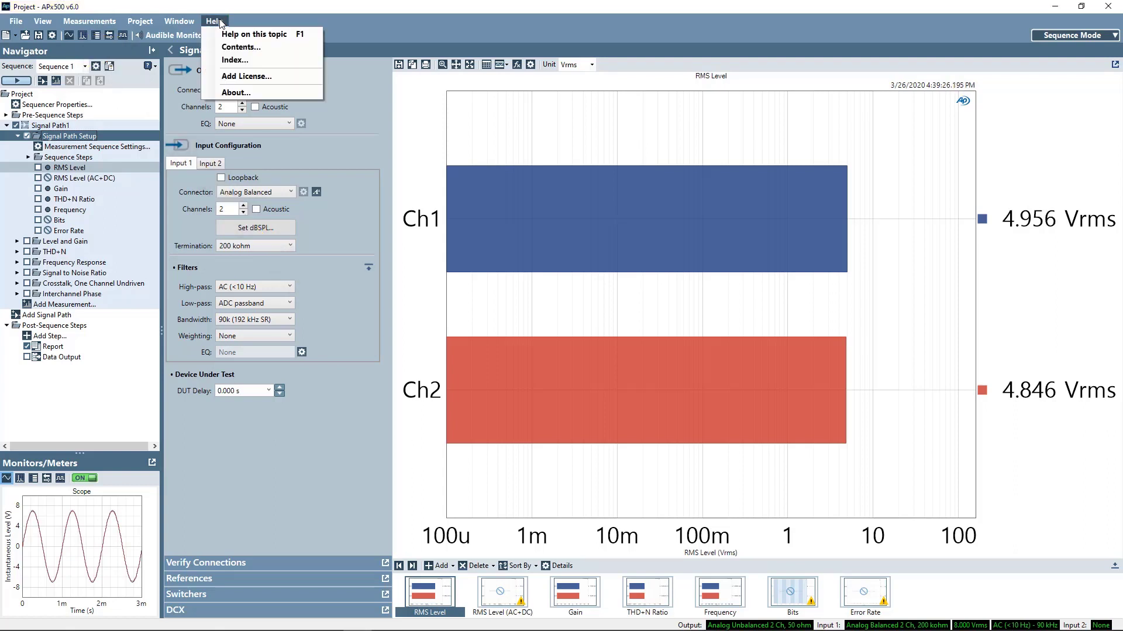
pyautogui.click(236, 92)
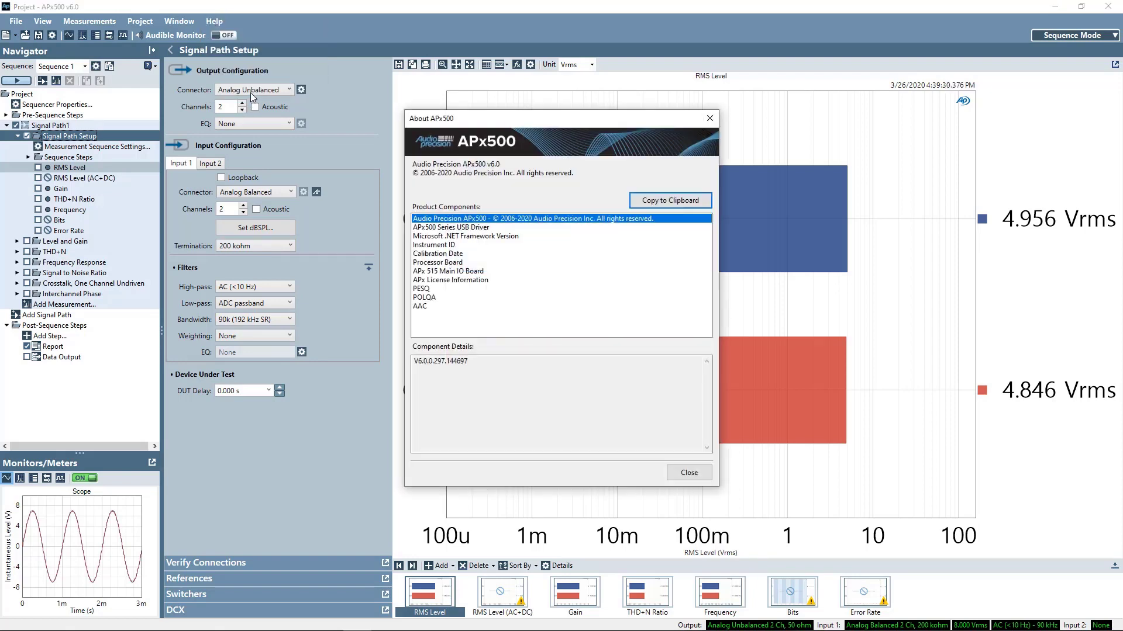
pyautogui.click(688, 474)
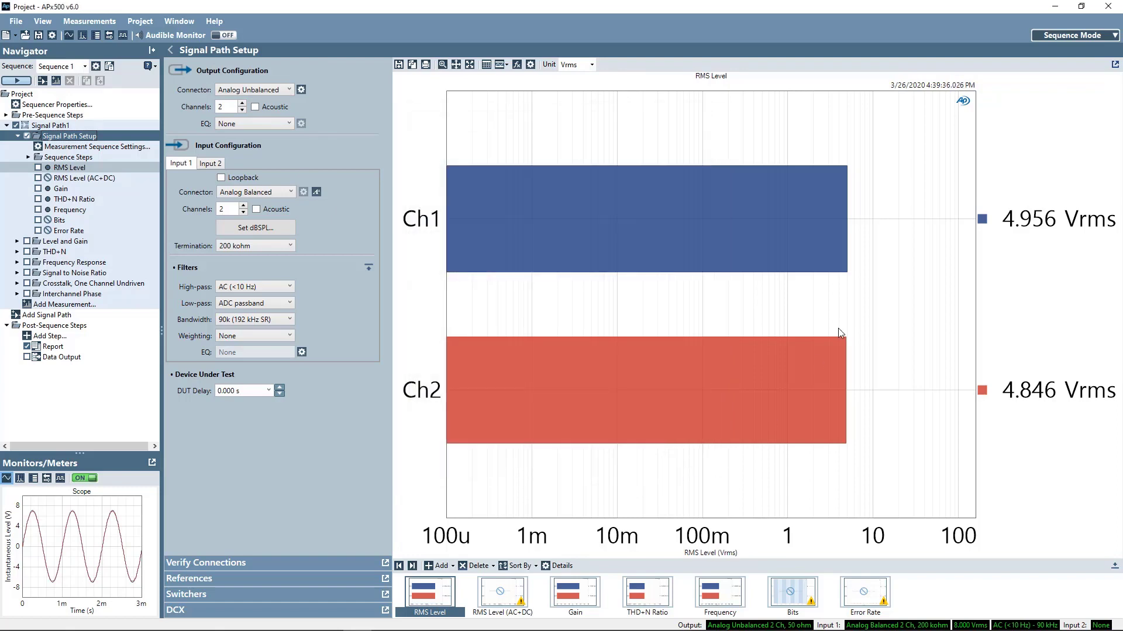
# Step: Switch to Bench Mode and turn the signal generator on
pyautogui.click(1097, 39)
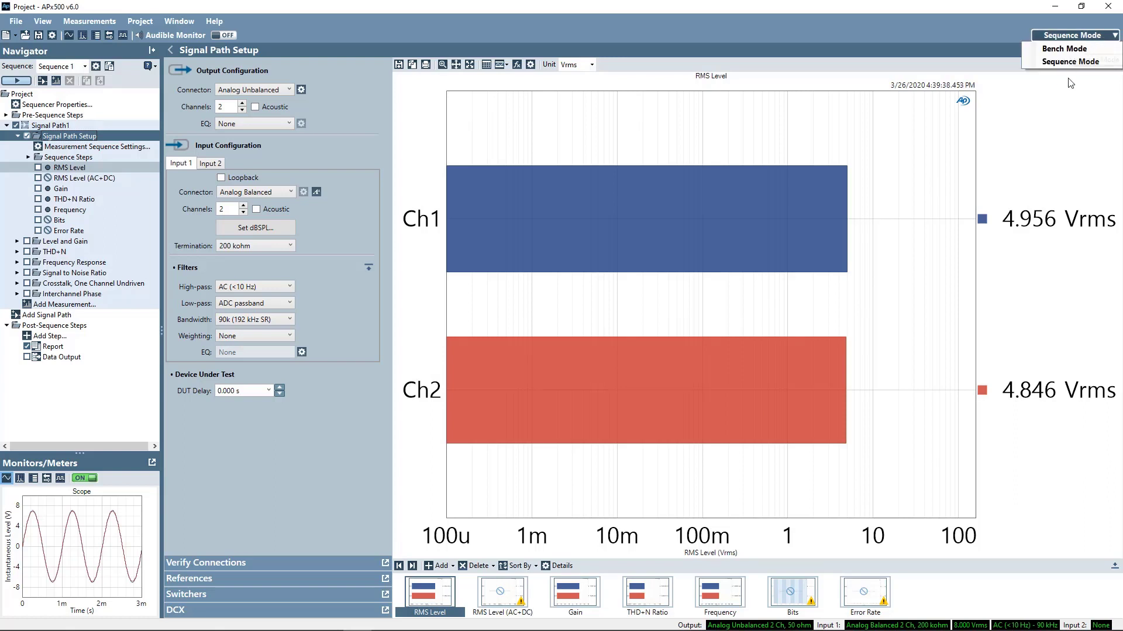
pyautogui.click(1060, 100)
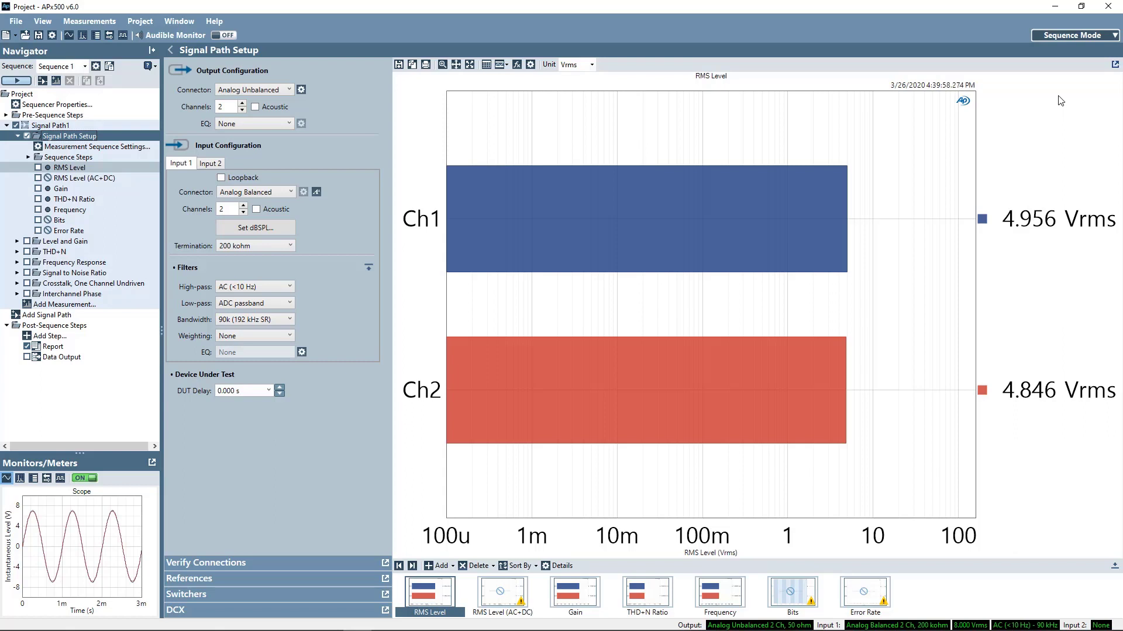
pyautogui.click(1089, 36)
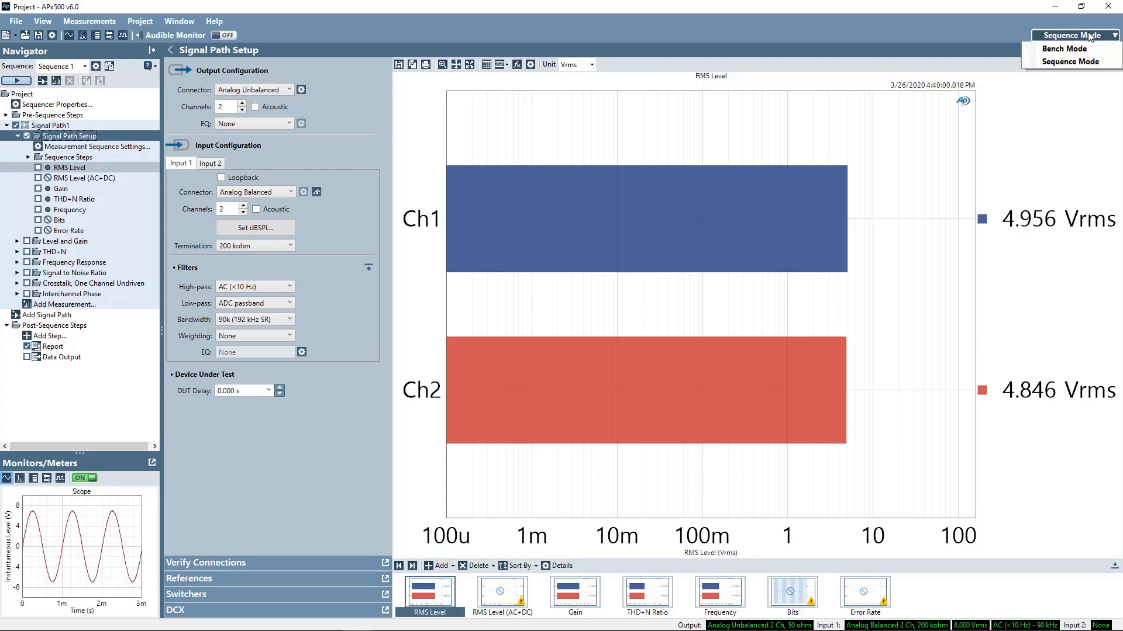
pyautogui.click(1085, 50)
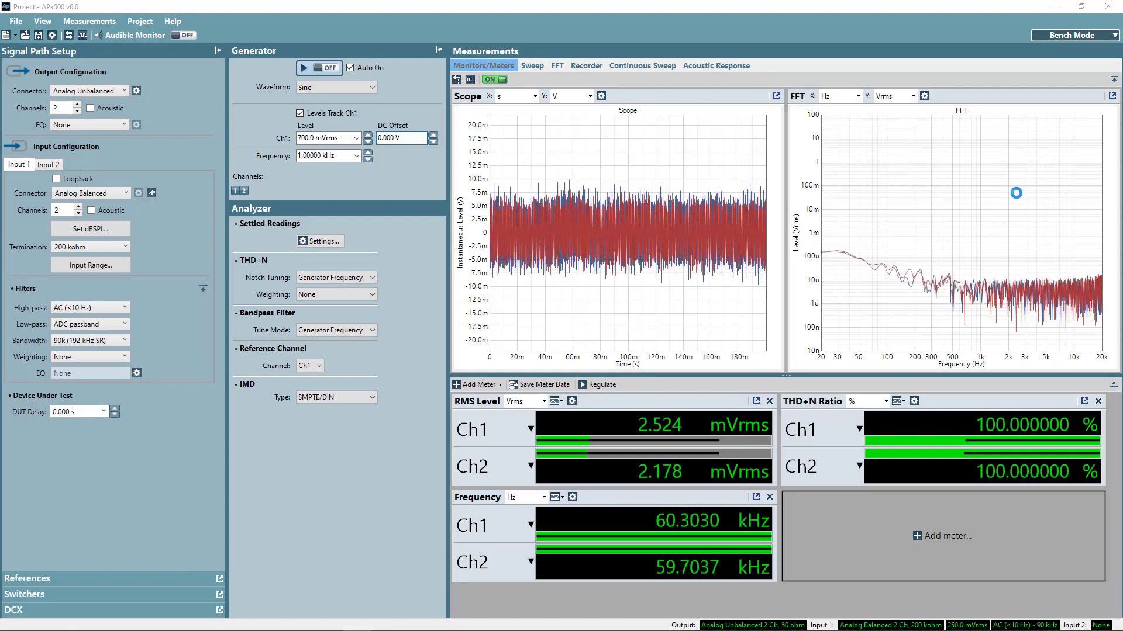
pyautogui.click(310, 67)
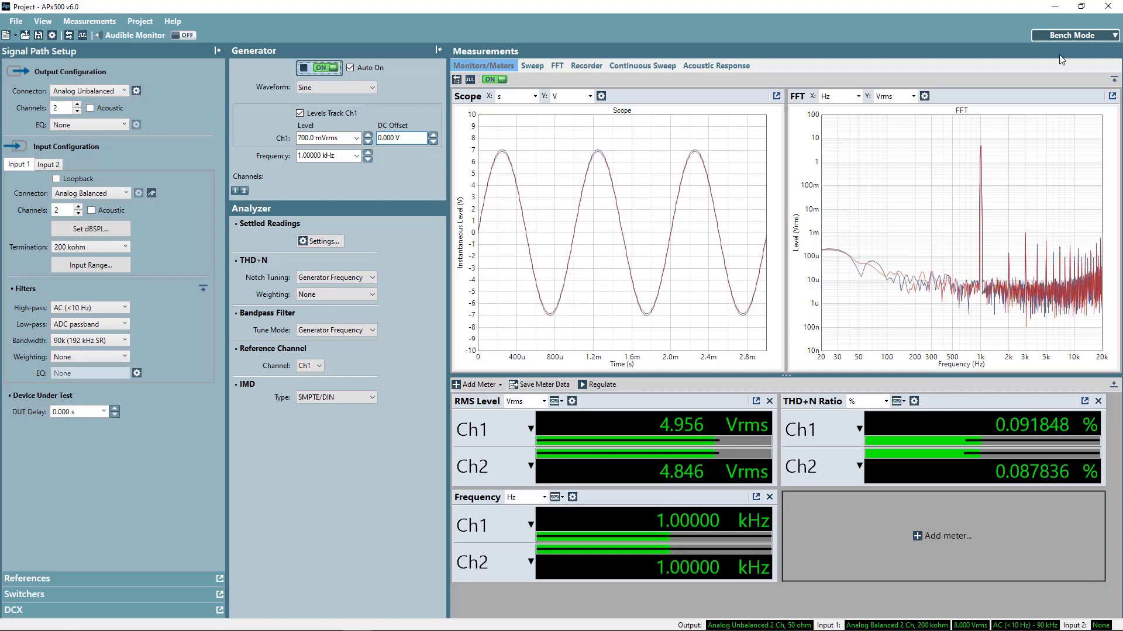
# Step: Return from Bench Mode to Sequence Mode
pyautogui.click(1072, 36)
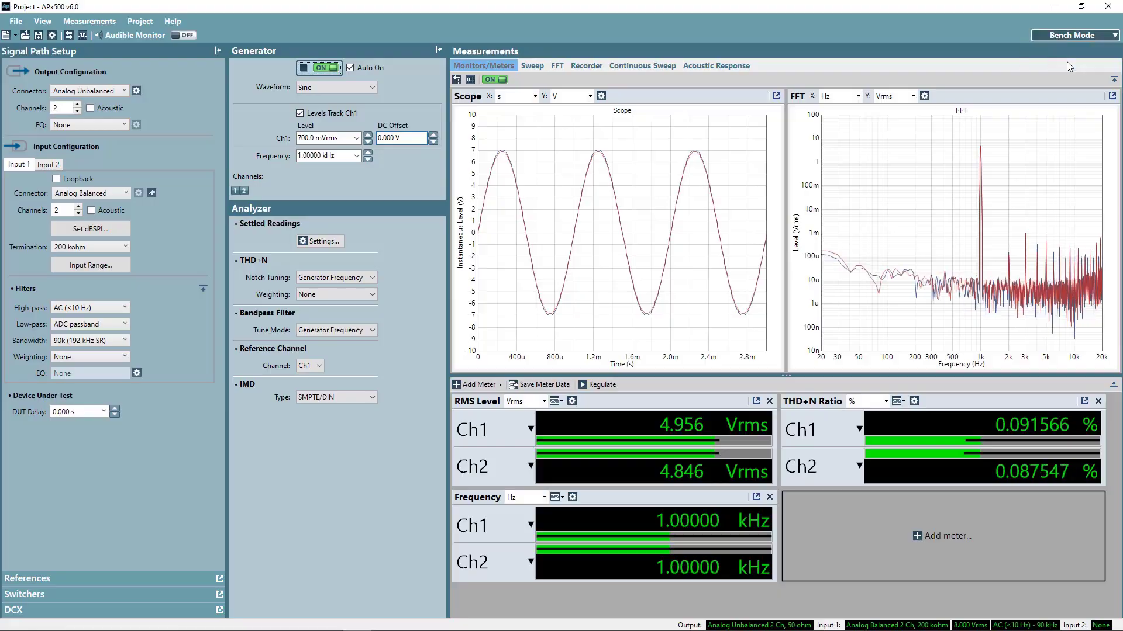
pyautogui.click(1070, 61)
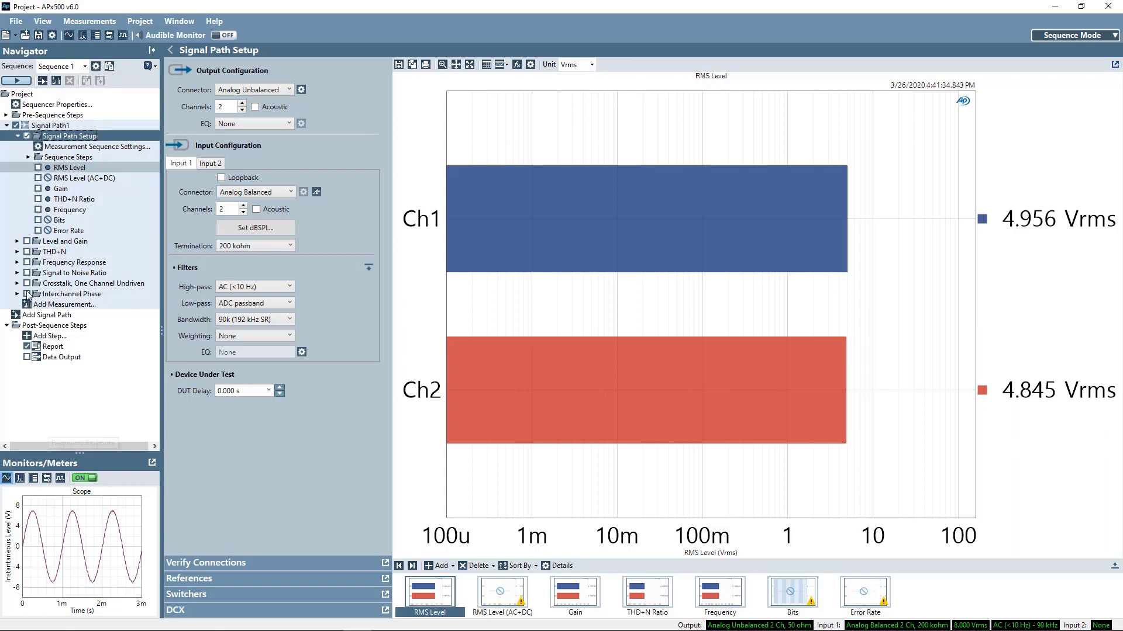
# Step: Open the Frequency Response measurement under Signal Path1 and review its advanced settings without changing them
pyautogui.click(17, 262)
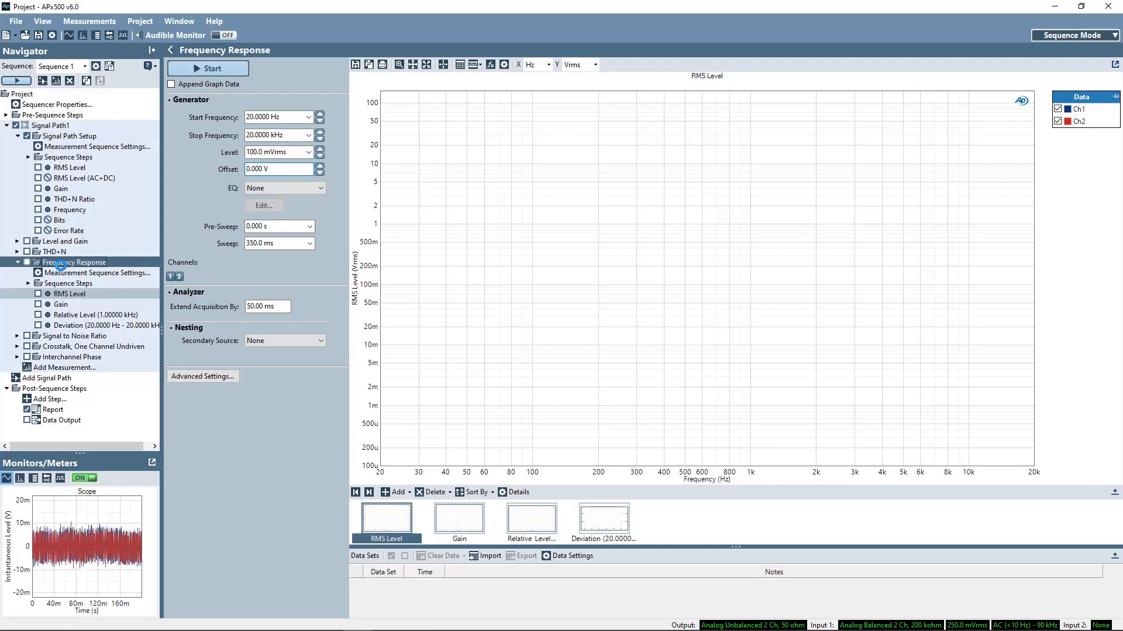
pyautogui.click(186, 377)
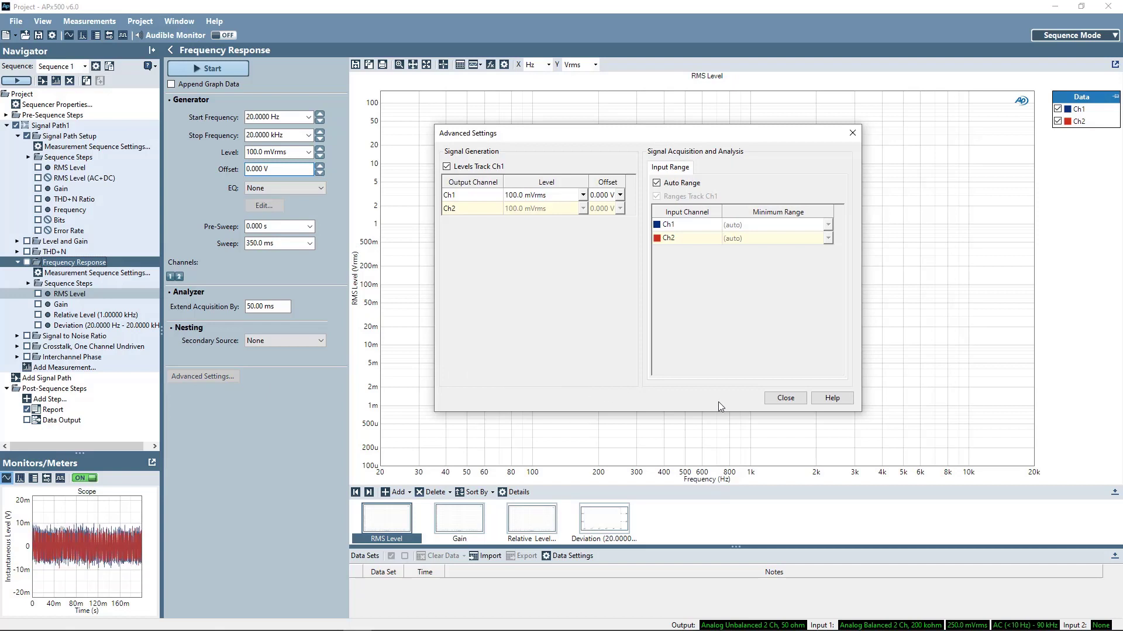
pyautogui.click(795, 400)
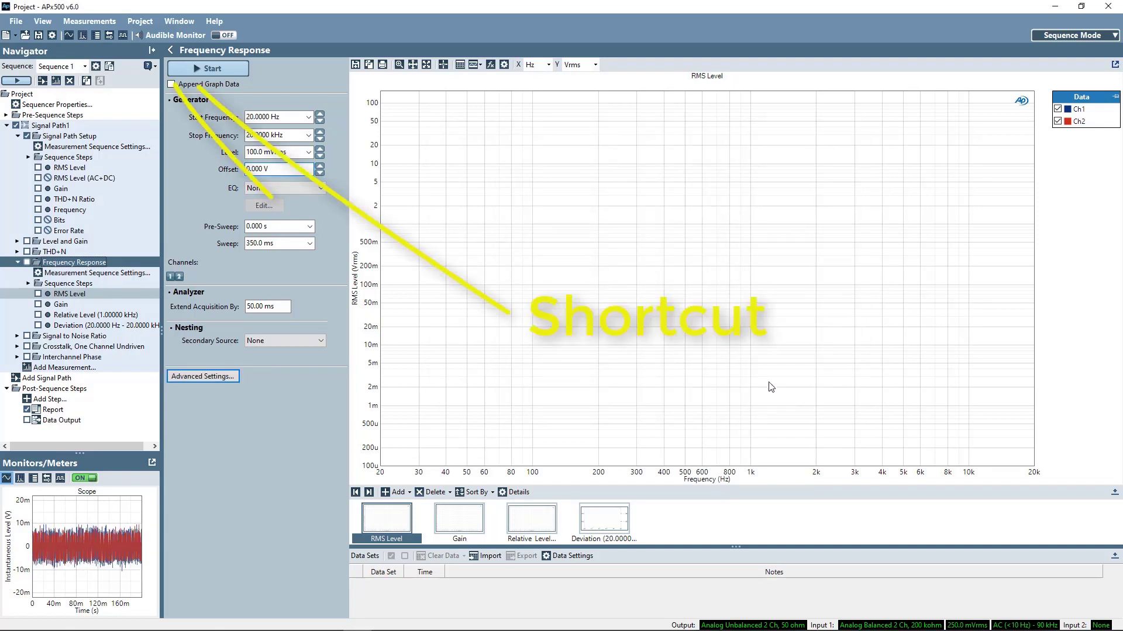
# Step: Alternate between the Frequency Response measurement and Signal Path Setup, finishing in Signal Path Setup
pyautogui.click(170, 50)
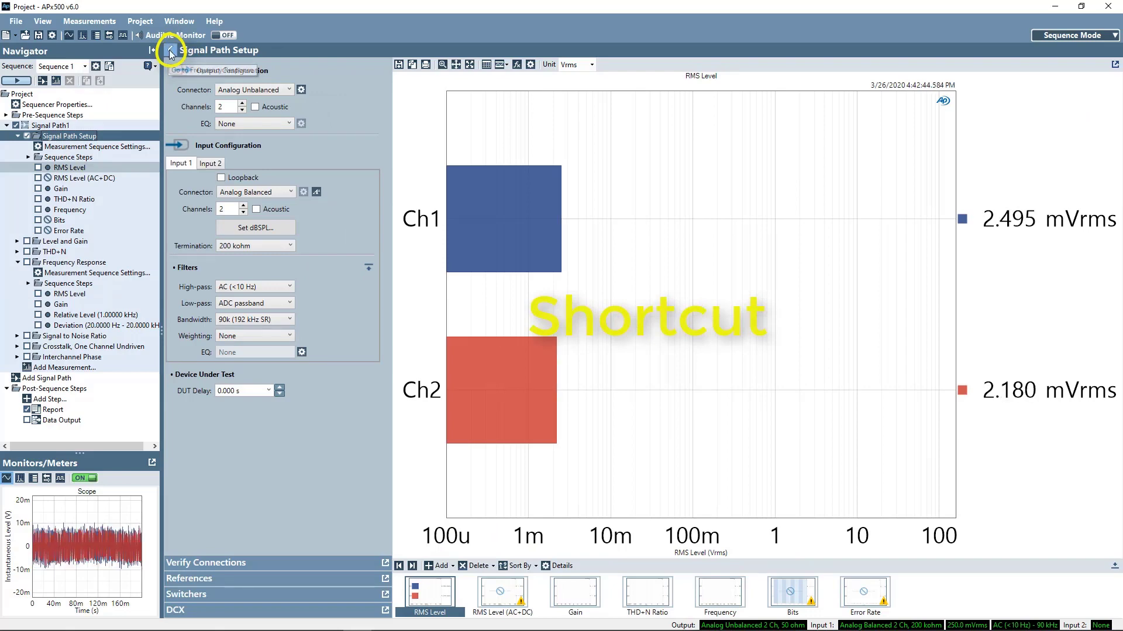
pyautogui.click(171, 50)
pyautogui.click(170, 51)
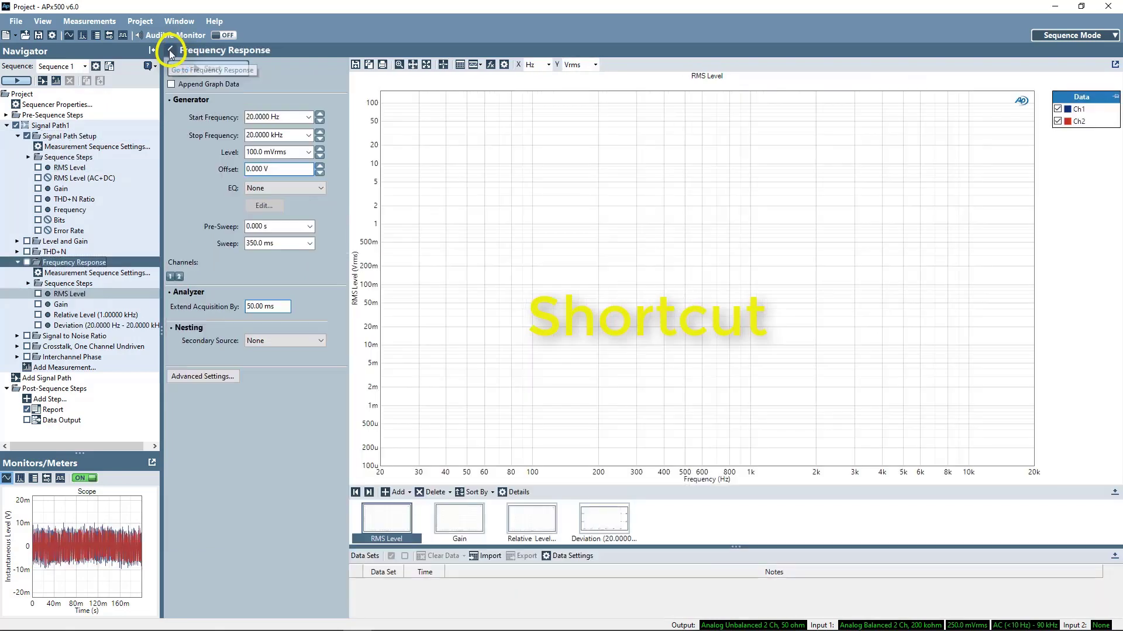
pyautogui.click(170, 51)
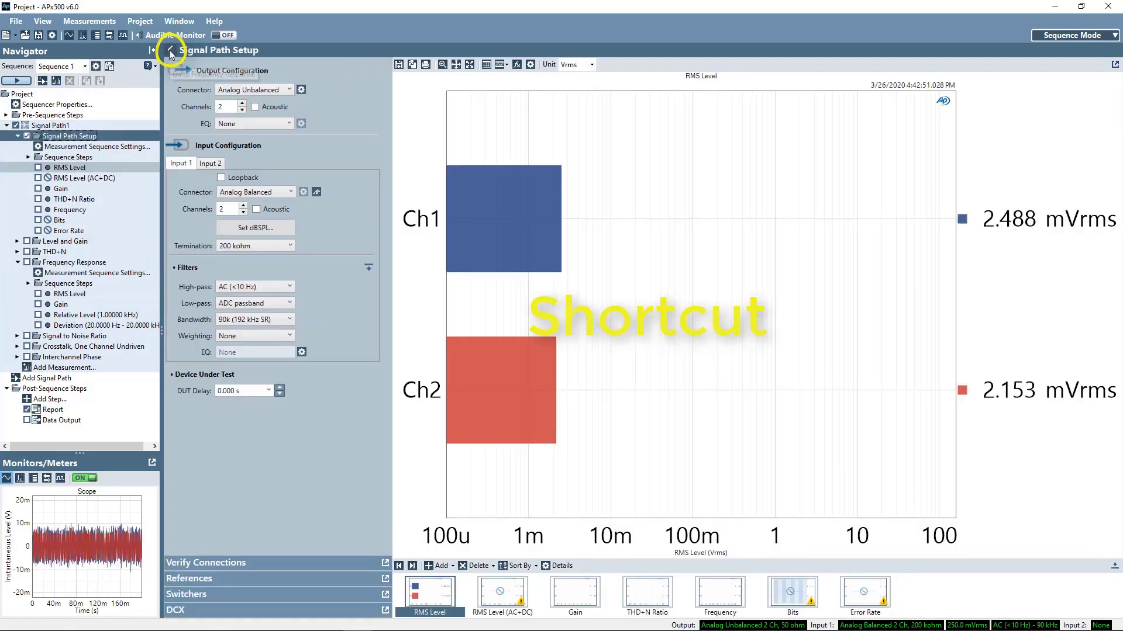
pyautogui.click(170, 51)
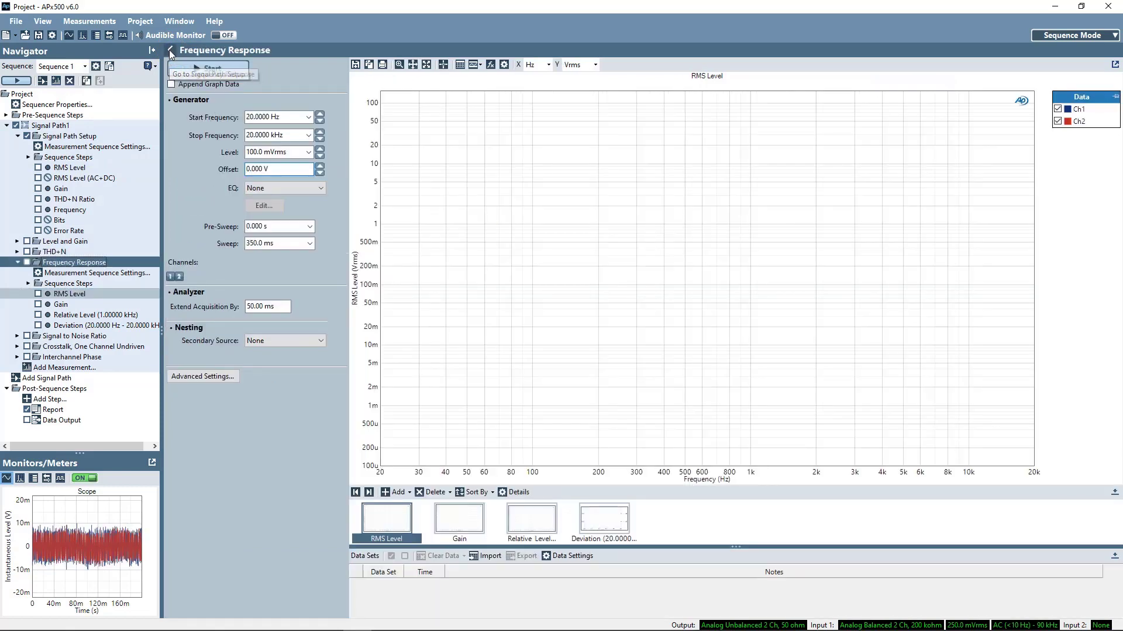
pyautogui.click(170, 51)
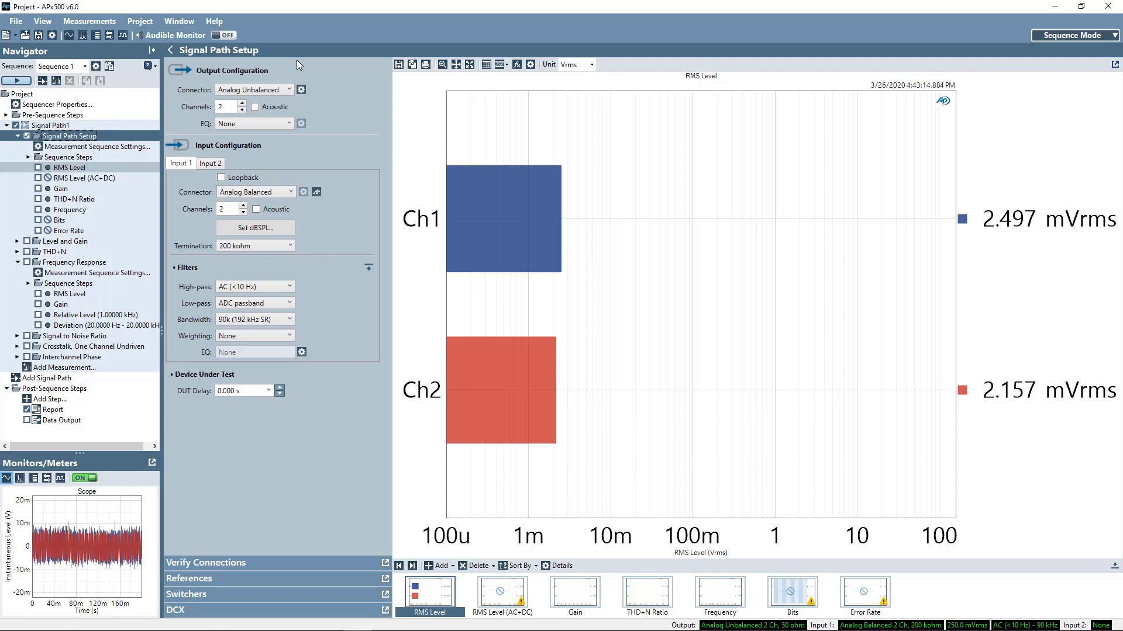
# Step: Review the output configuration's connector types, Analog Unbalanced output settings and EQ options without changing them
pyautogui.click(282, 89)
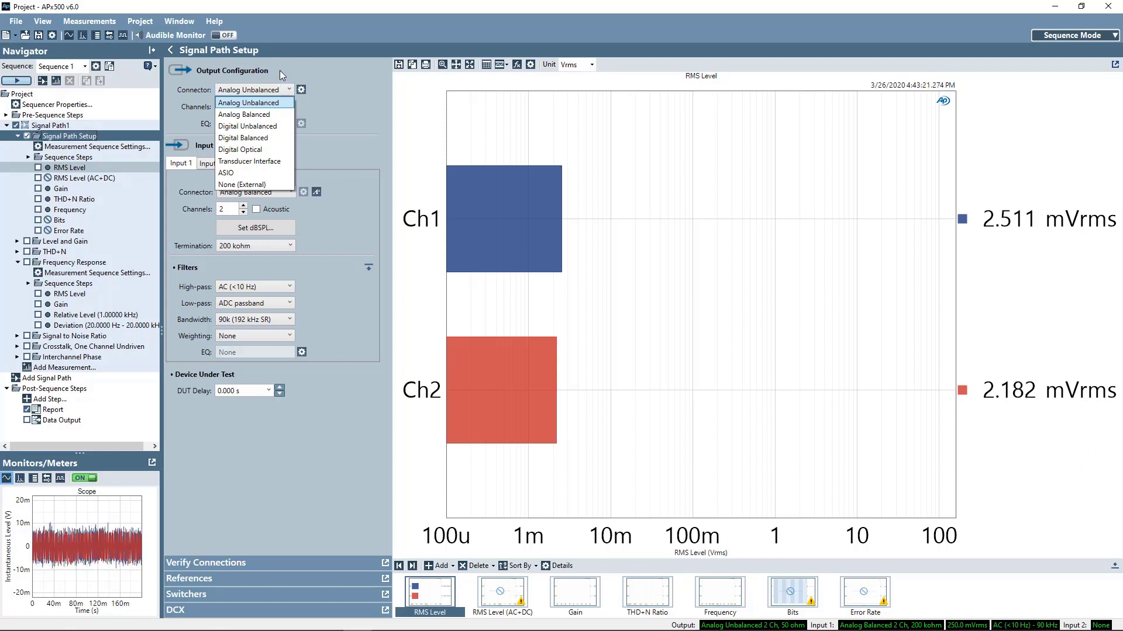
pyautogui.click(279, 70)
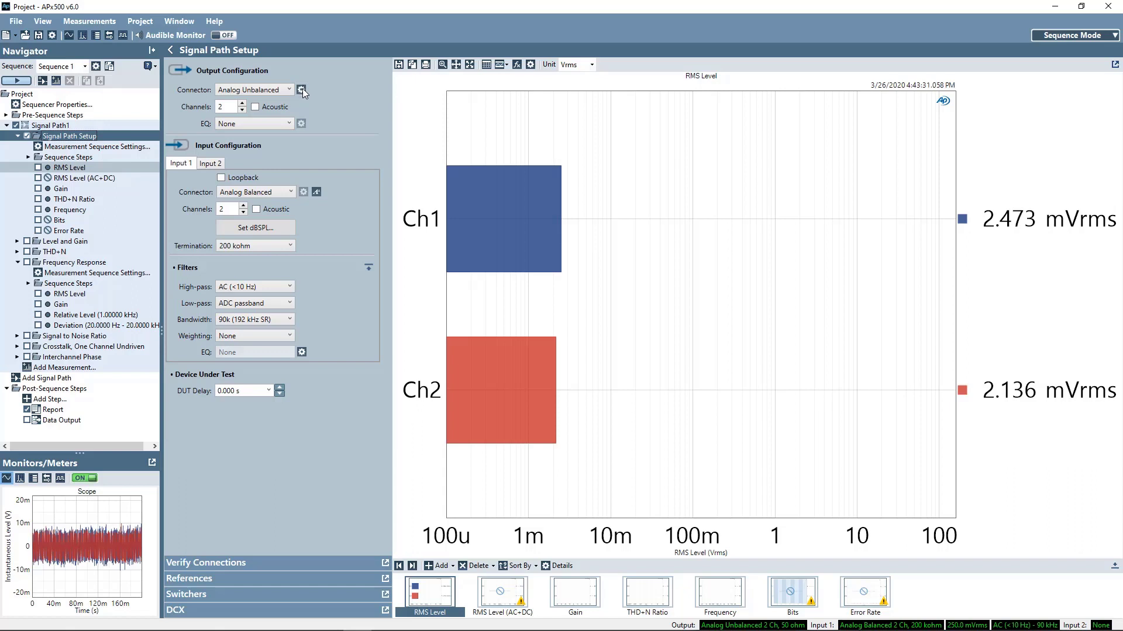
pyautogui.click(301, 90)
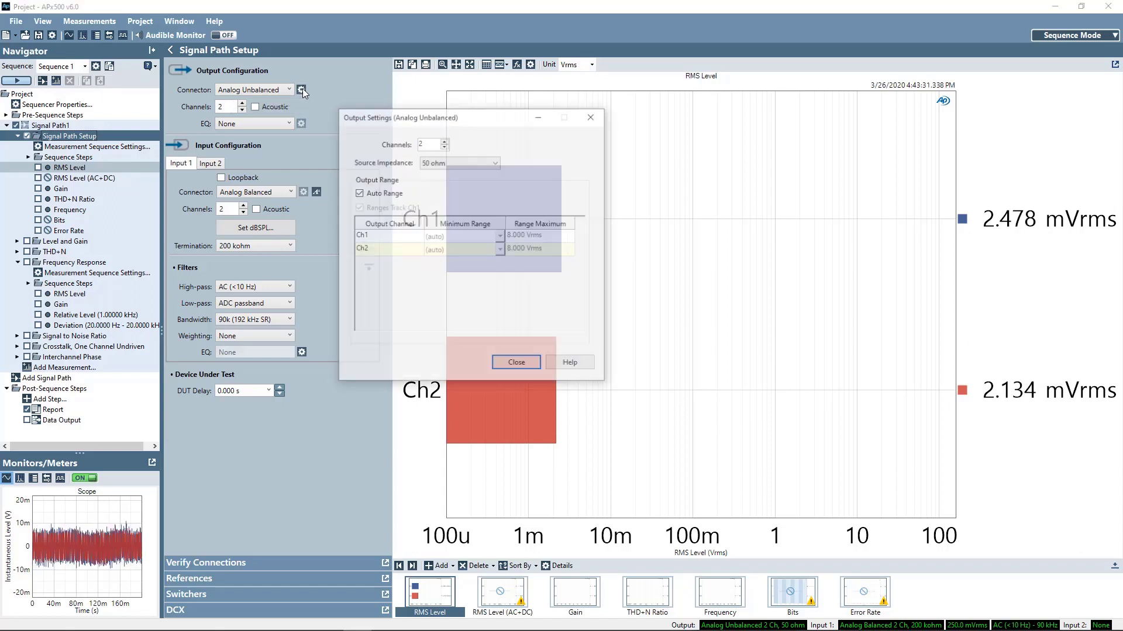
pyautogui.click(517, 364)
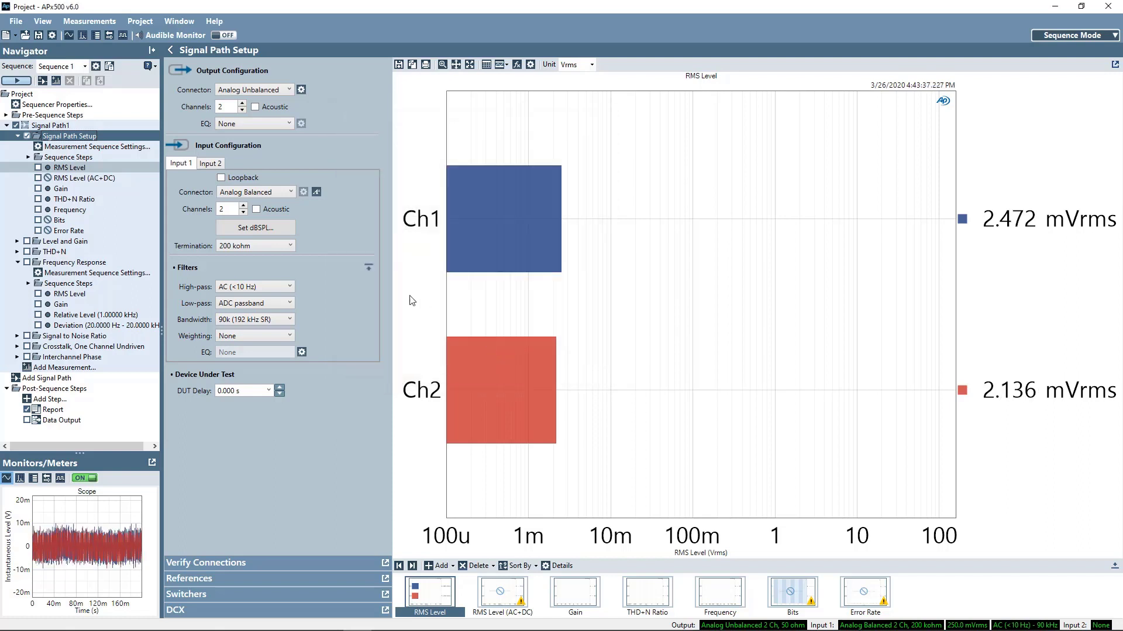
pyautogui.click(288, 124)
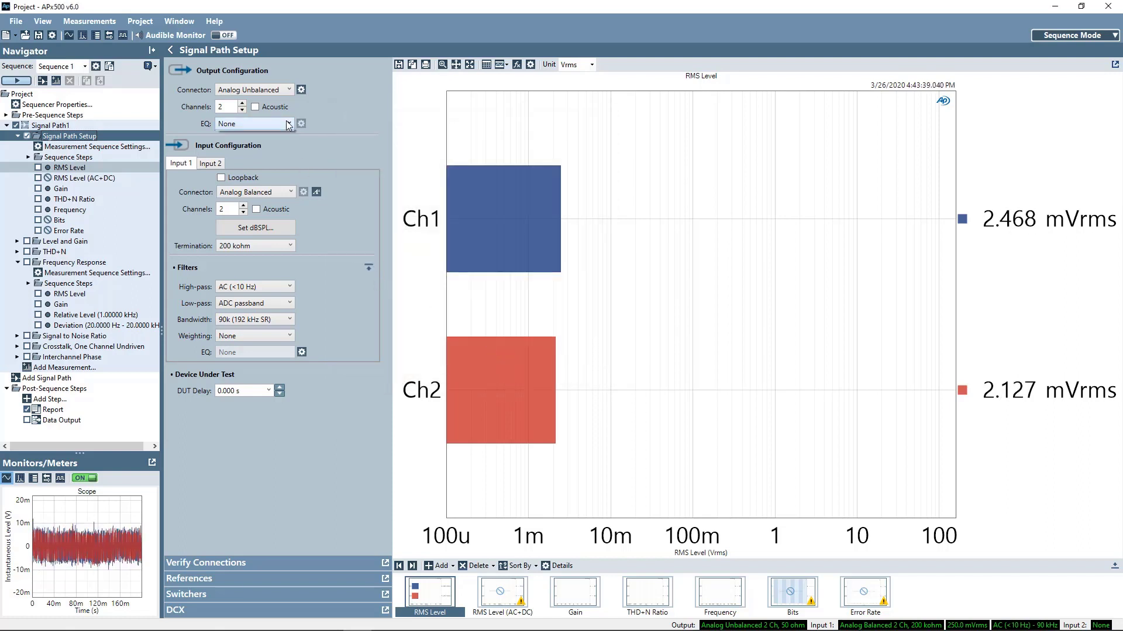
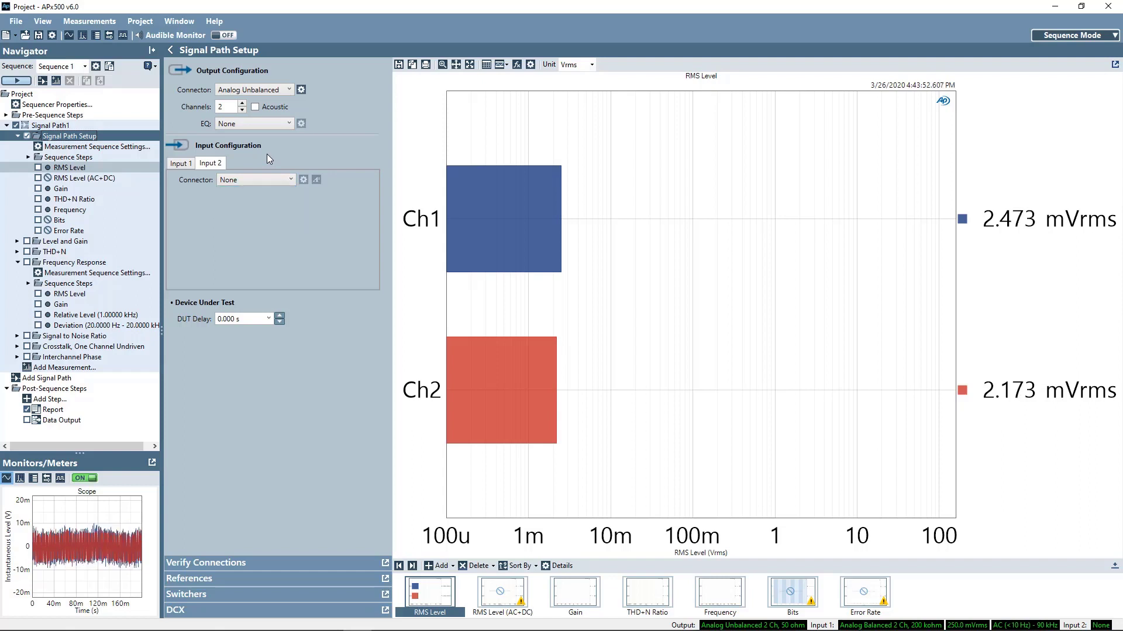
# Step: Examine the Input 1 filter options for weighting and bandwidth, and the per-channel input EQ settings
pyautogui.click(186, 165)
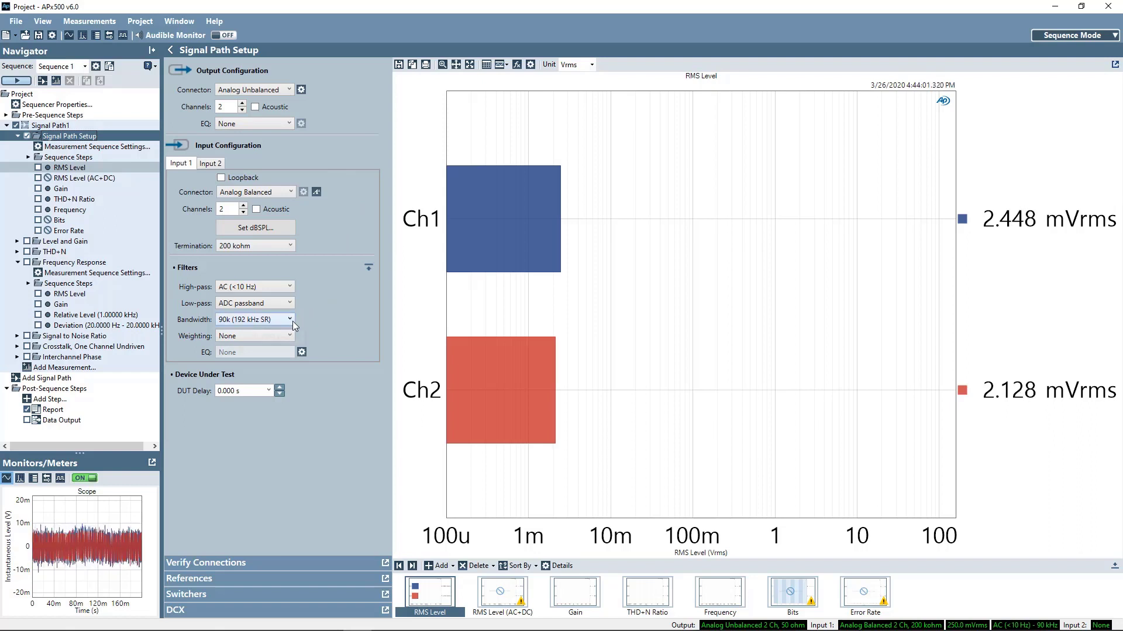
pyautogui.click(282, 336)
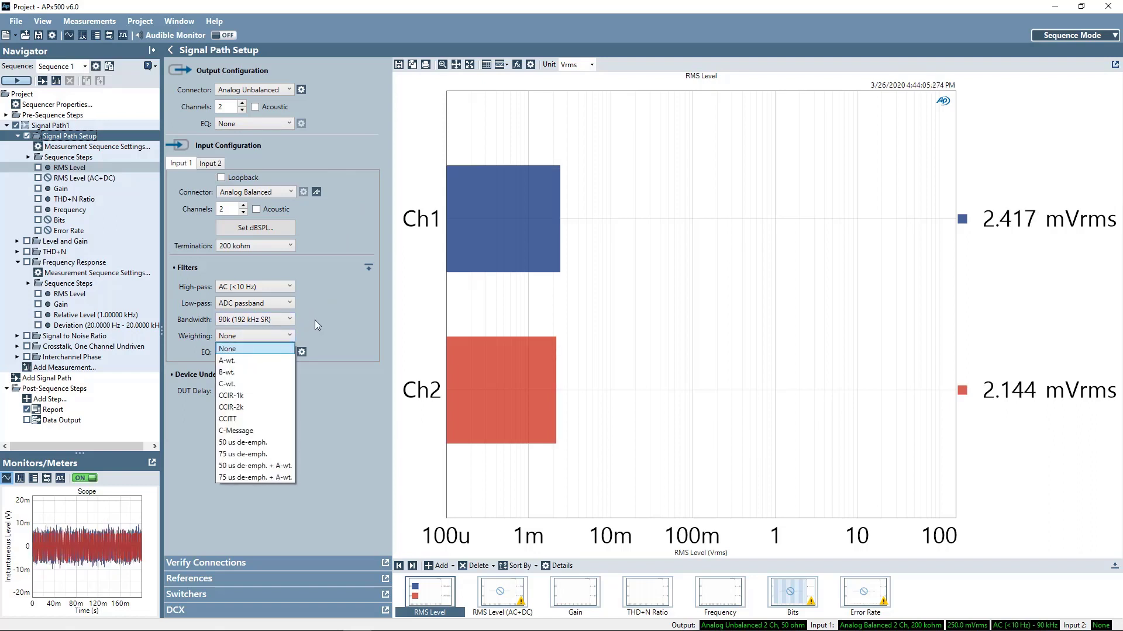
pyautogui.click(314, 321)
pyautogui.click(290, 319)
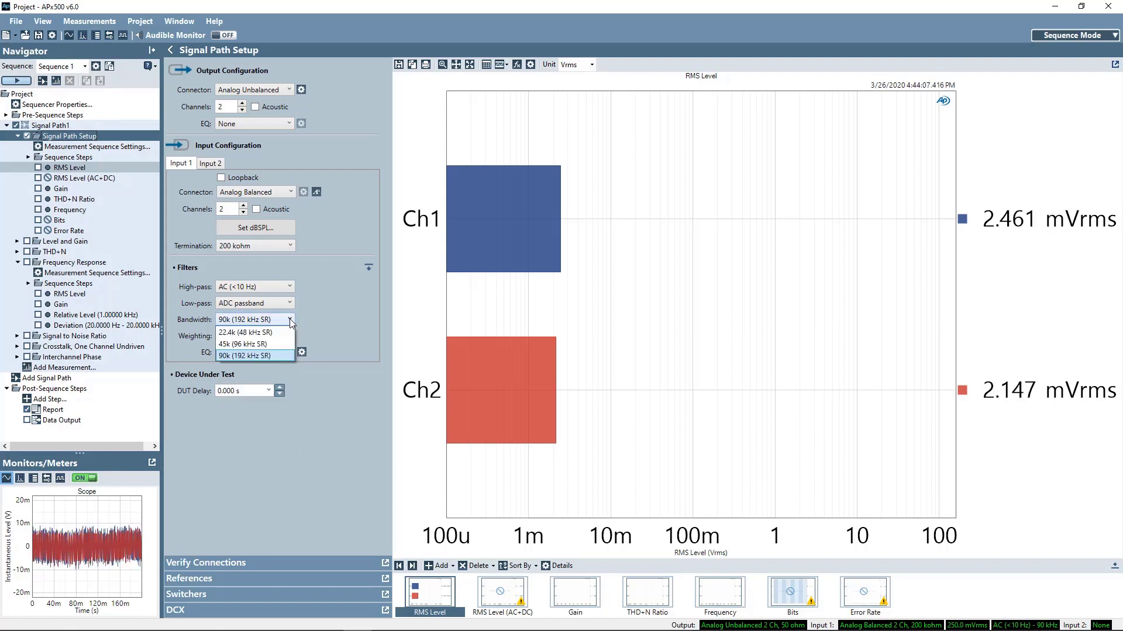
pyautogui.click(311, 313)
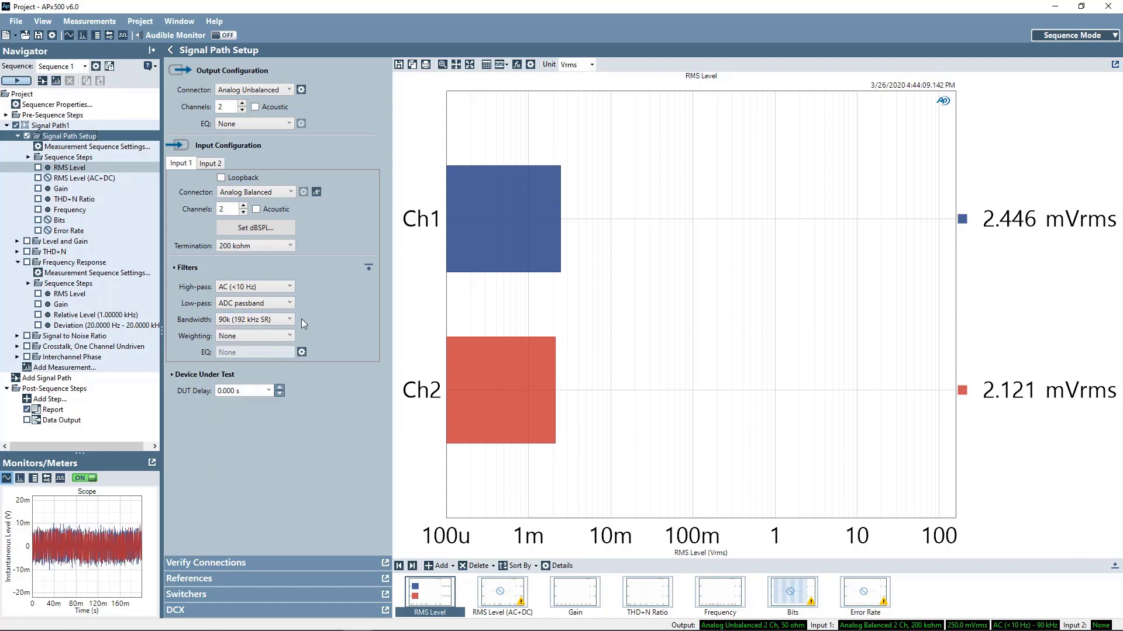
pyautogui.click(303, 351)
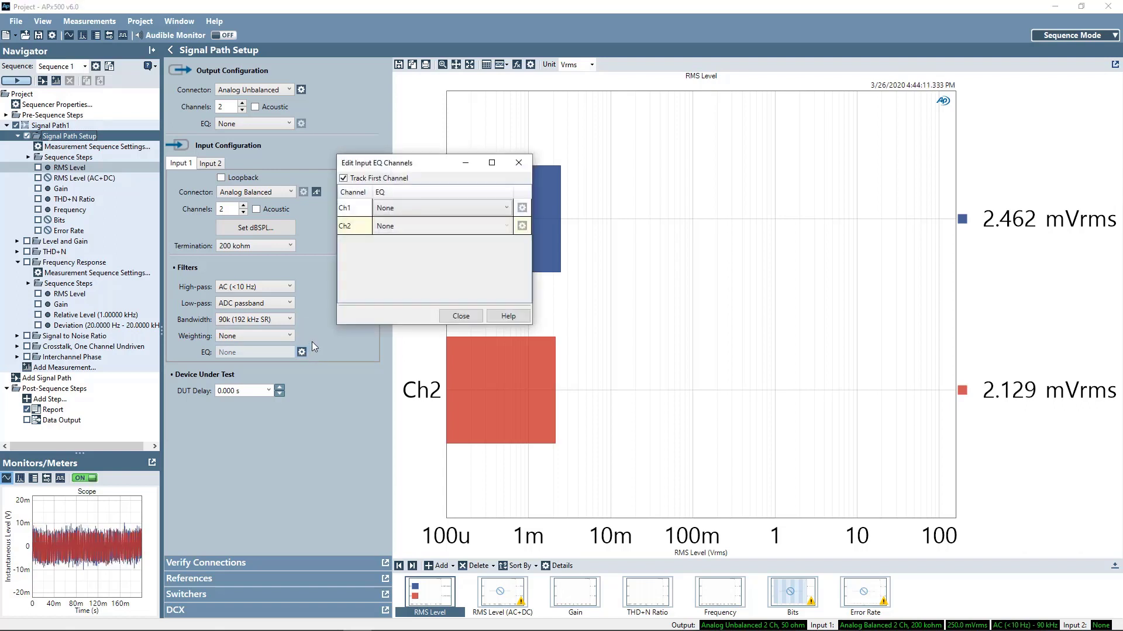
pyautogui.click(518, 162)
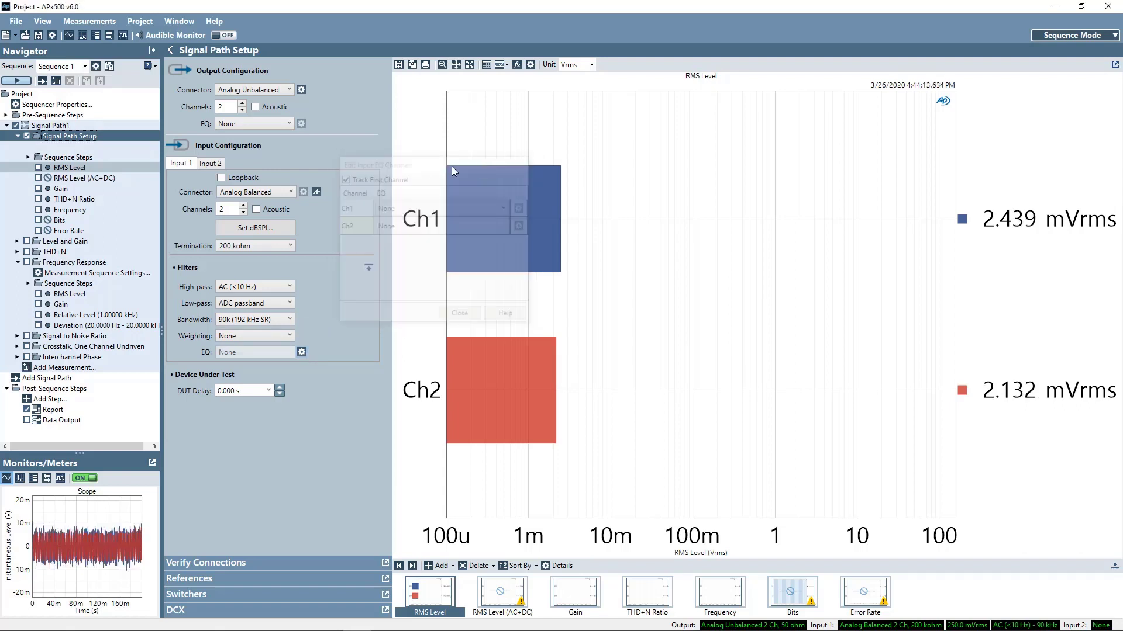
# Step: Enable Loopback for Input 1 in the input configuration
pyautogui.click(221, 178)
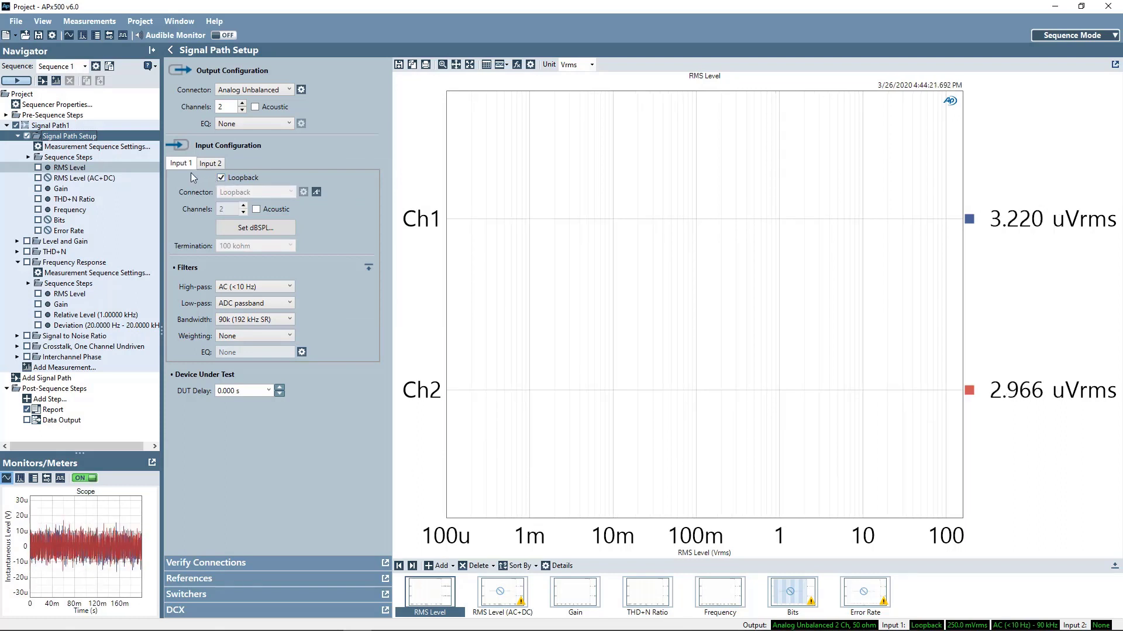
# Step: Disable Loopback for Input 1 and turn on the sine generator in Verify Connections
pyautogui.click(221, 178)
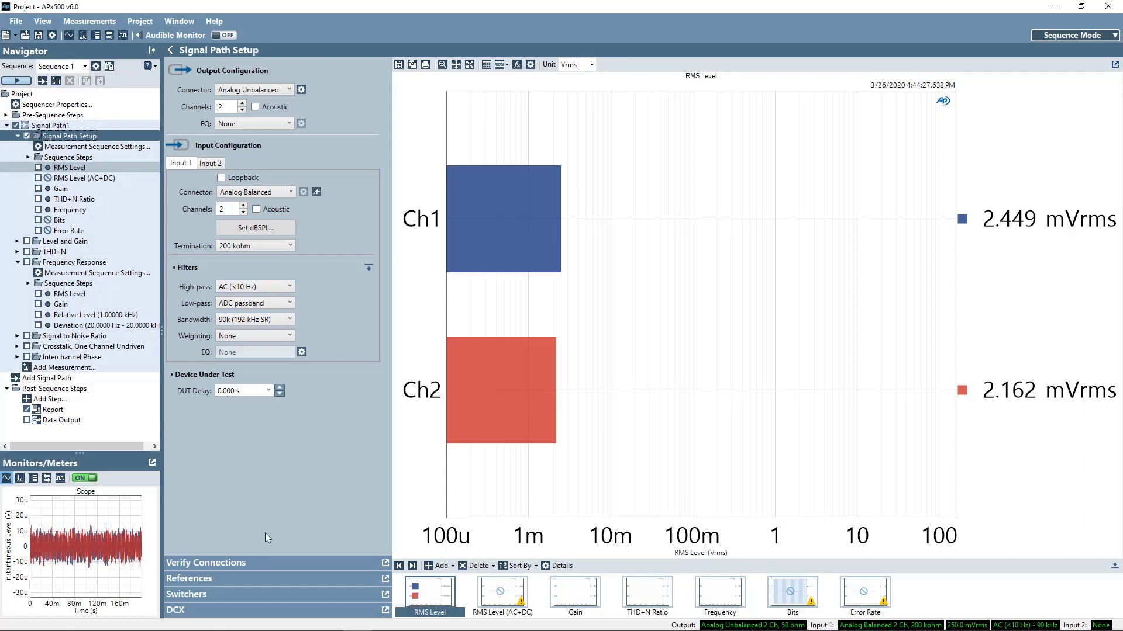
pyautogui.click(289, 563)
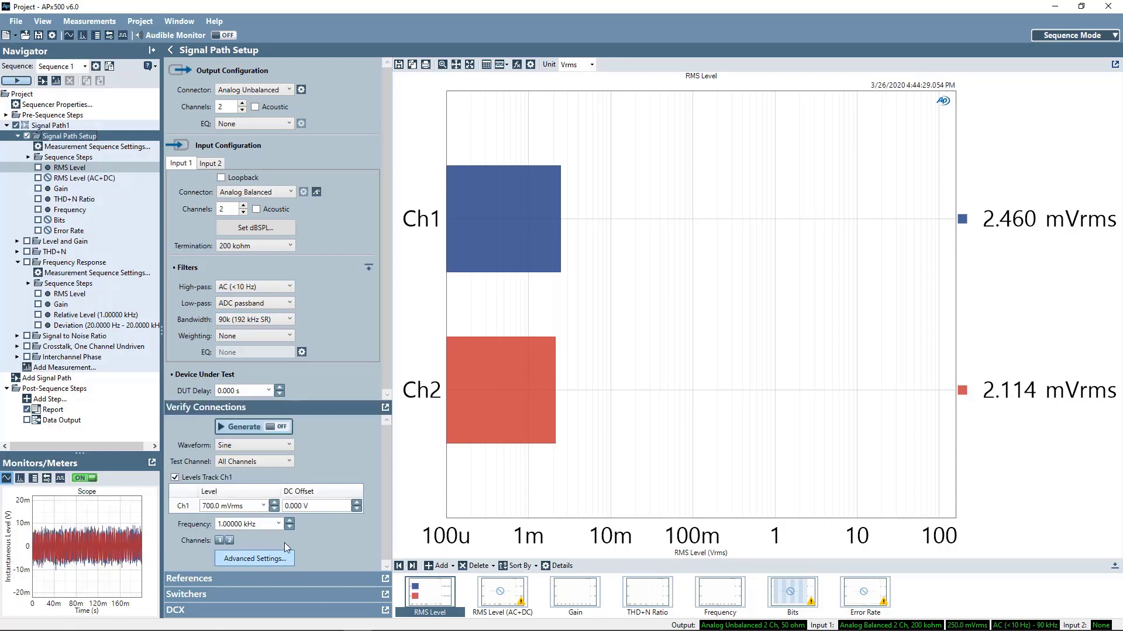
pyautogui.click(278, 429)
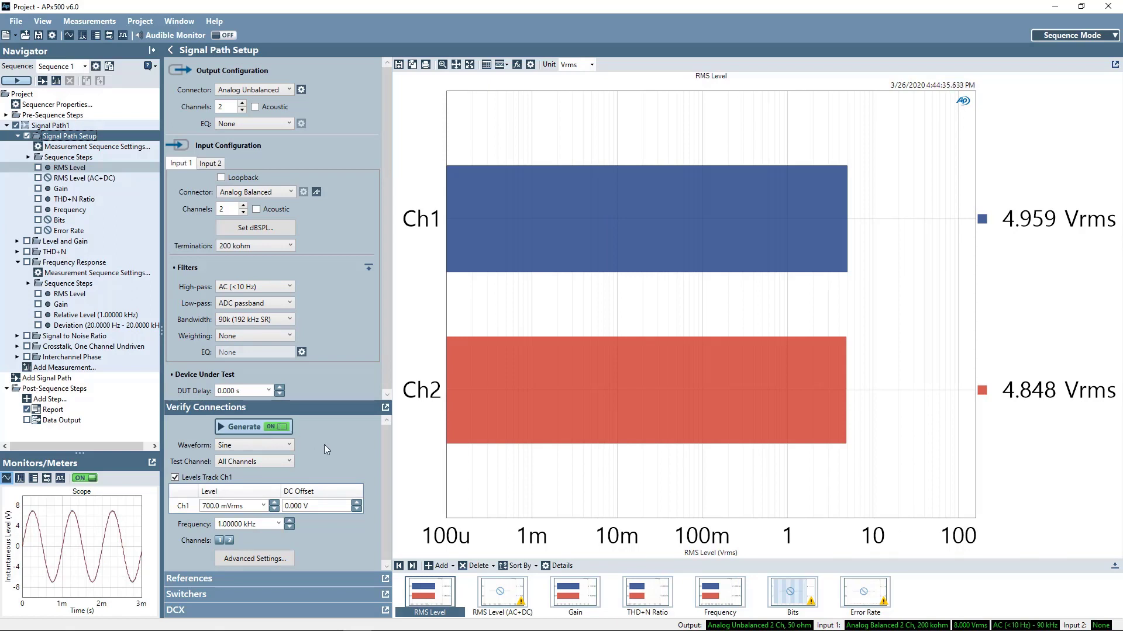
# Step: Review the signal path's References, Switchers and DCX settings through to their ends, and collapse the DCX section
pyautogui.click(295, 579)
pyautogui.moveTo(385, 456); pyautogui.dragTo(384, 562)
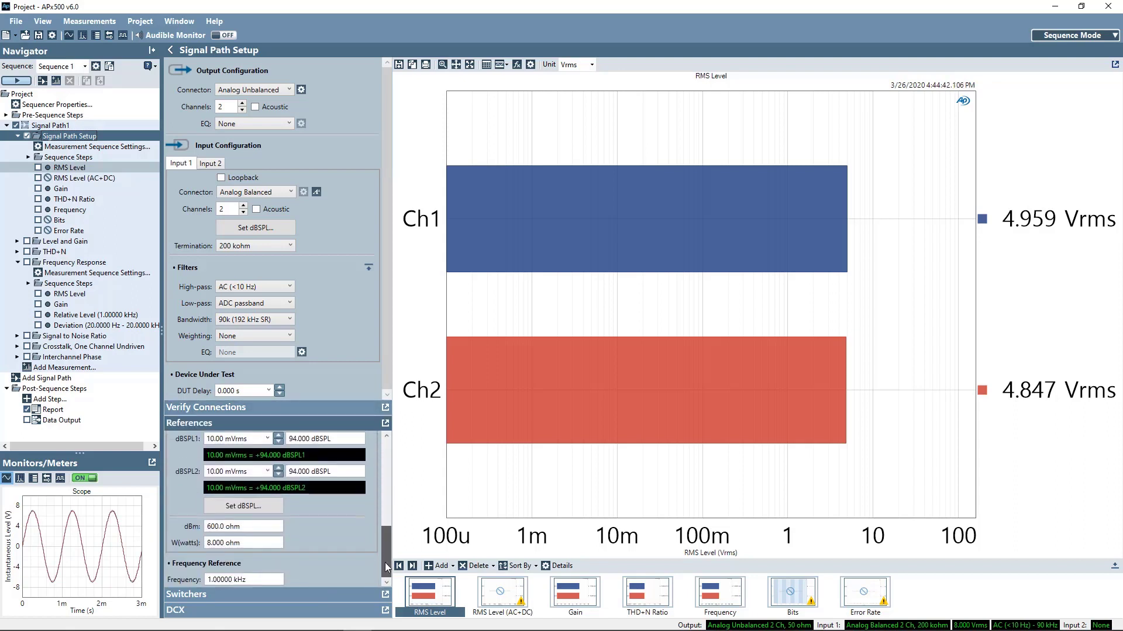
pyautogui.click(332, 595)
pyautogui.moveTo(384, 525); pyautogui.dragTo(378, 595)
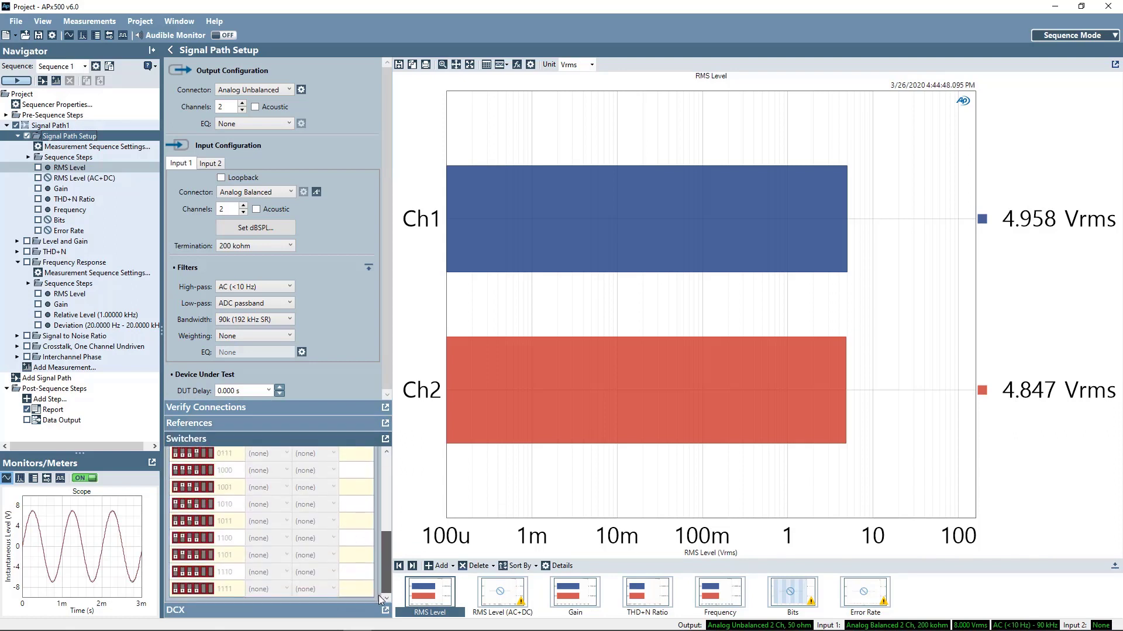
pyautogui.click(313, 611)
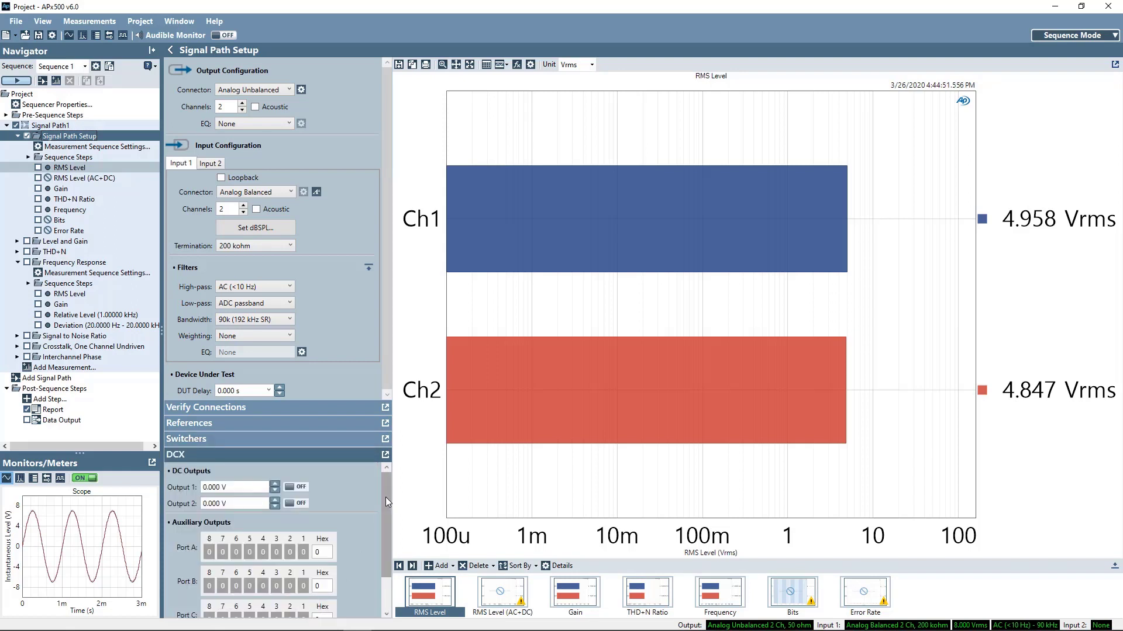
pyautogui.scroll(-2, 388, 574)
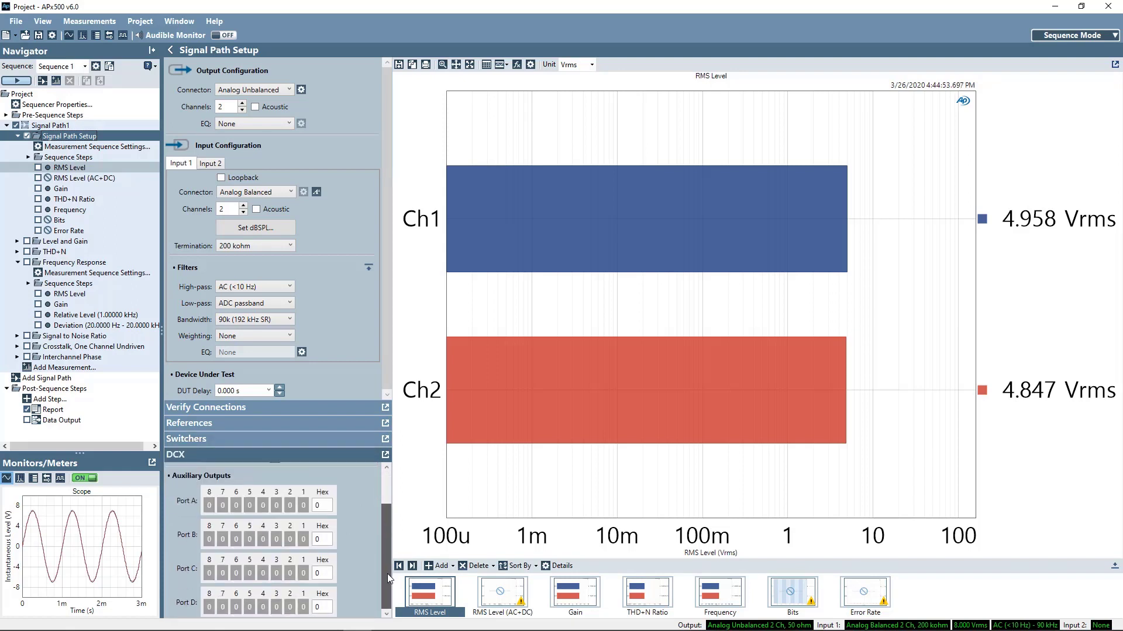
pyautogui.scroll(2, 387, 534)
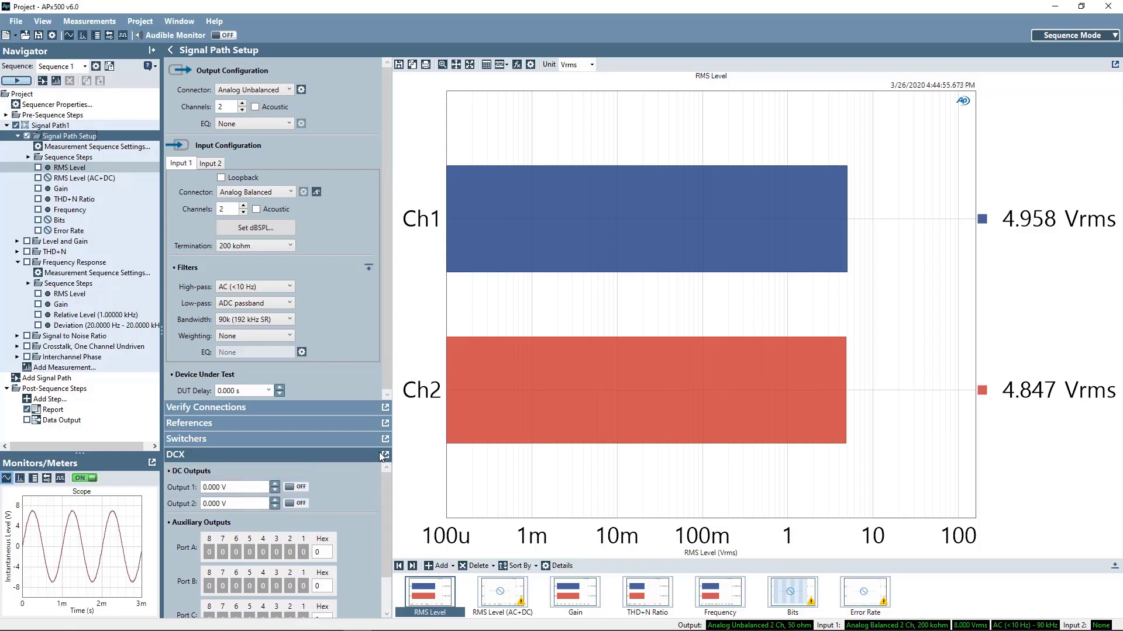
pyautogui.click(351, 456)
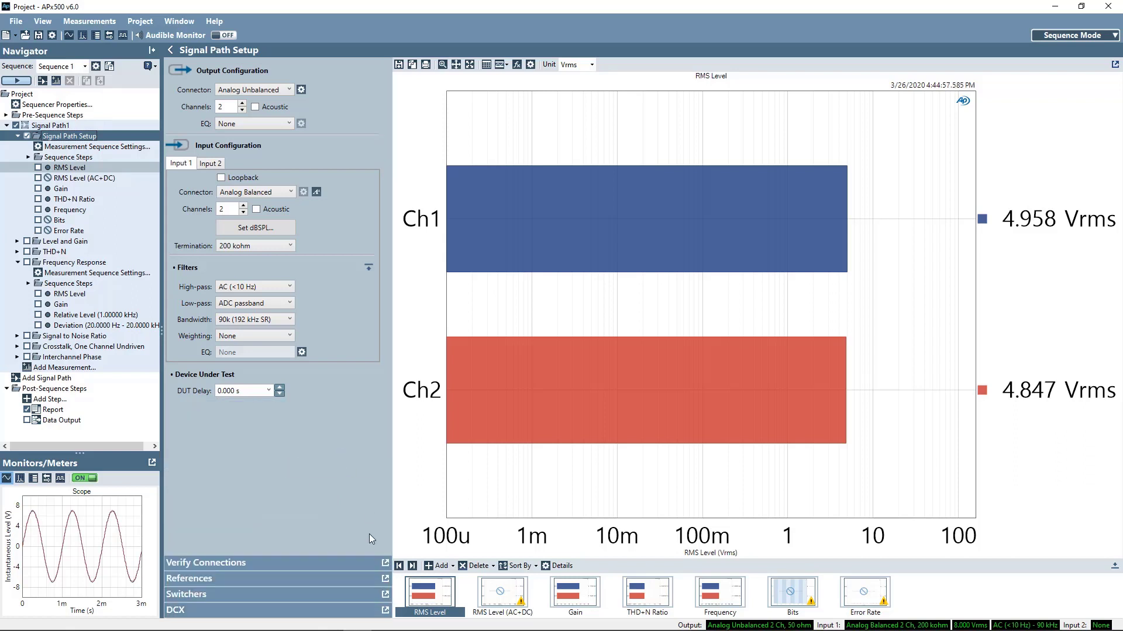
# Step: Undock Verify Connections into its own window, dock it back in Signal Path Setup and collapse it
pyautogui.click(386, 565)
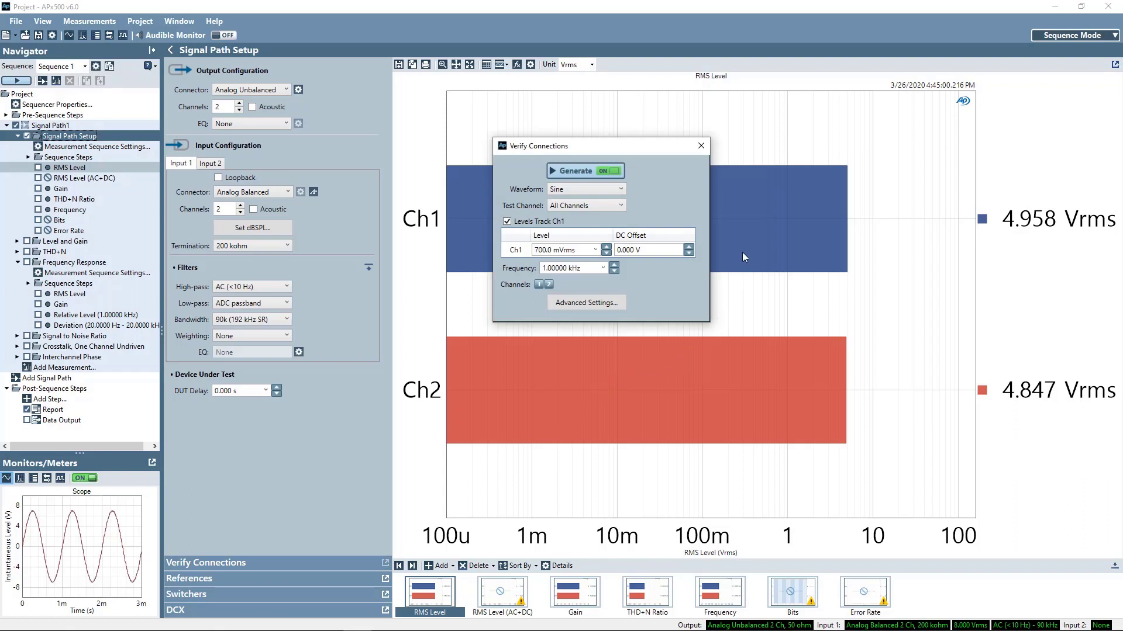
pyautogui.click(701, 148)
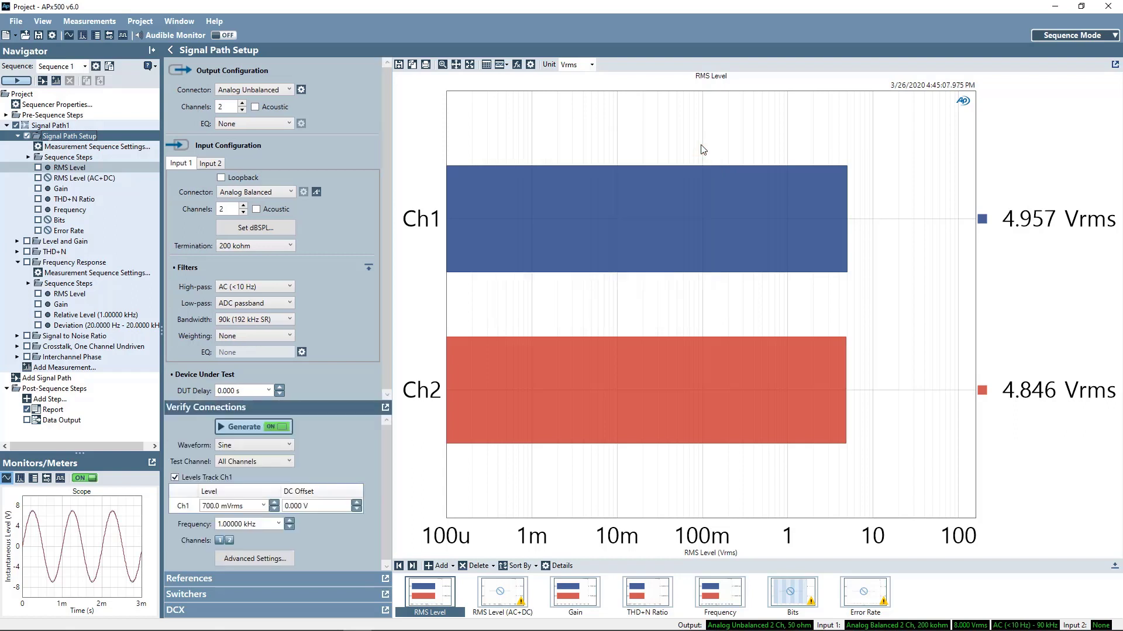
pyautogui.click(350, 409)
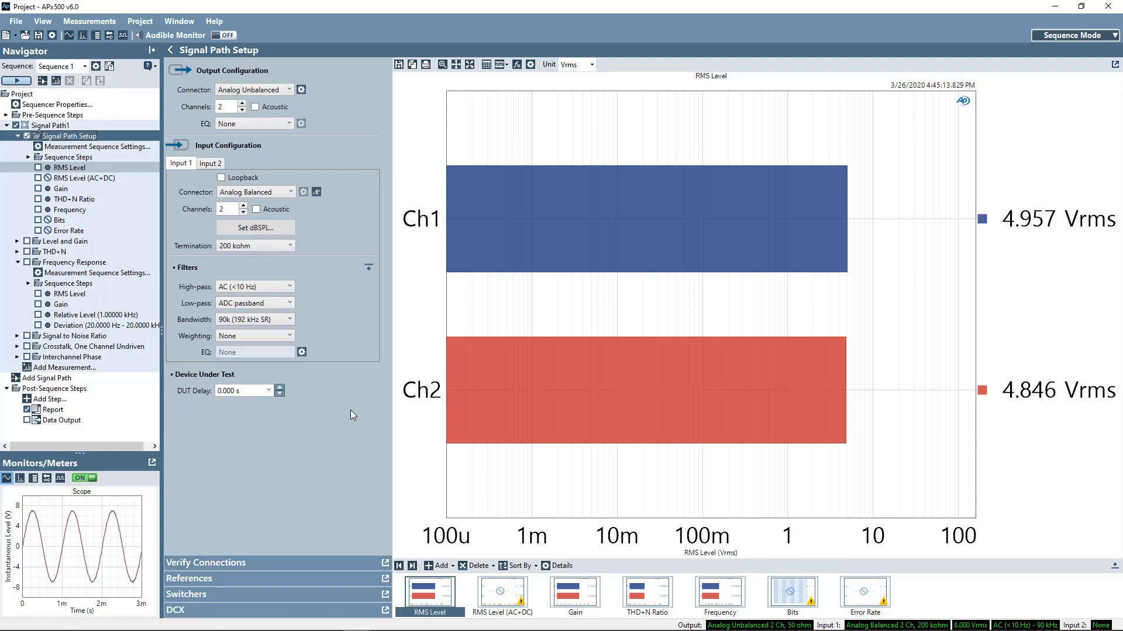
# Step: Open the Frequency Response measurement and review the commands available for its RMS Level graph
pyautogui.click(91, 263)
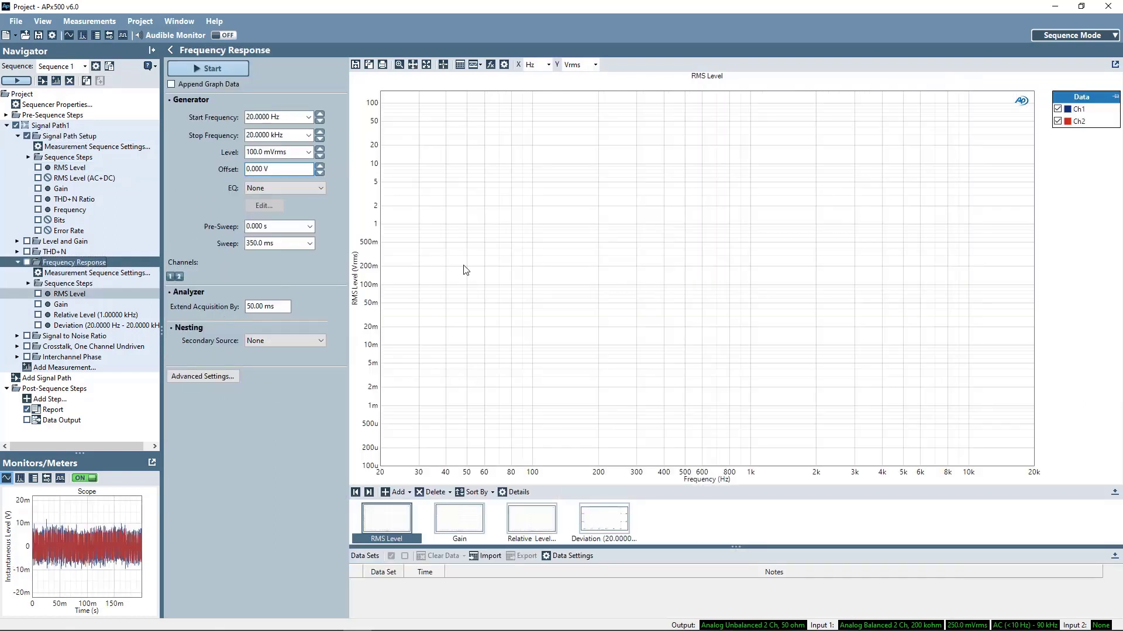
pyautogui.rightClick(636, 267)
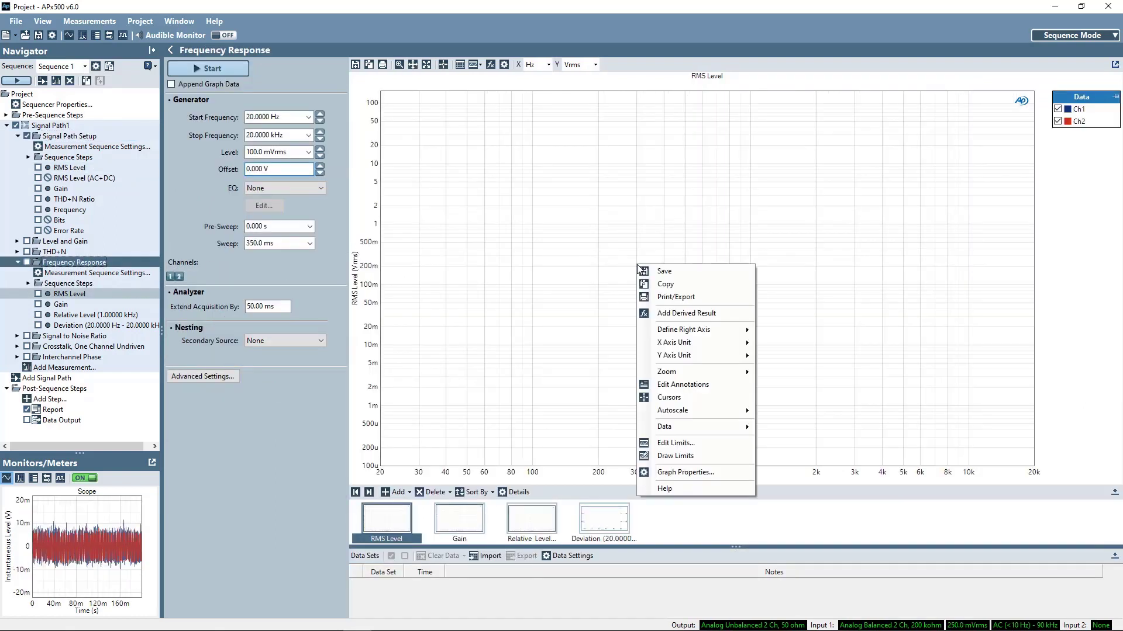
pyautogui.moveTo(724, 378)
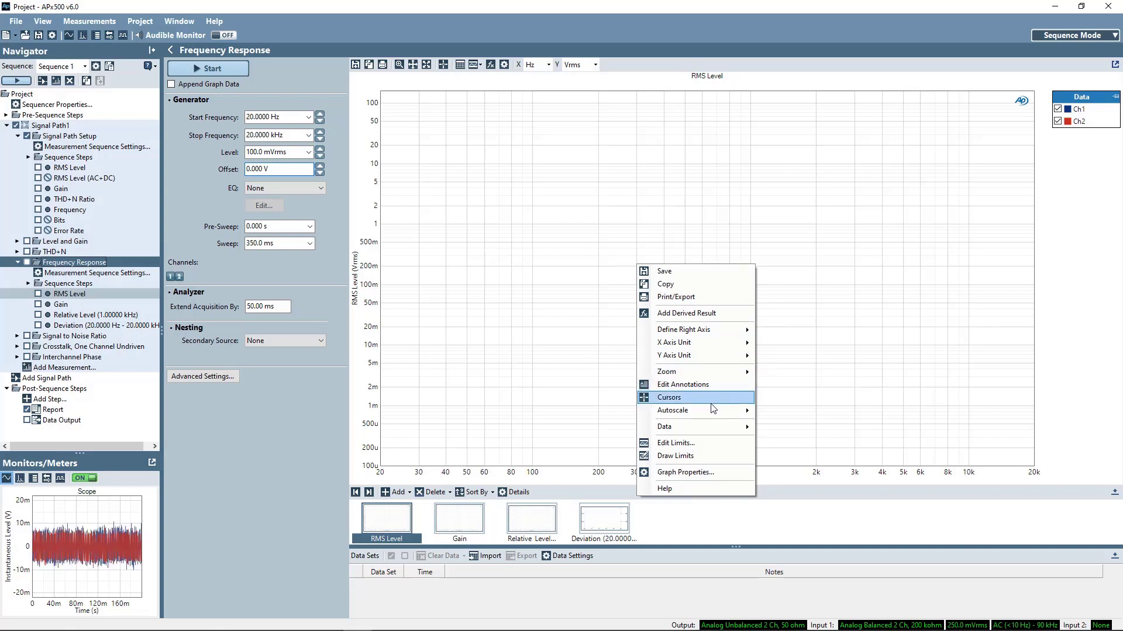
pyautogui.click(567, 346)
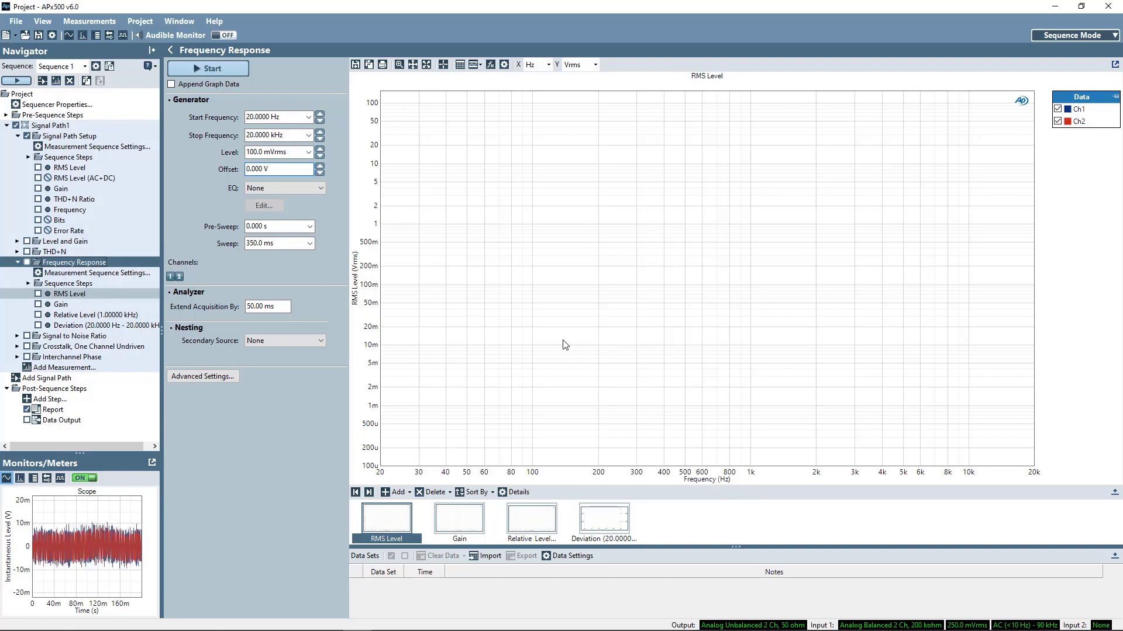
# Step: Browse the Gain and Relative Level results of Frequency Response, and run the measurement with the RMS Level graph displayed
pyautogui.click(464, 517)
pyautogui.click(538, 531)
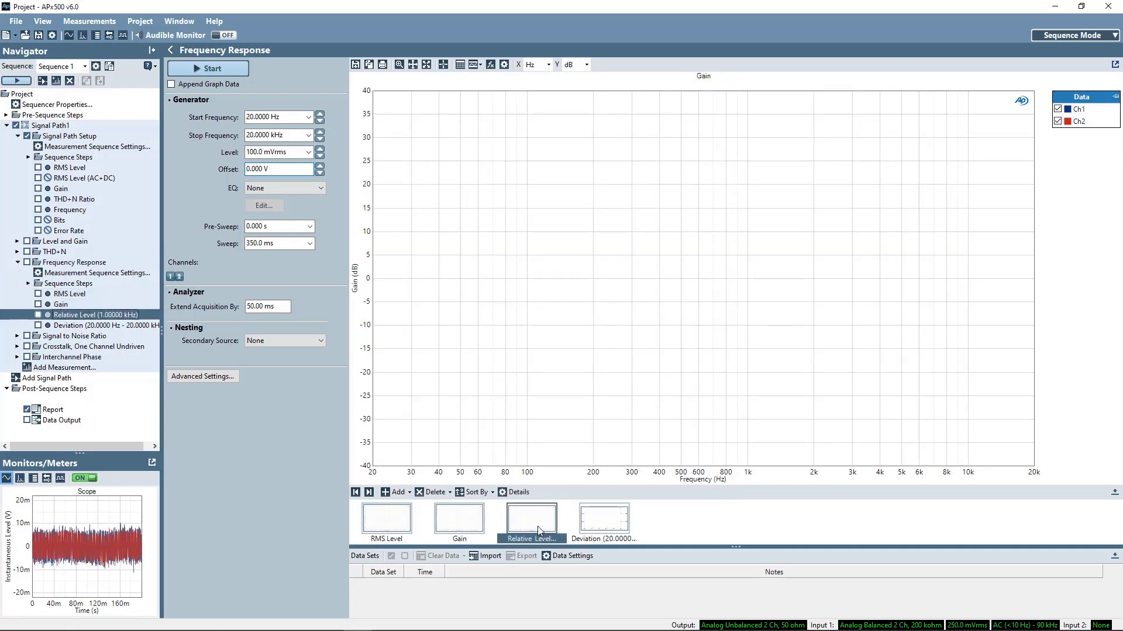
pyautogui.click(69, 294)
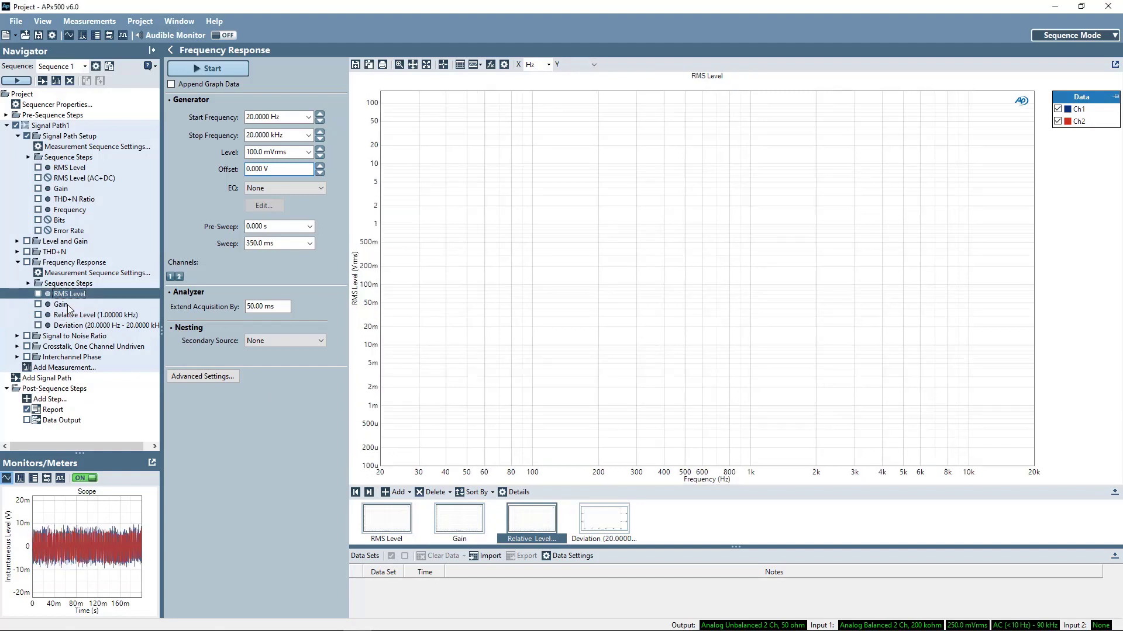
pyautogui.click(231, 68)
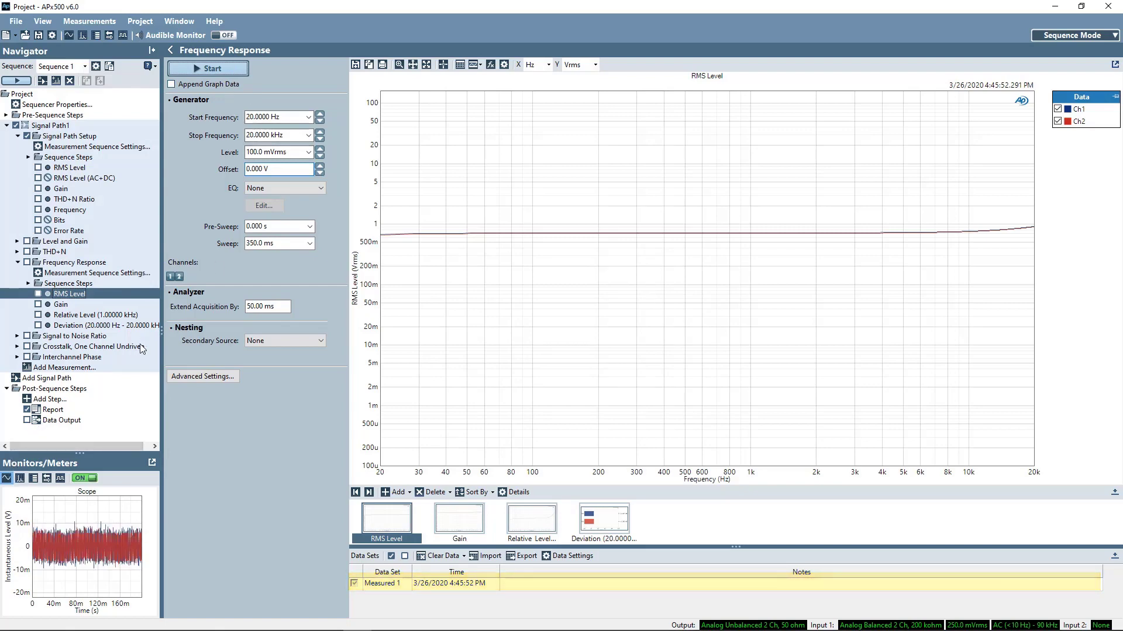
# Step: Return to Signal Path Setup and turn the generator on again in Verify Connections
pyautogui.click(78, 135)
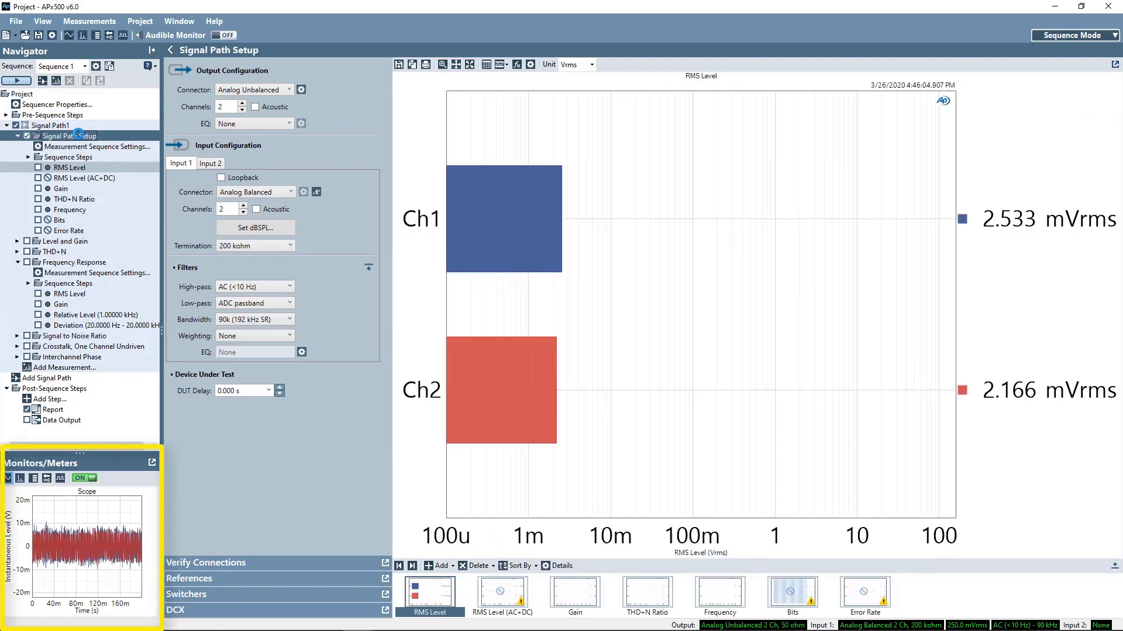
pyautogui.click(339, 563)
pyautogui.click(272, 426)
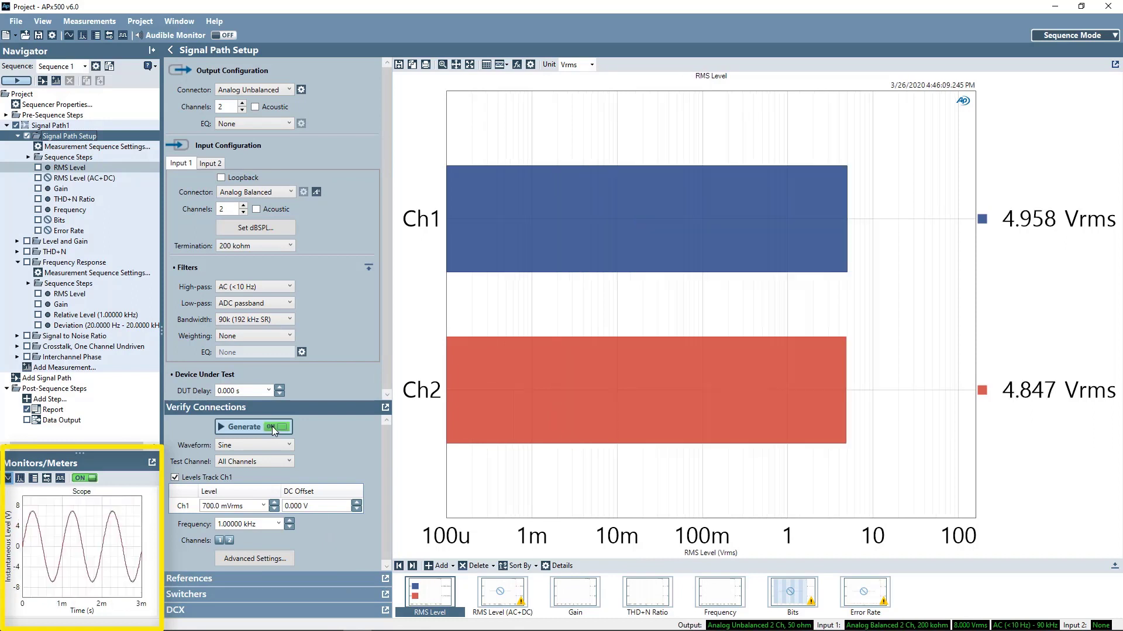
# Step: Cycle the signal monitors through FFT, Meters, Aux Control and Status Bits metadata, and return to the Scope
pyautogui.click(19, 478)
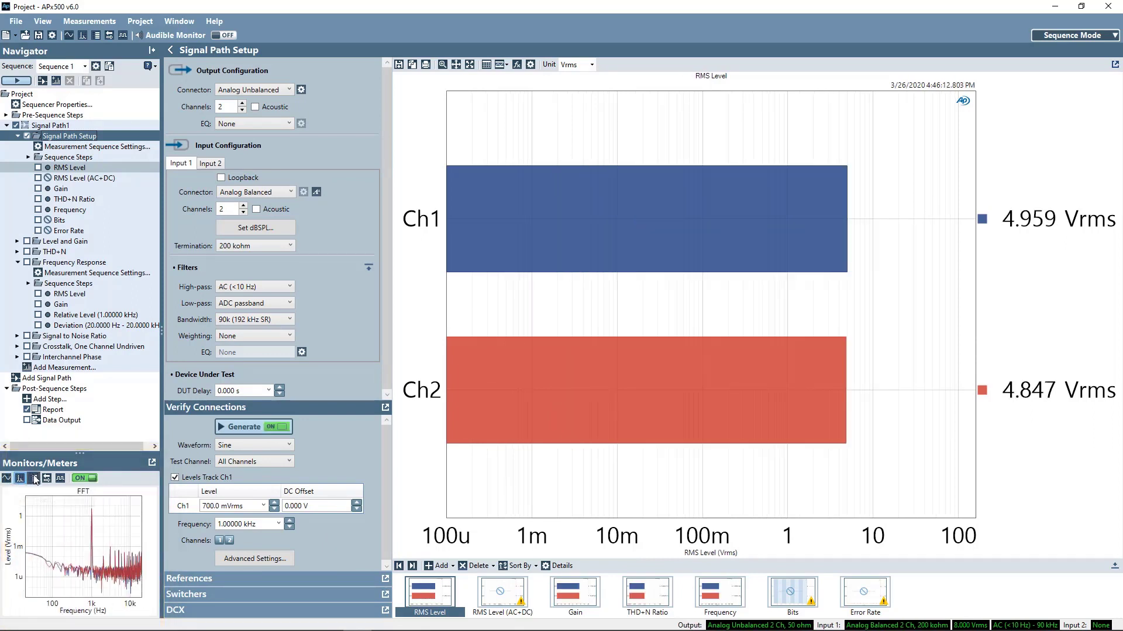
pyautogui.click(34, 478)
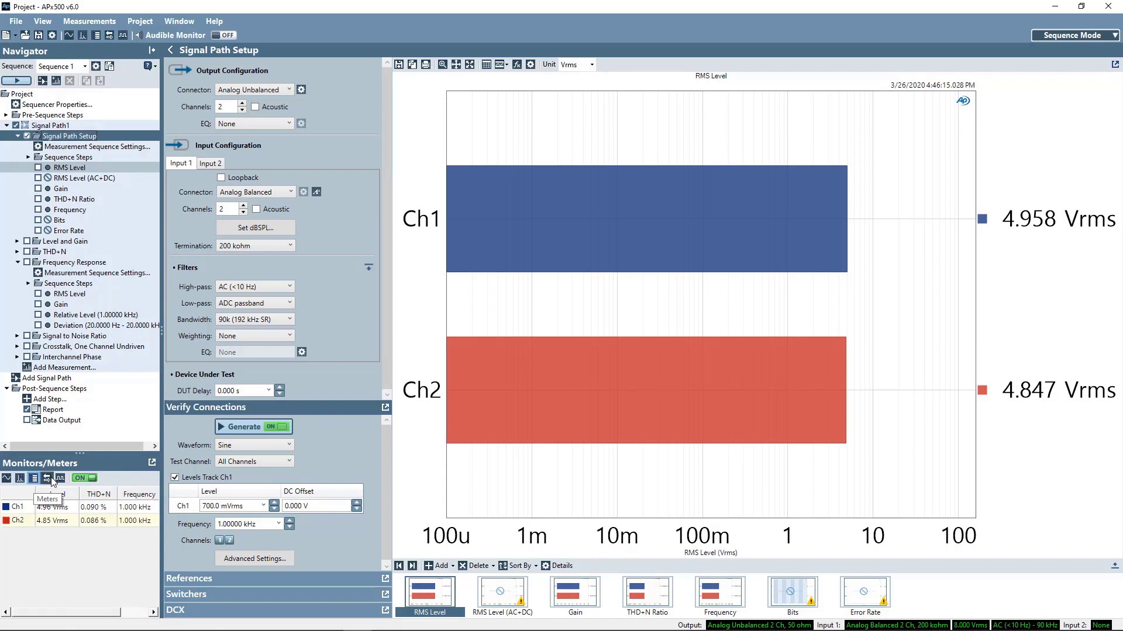
pyautogui.click(48, 479)
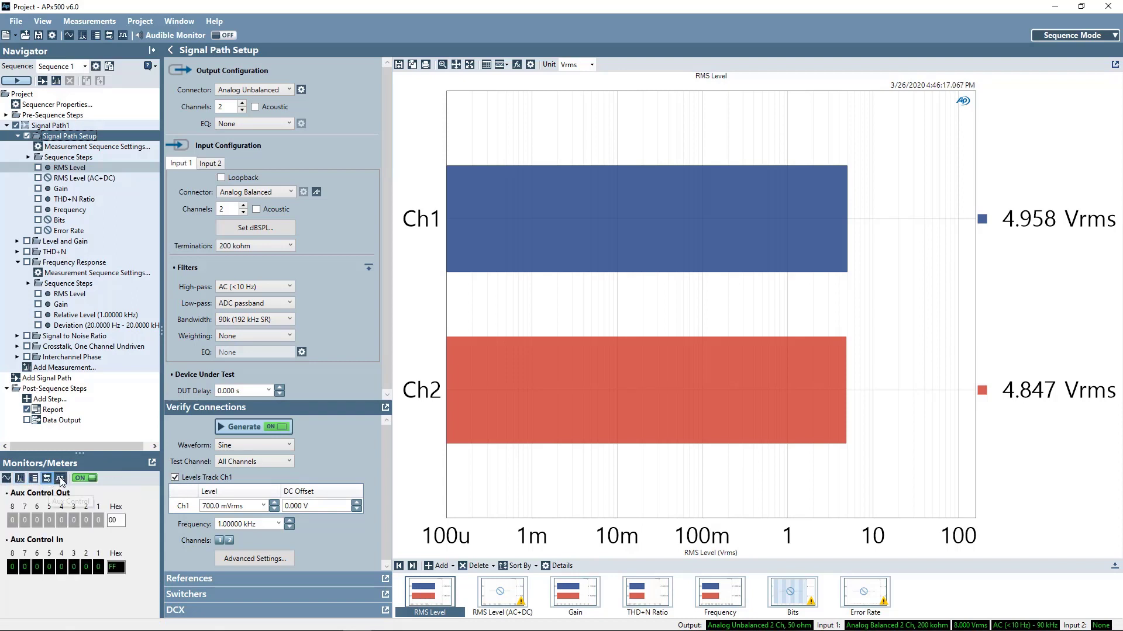
pyautogui.click(60, 480)
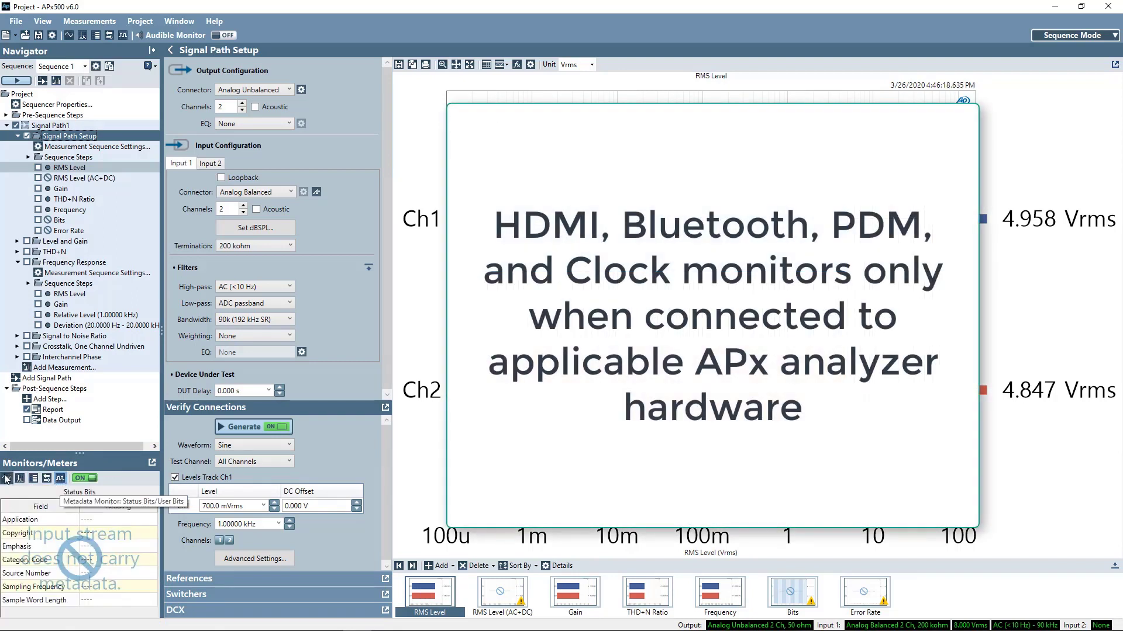
pyautogui.click(7, 478)
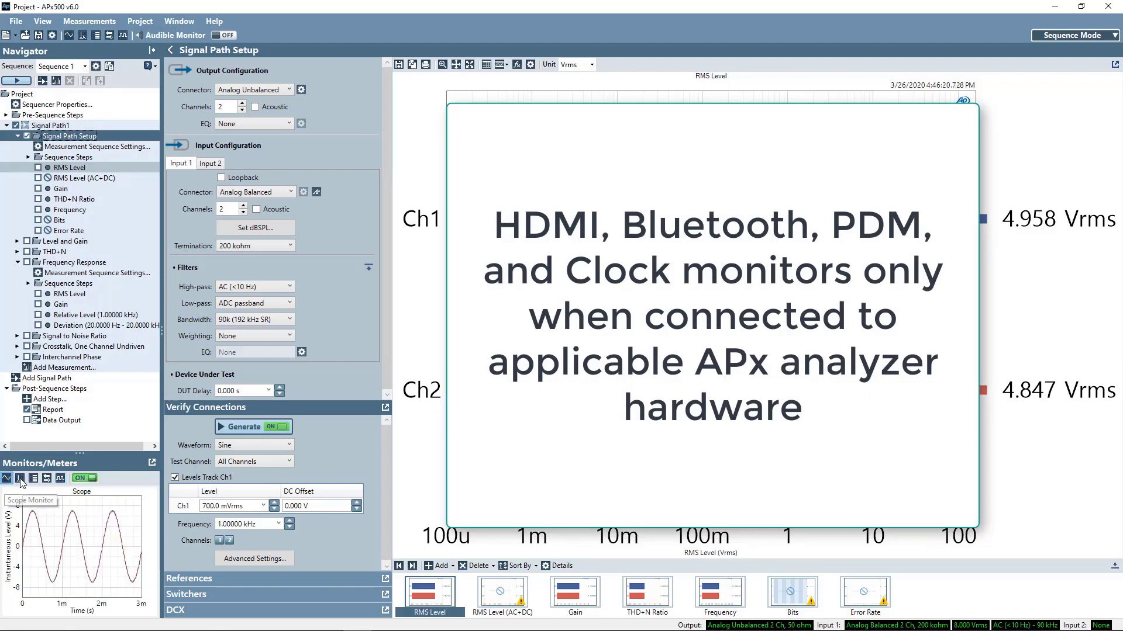
# Step: Undock the Scope monitor into its own window and dock it back, and switch the signal monitors off and on again
pyautogui.click(153, 464)
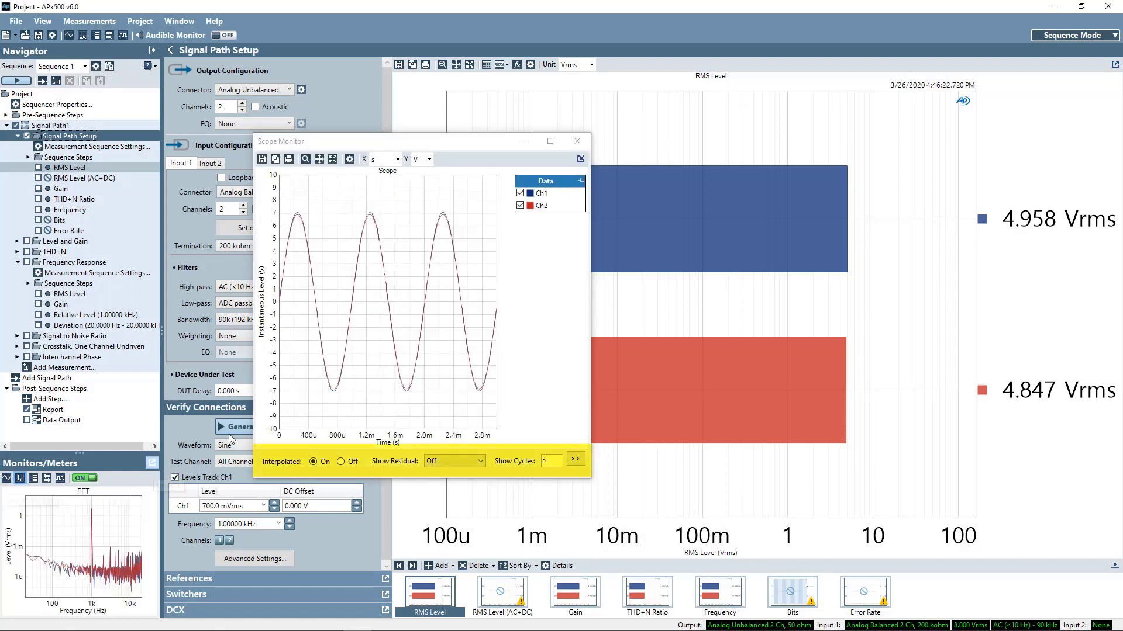
pyautogui.click(581, 159)
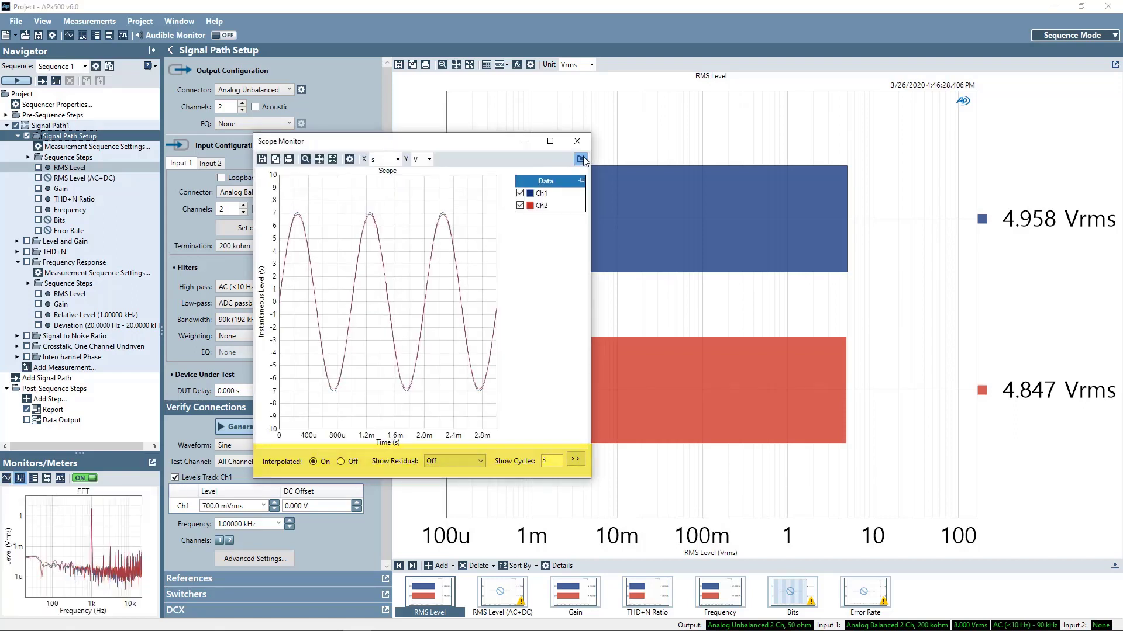
pyautogui.click(85, 479)
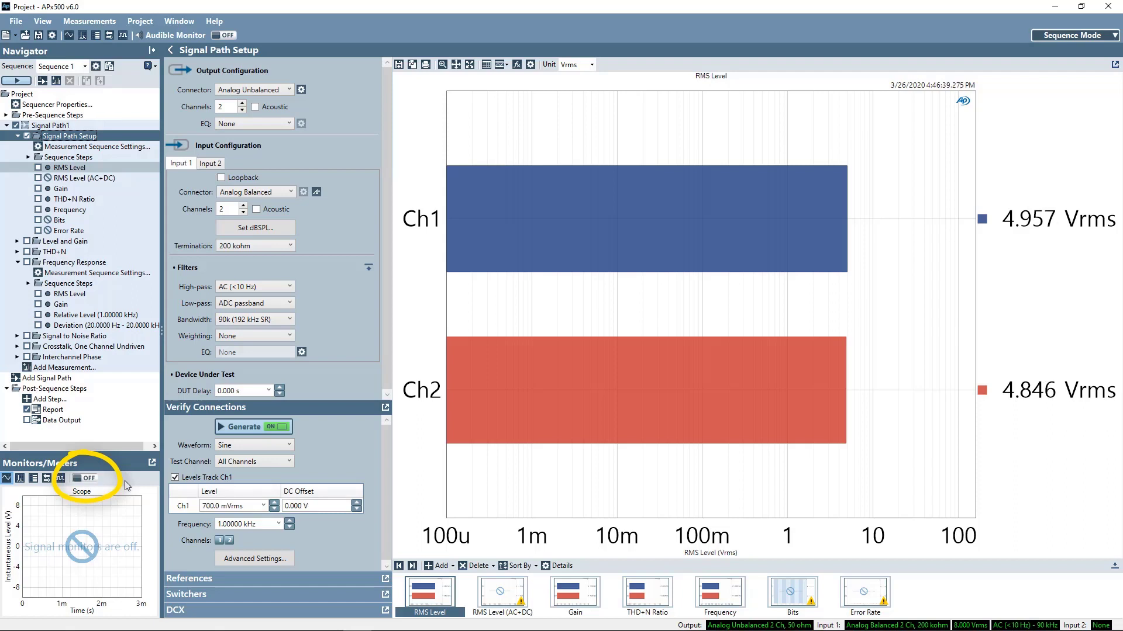
pyautogui.click(90, 480)
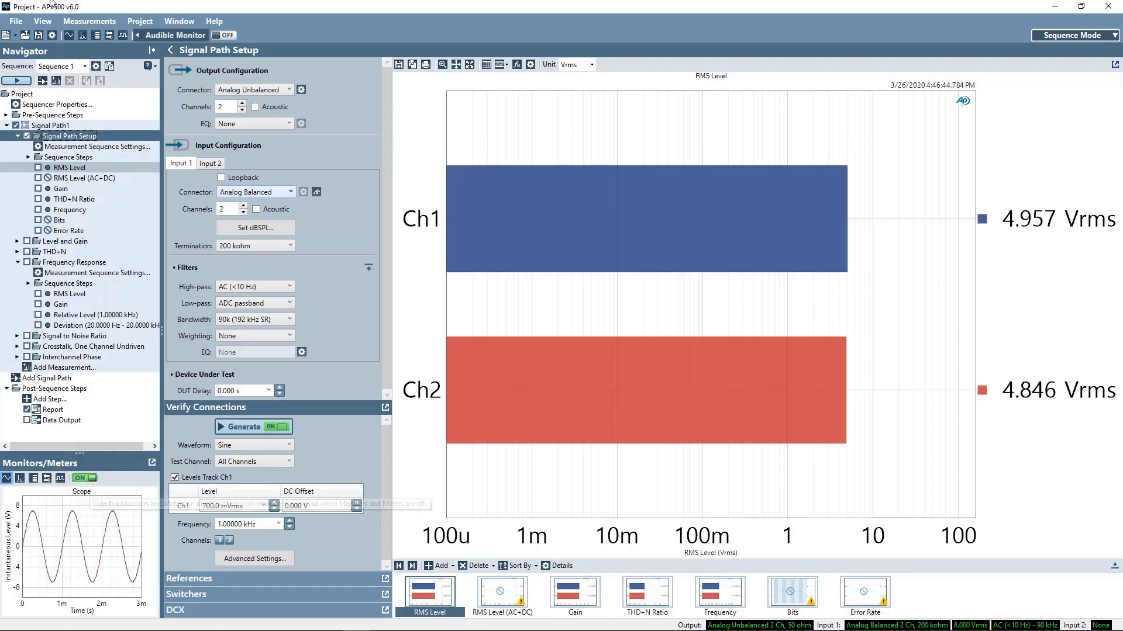
# Step: Look through the file, view, measurement, project and window commands, and open the help topic for Signal Path Setup
pyautogui.click(15, 21)
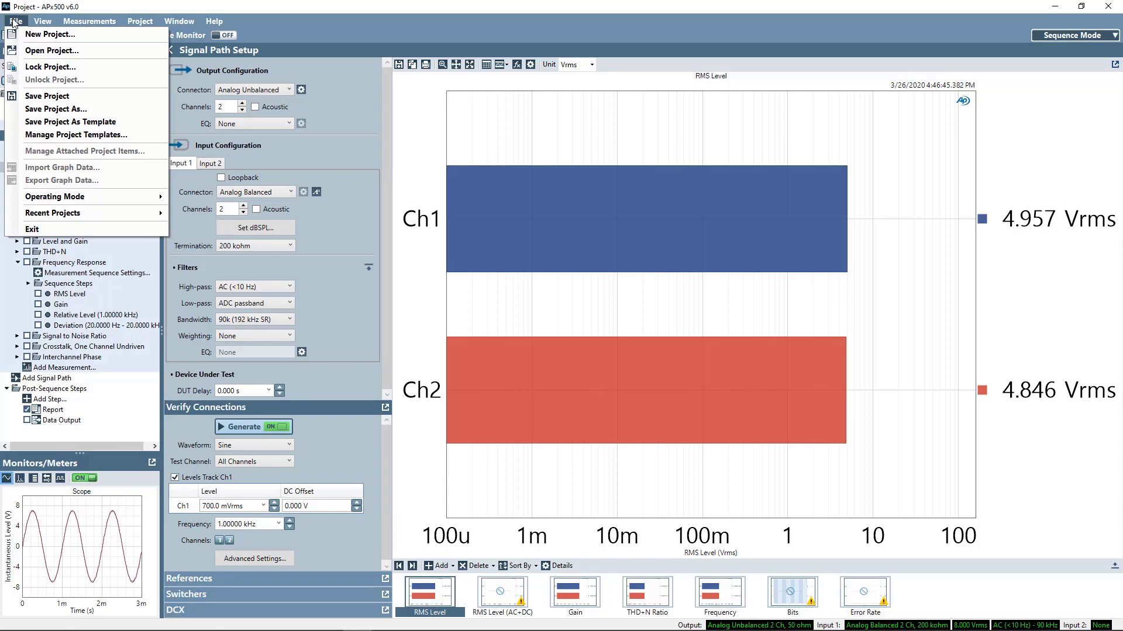
pyautogui.click(42, 22)
pyautogui.click(43, 22)
pyautogui.click(42, 22)
pyautogui.click(76, 24)
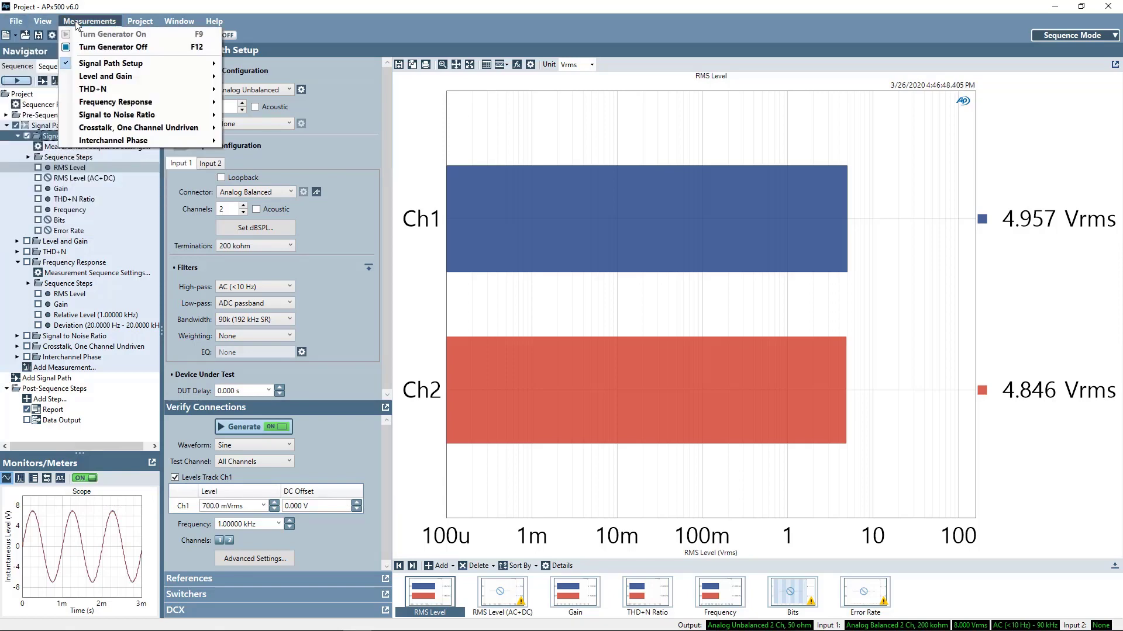
pyautogui.moveTo(140, 23)
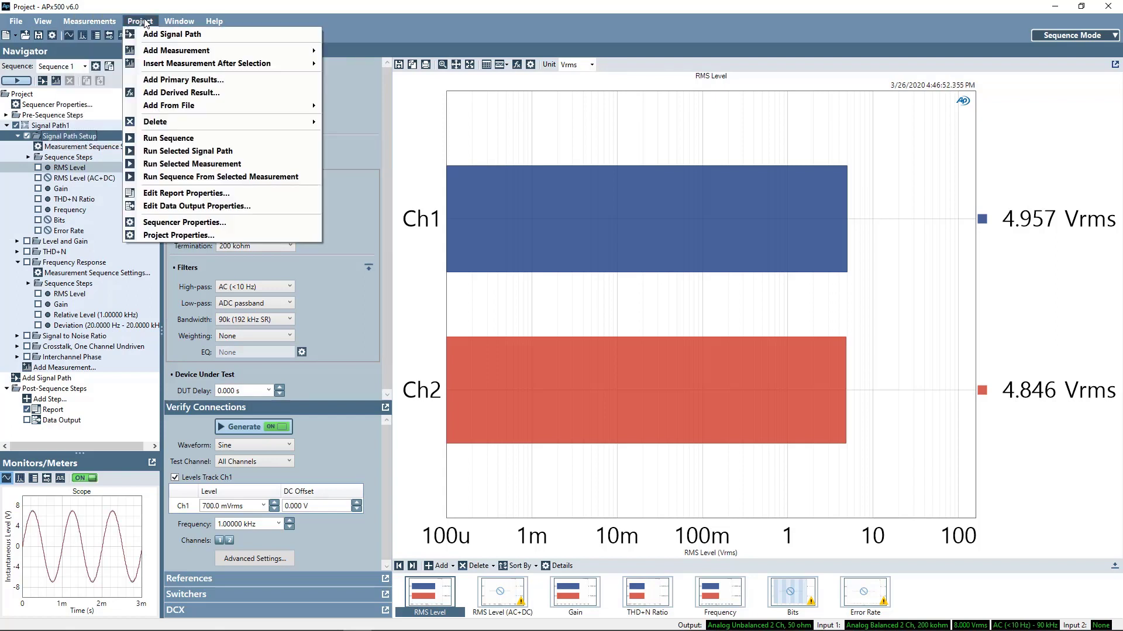
pyautogui.moveTo(178, 23)
pyautogui.moveTo(214, 24)
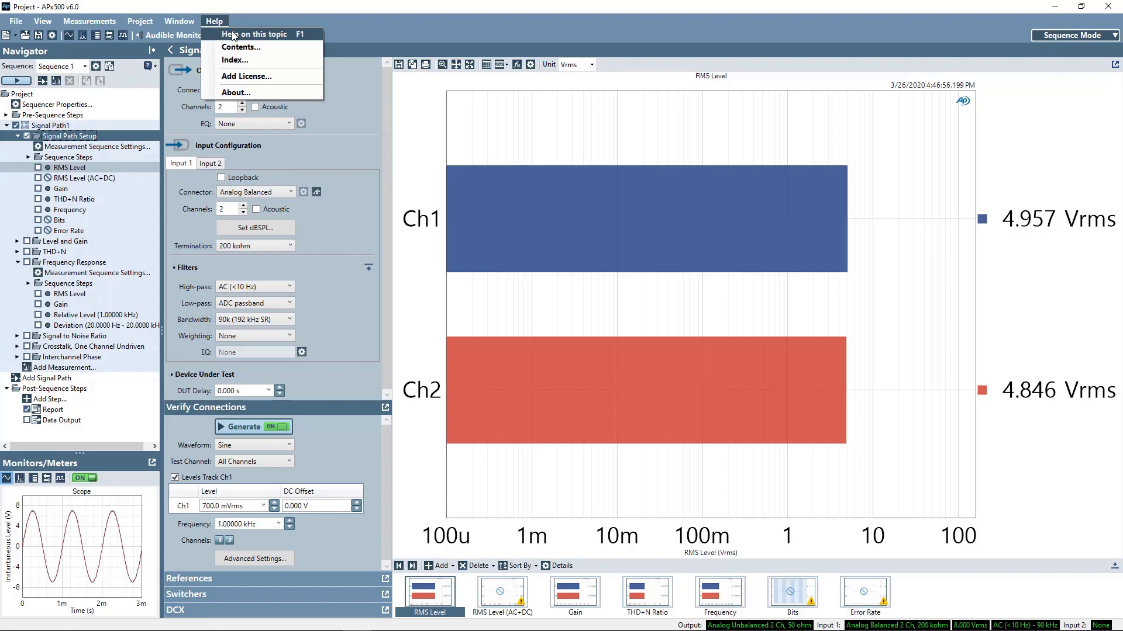
pyautogui.click(233, 34)
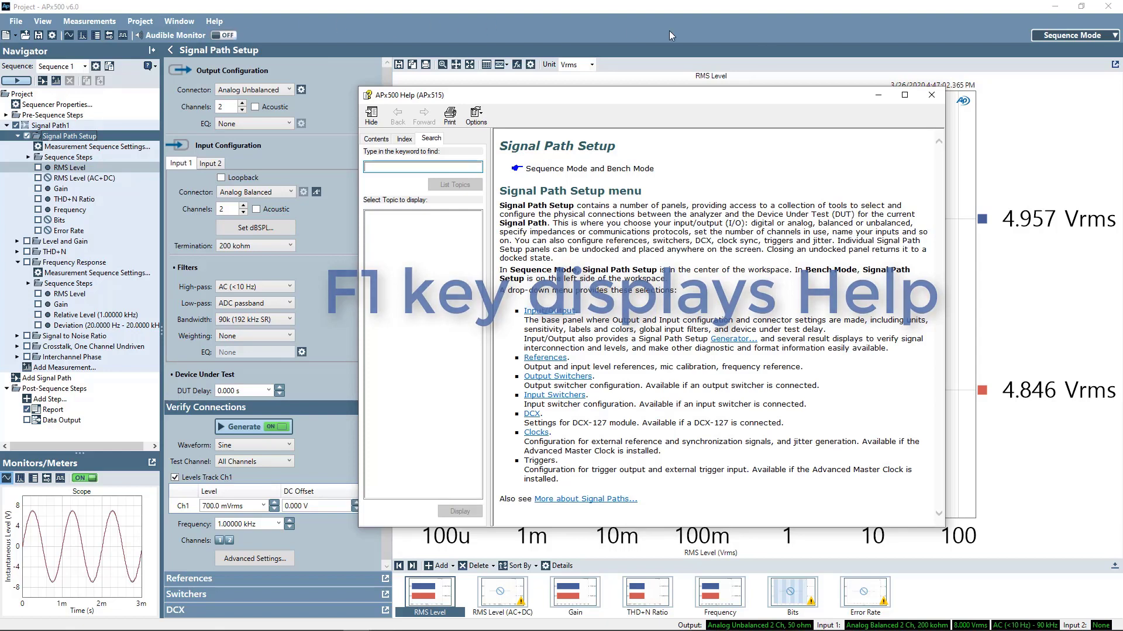
# Step: Close the help and open the automatic generator level setup from the analog output references
pyautogui.click(931, 97)
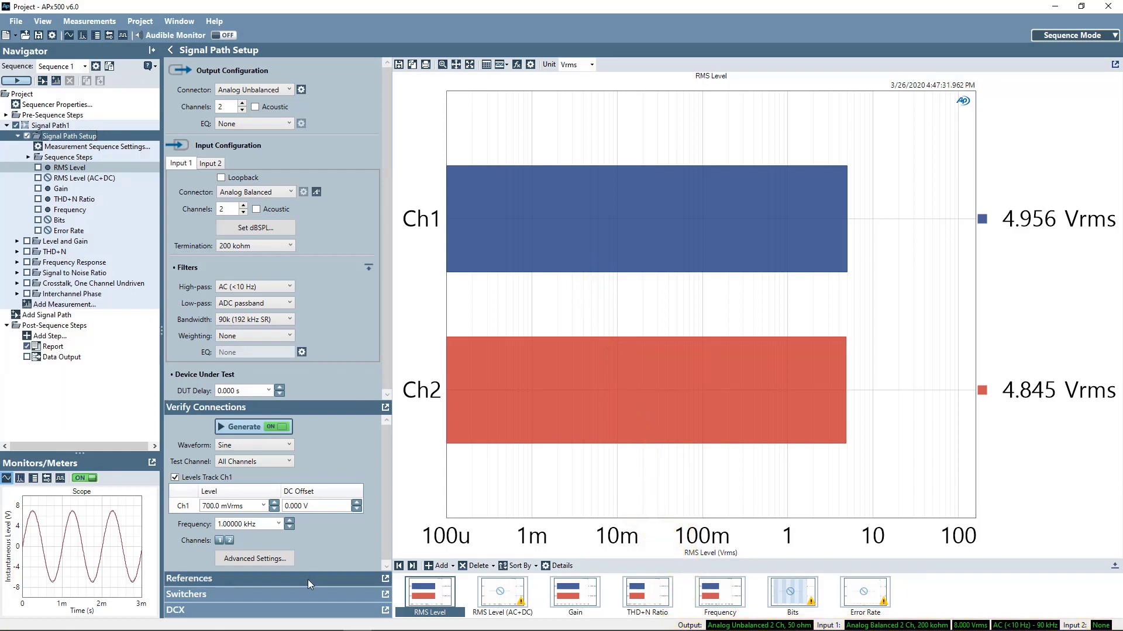
pyautogui.click(308, 580)
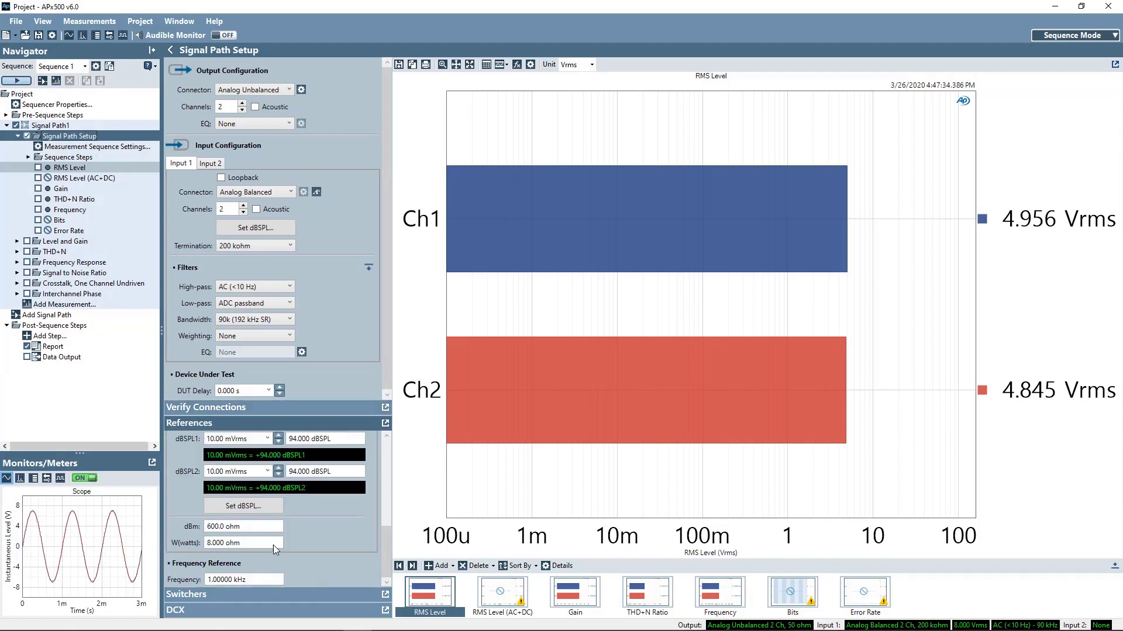
pyautogui.scroll(3, 281, 510)
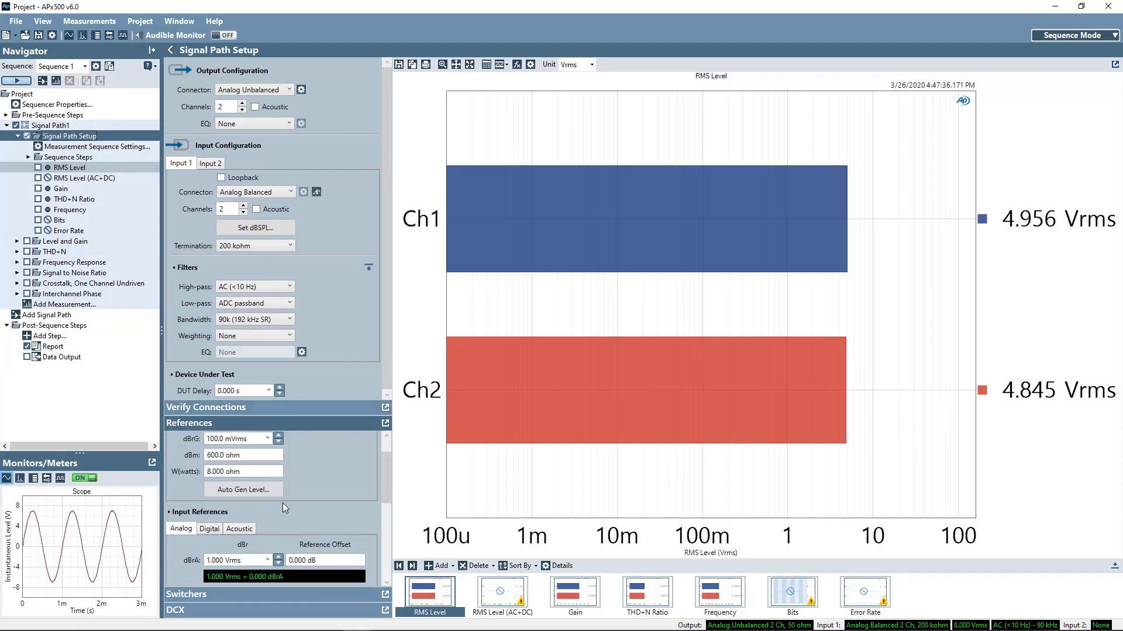
pyautogui.click(255, 516)
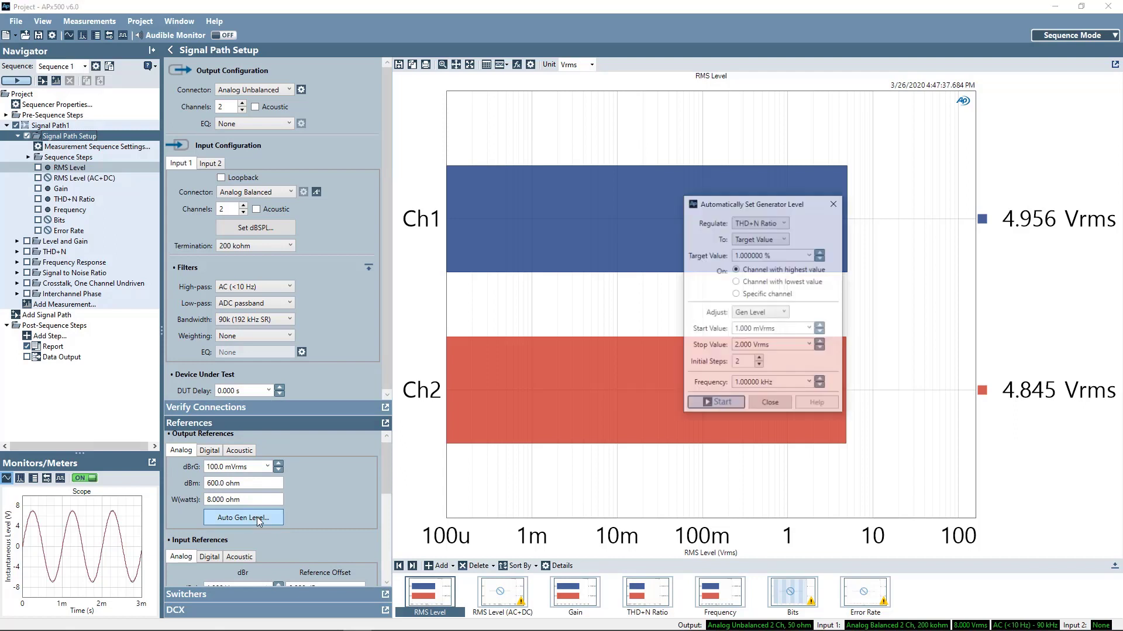
# Step: Run the automatic generator level search for 1 % THD+N ratio with a 500.0 mVrms start value and a 1.000 Vrms stop value
pyautogui.click(749, 328)
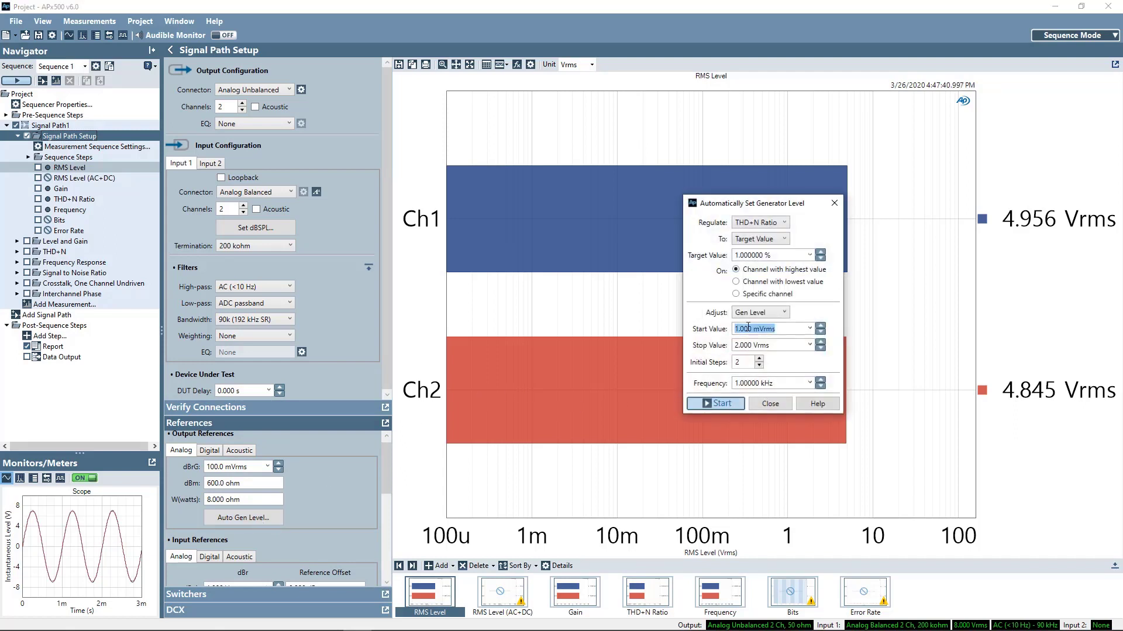
pyautogui.write('500.0 m')
pyautogui.press('Return')
pyautogui.click(748, 343)
pyautogui.write('1')
pyautogui.press('Return')
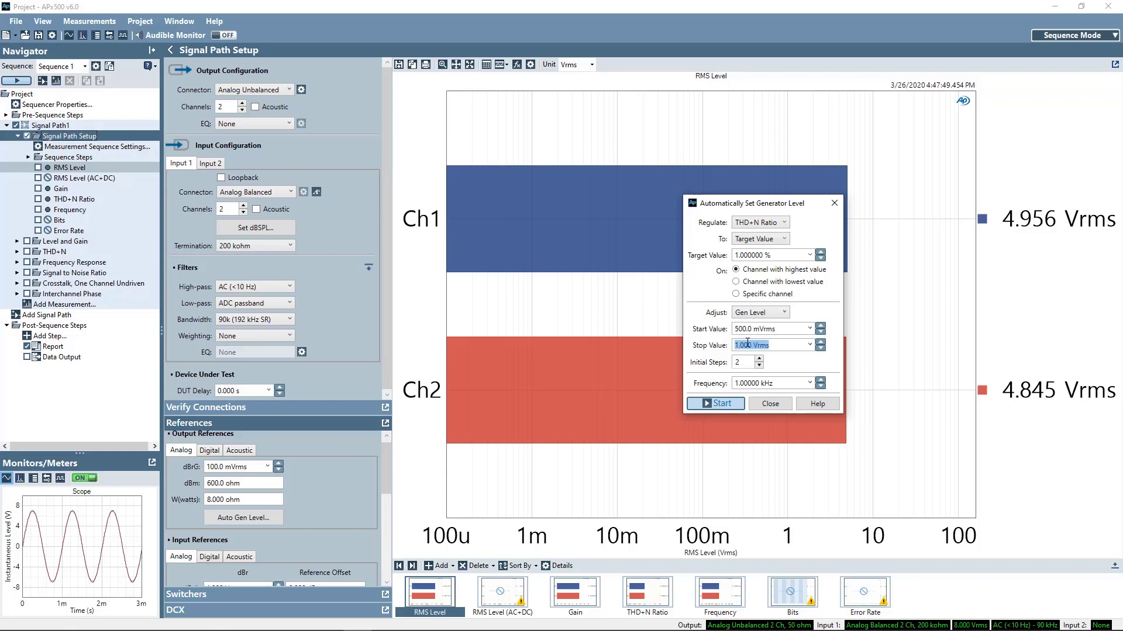
pyautogui.click(710, 404)
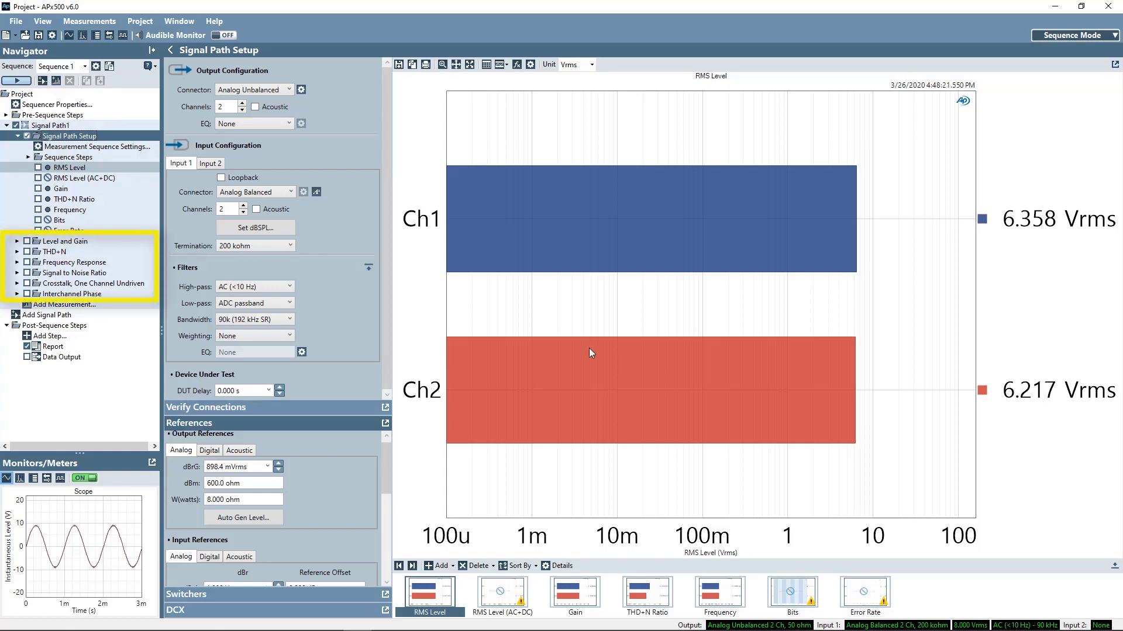
# Step: Include Level and Gain, THD+N, Frequency Response, Signal to Noise Ratio, Crosstalk and Interchannel Phase in the sequence, and check the Frequency Response results
pyautogui.click(27, 240)
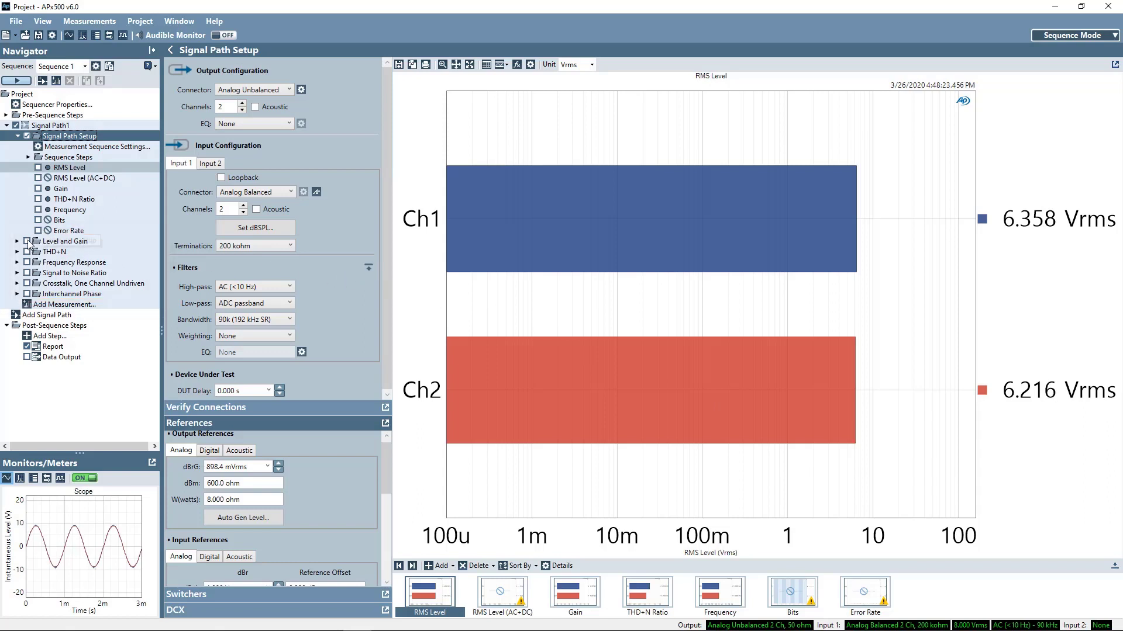
pyautogui.click(27, 252)
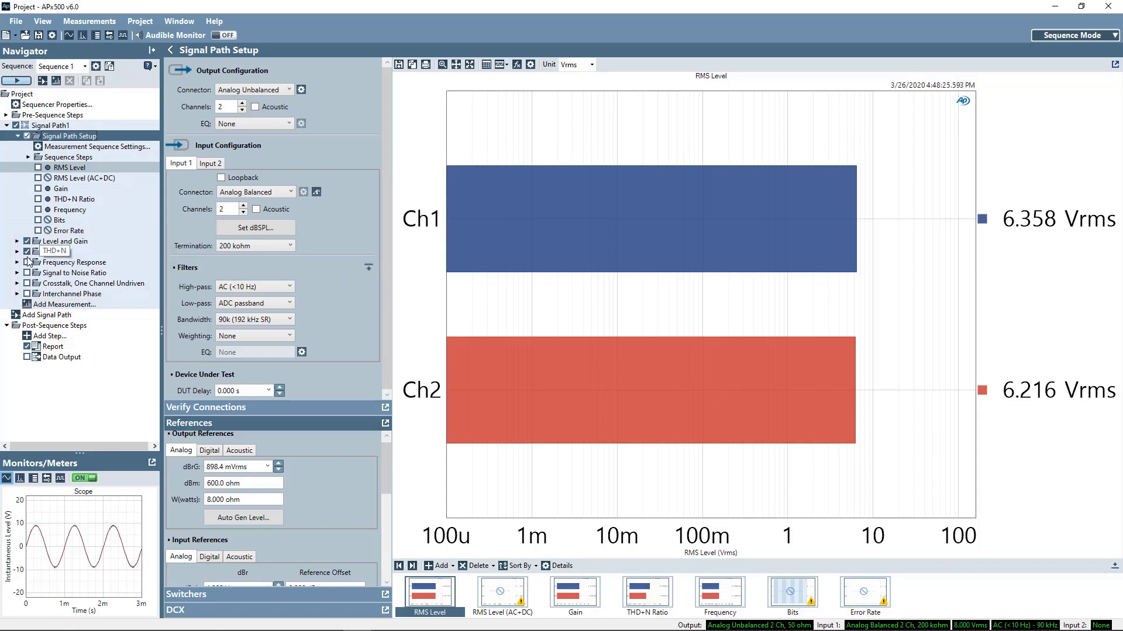
pyautogui.click(27, 262)
pyautogui.click(27, 283)
pyautogui.click(27, 294)
pyautogui.click(17, 262)
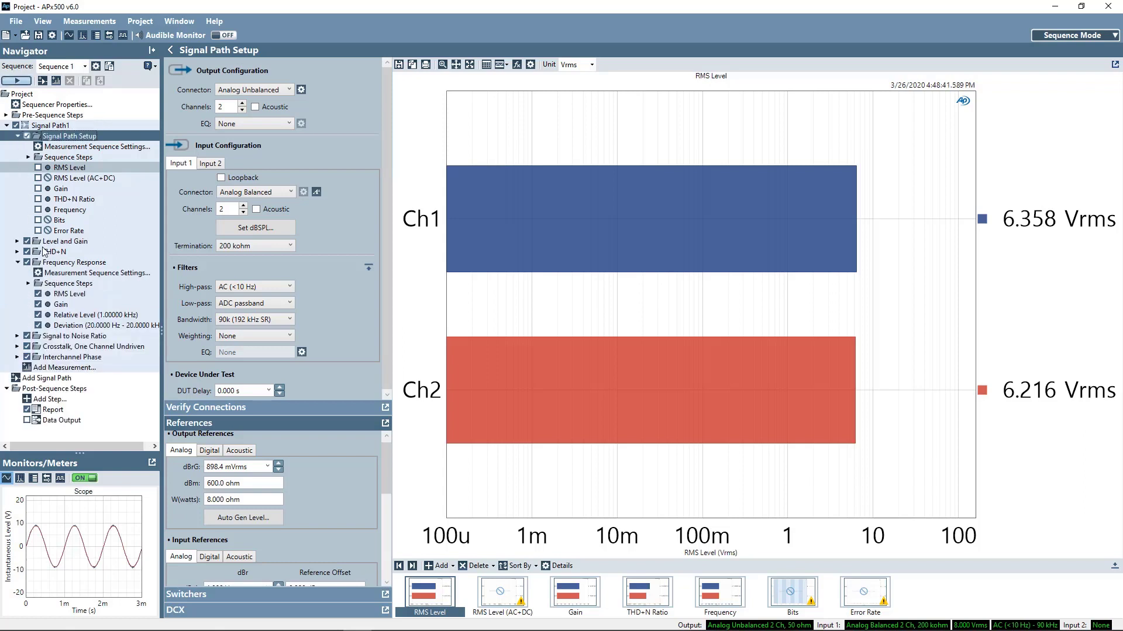
pyautogui.click(18, 262)
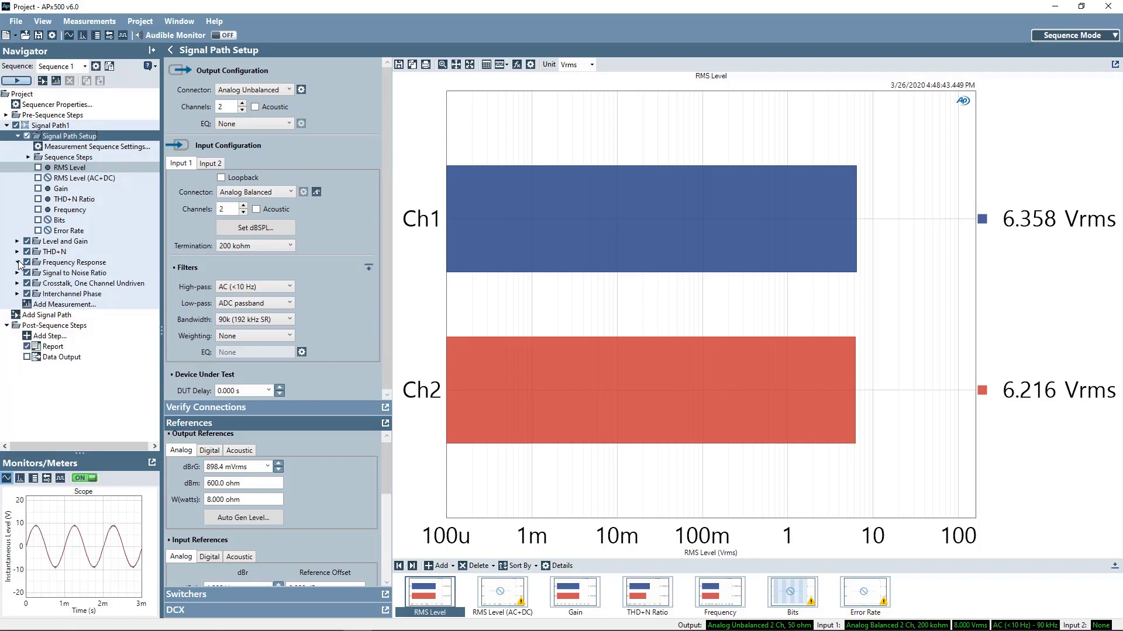
# Step: Set the Level and Gain generator level to 0 dBrG and turn its generator on
pyautogui.click(65, 240)
pyautogui.click(305, 151)
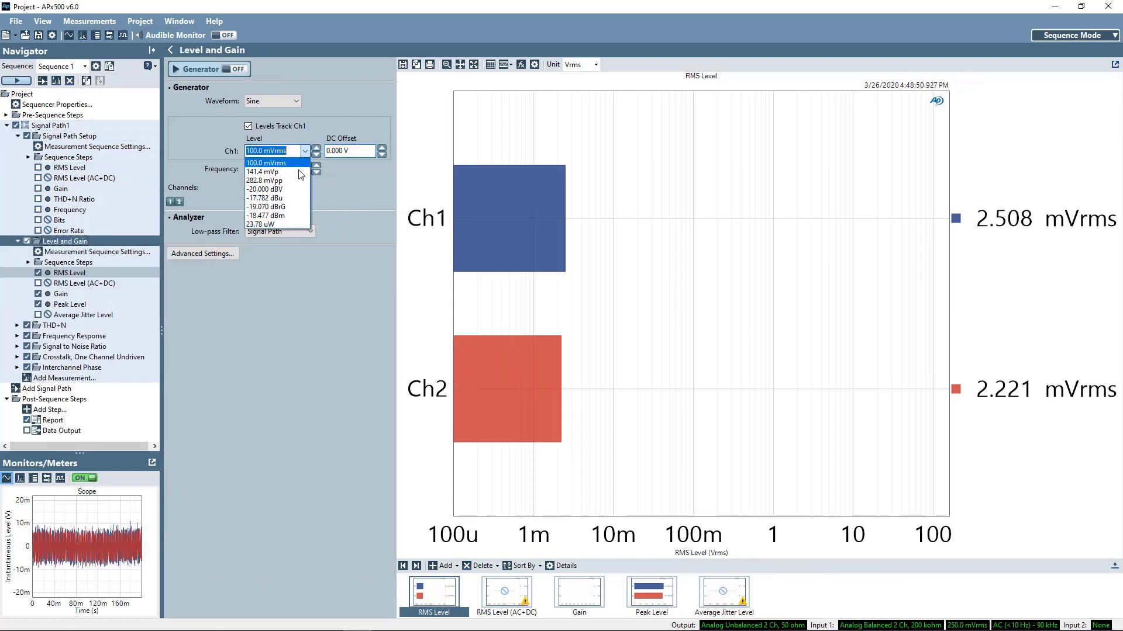
pyautogui.click(291, 206)
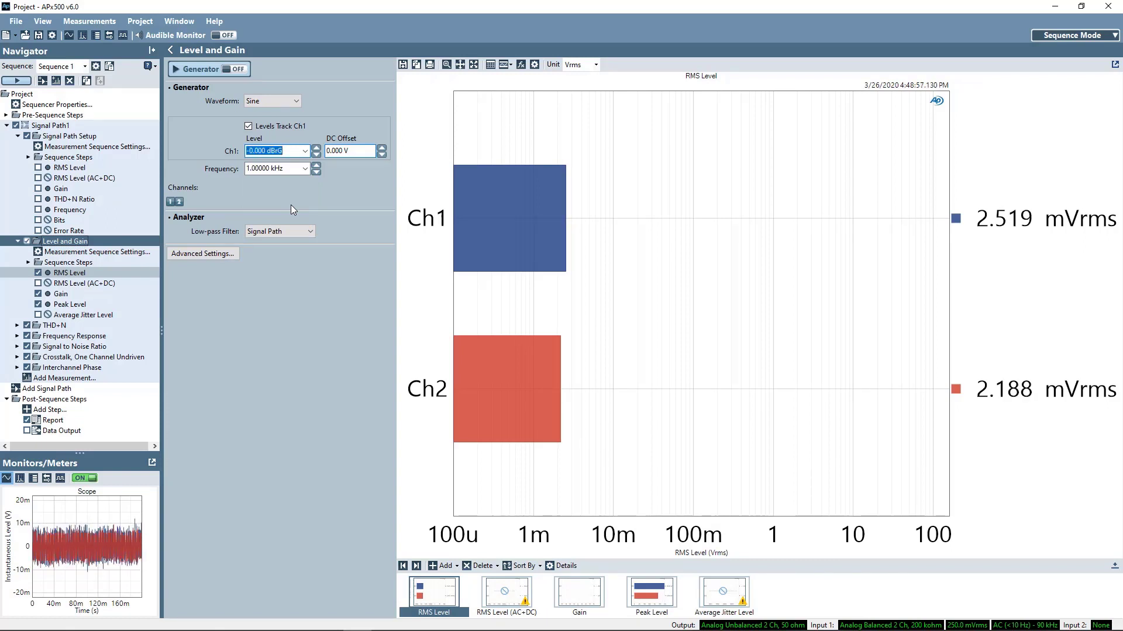
pyautogui.click(234, 69)
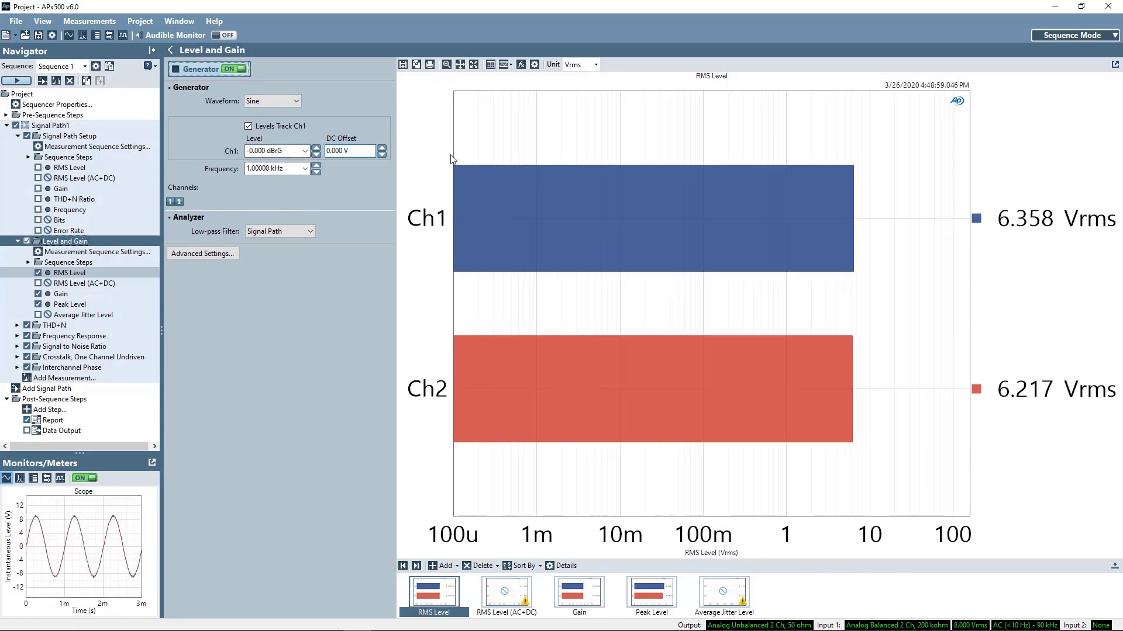
# Step: Draw an upper limit at about 8.4 Vrms and a lower limit at about 4.3 Vrms on the Level and Gain RMS Level graph
pyautogui.rightClick(831, 296)
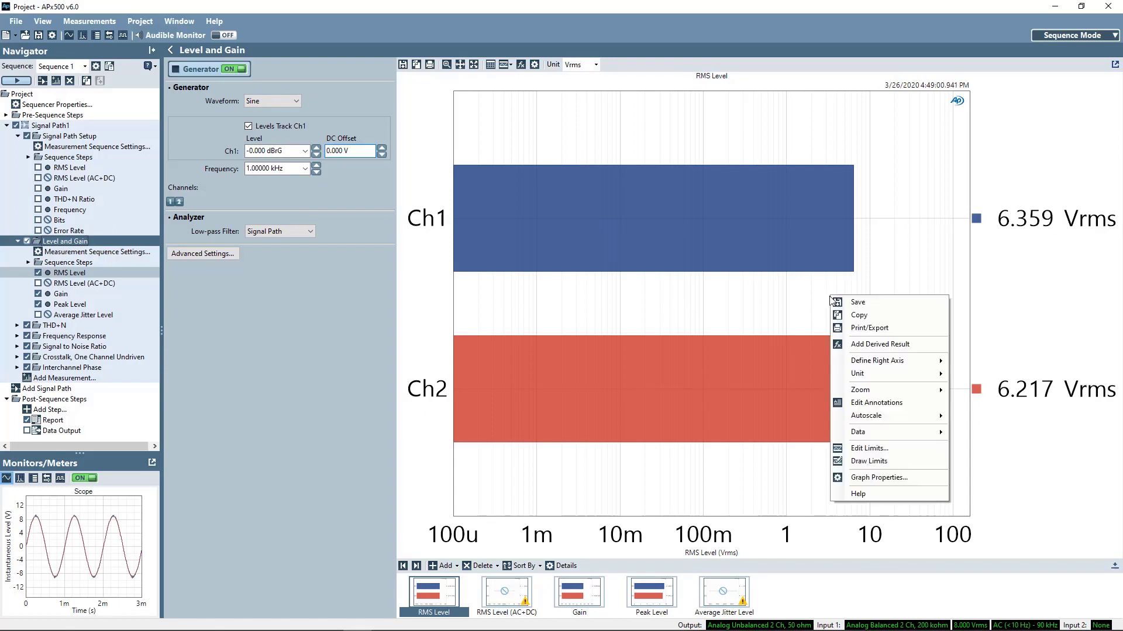
pyautogui.click(875, 462)
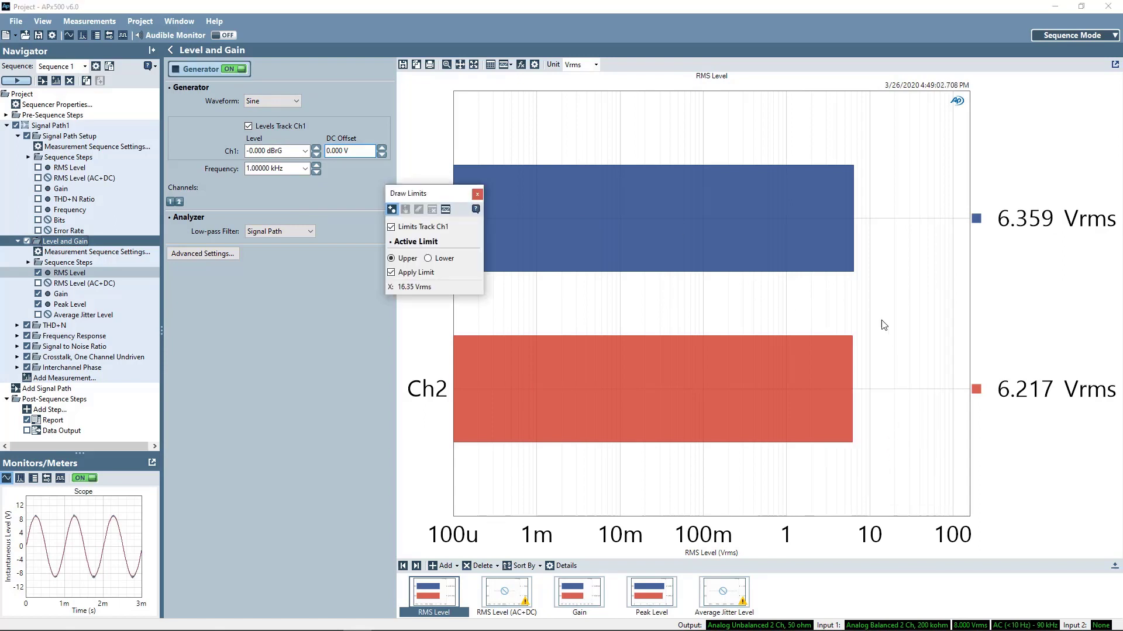
pyautogui.click(865, 300)
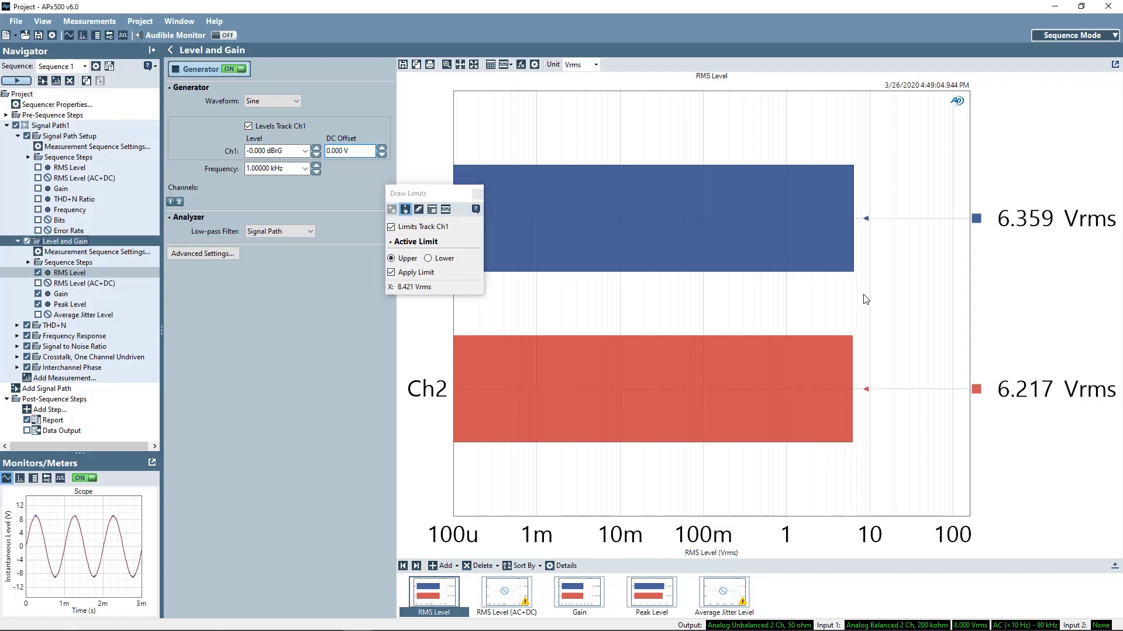
pyautogui.click(429, 259)
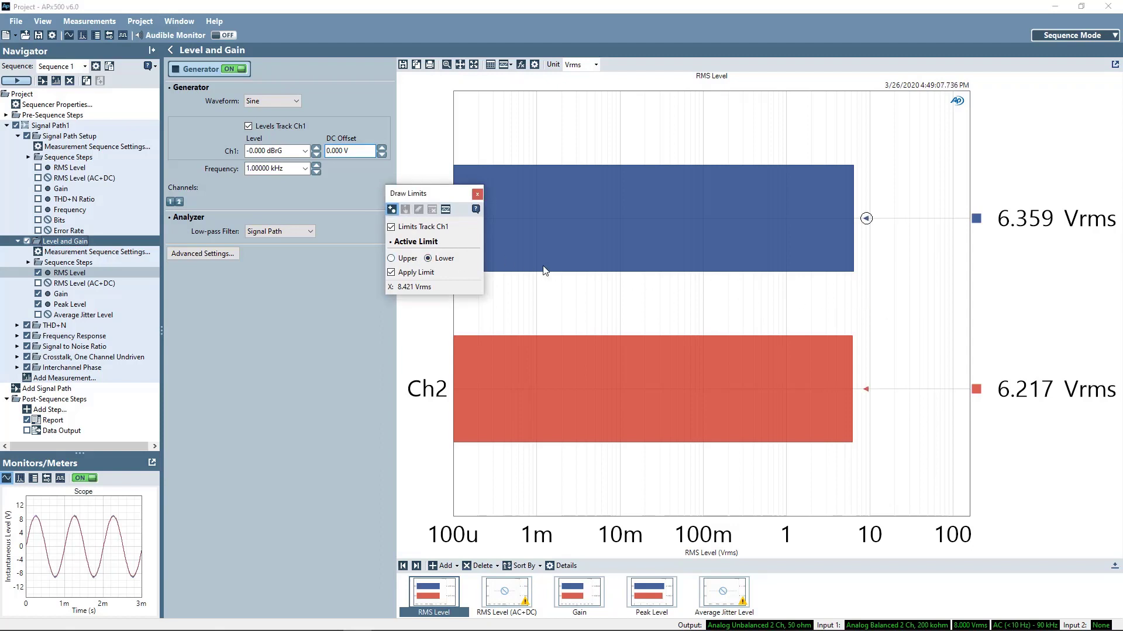
pyautogui.click(839, 309)
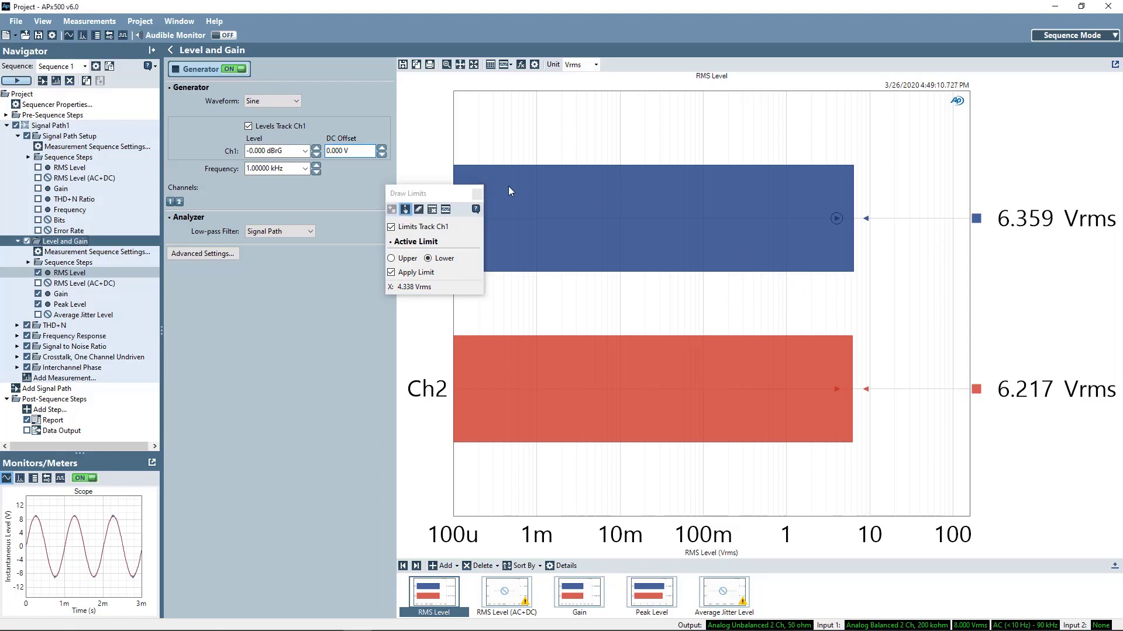
pyautogui.click(476, 194)
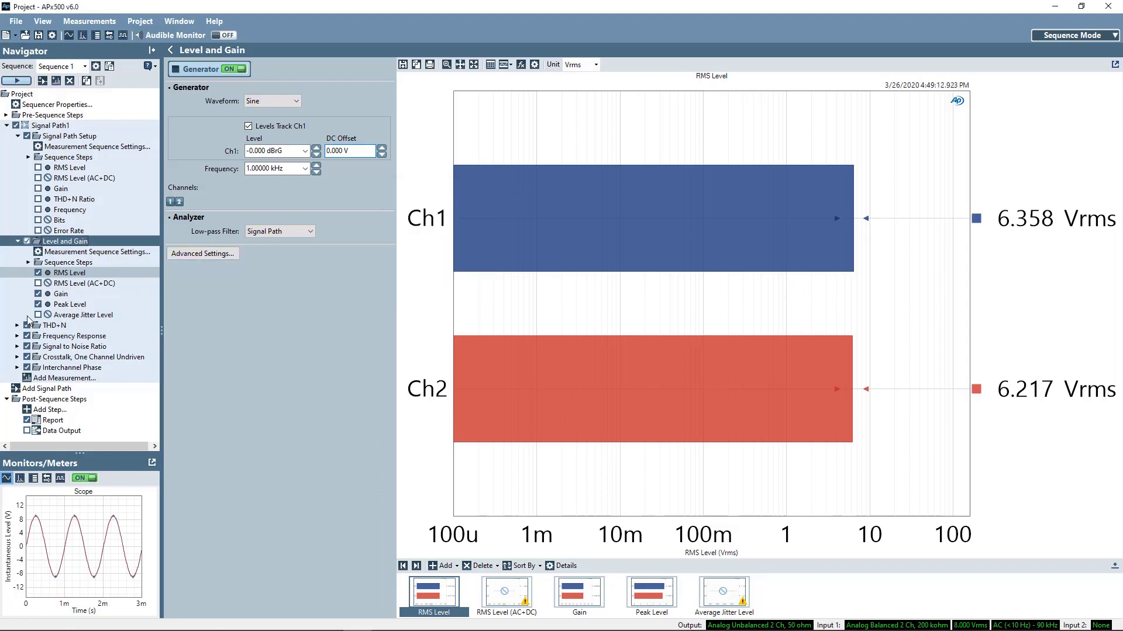
# Step: Set the THD+N measurement's generator level to 0 dBrG and turn its generator on
pyautogui.click(51, 328)
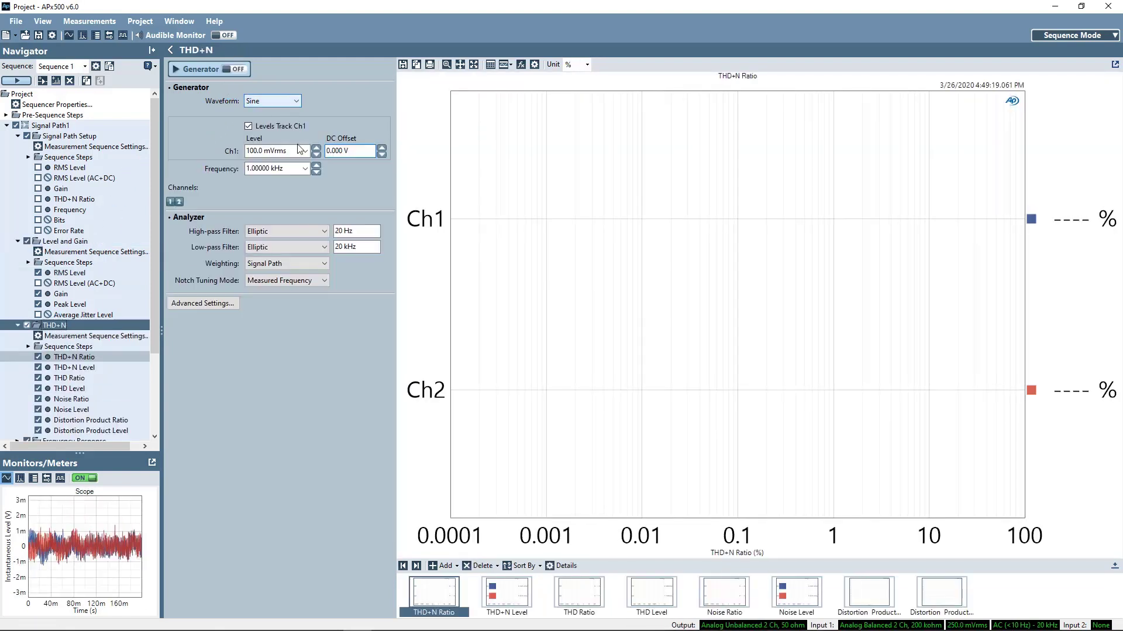
pyautogui.click(305, 151)
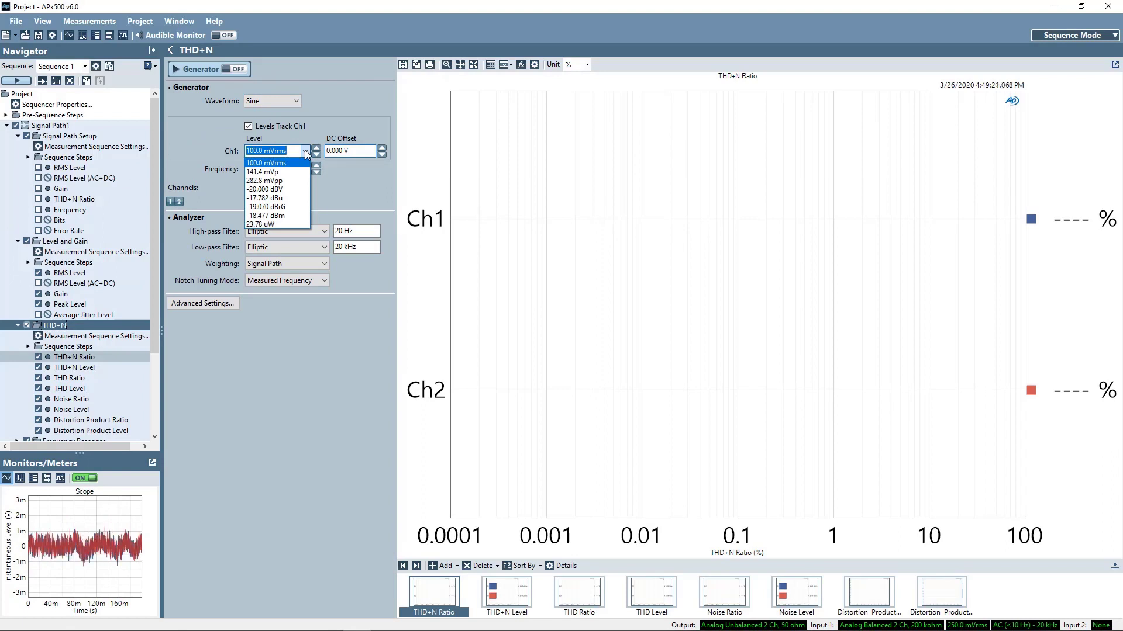
pyautogui.click(291, 207)
pyautogui.write('0')
pyautogui.press('Return')
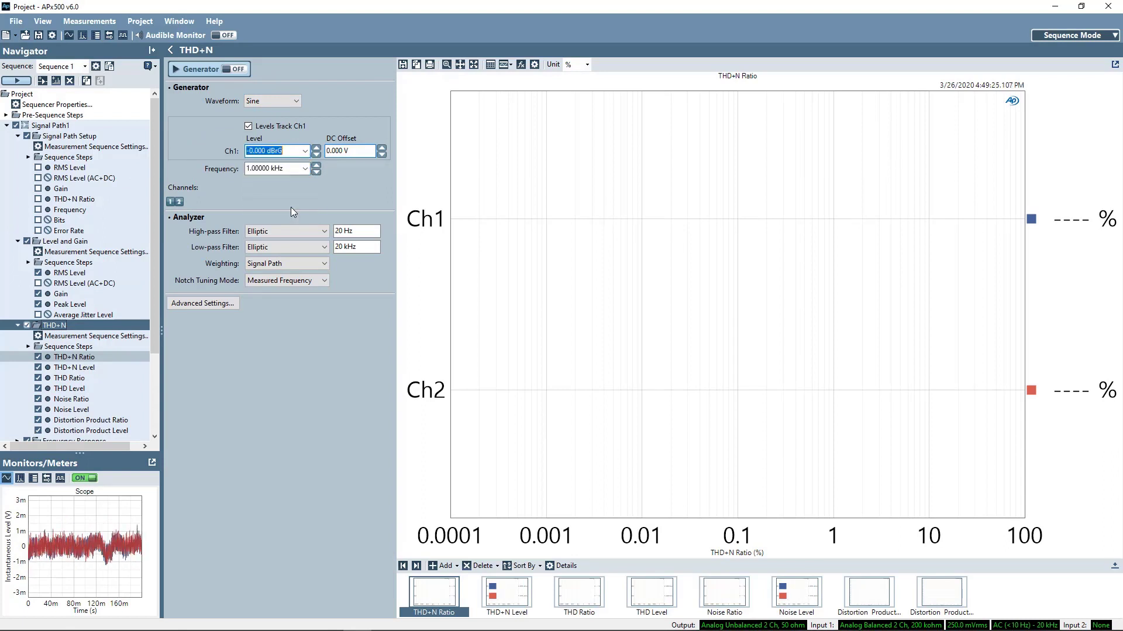
pyautogui.click(200, 66)
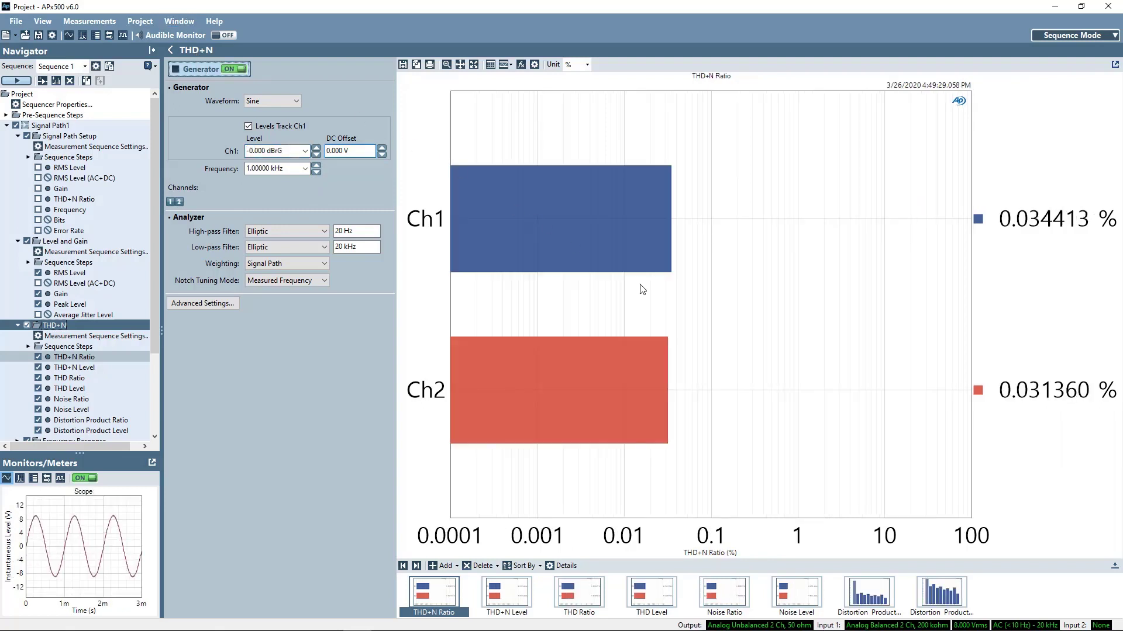
# Step: Draw an upper limit at about 0.045 % and a lower limit at about 0.023 % on the THD+N Ratio graph
pyautogui.rightClick(682, 311)
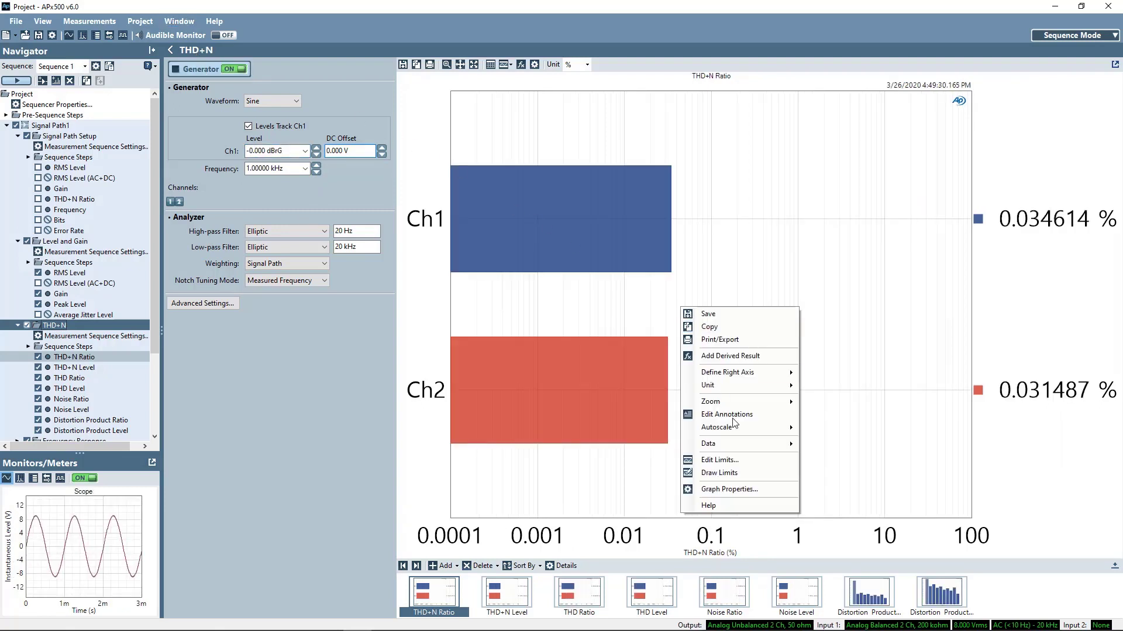
pyautogui.click(741, 471)
pyautogui.click(682, 301)
pyautogui.click(440, 259)
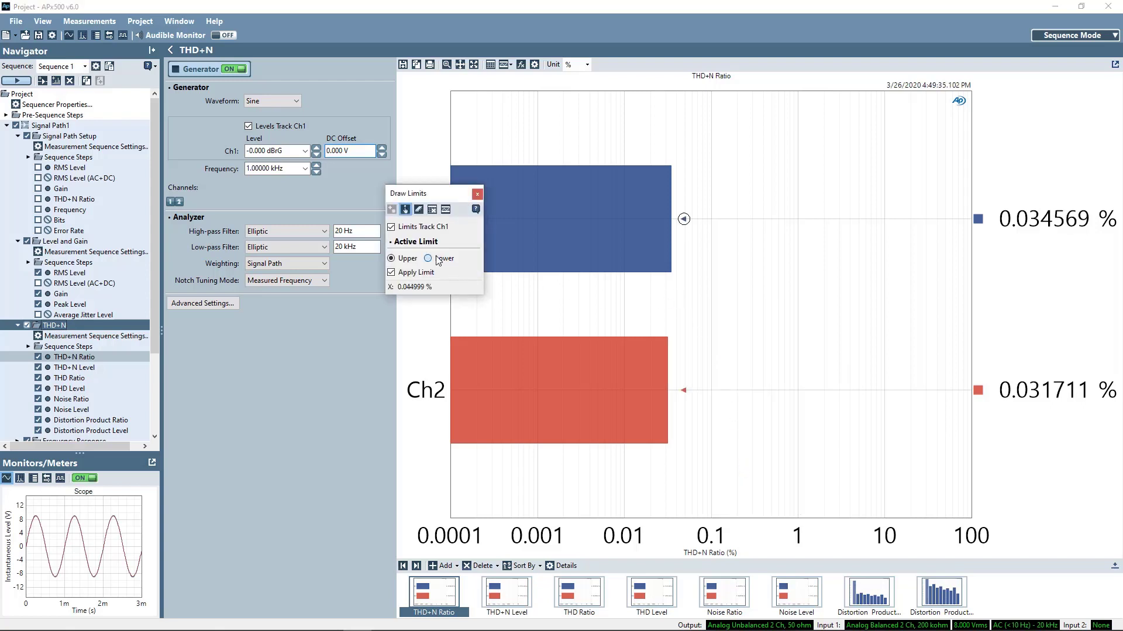
pyautogui.click(654, 309)
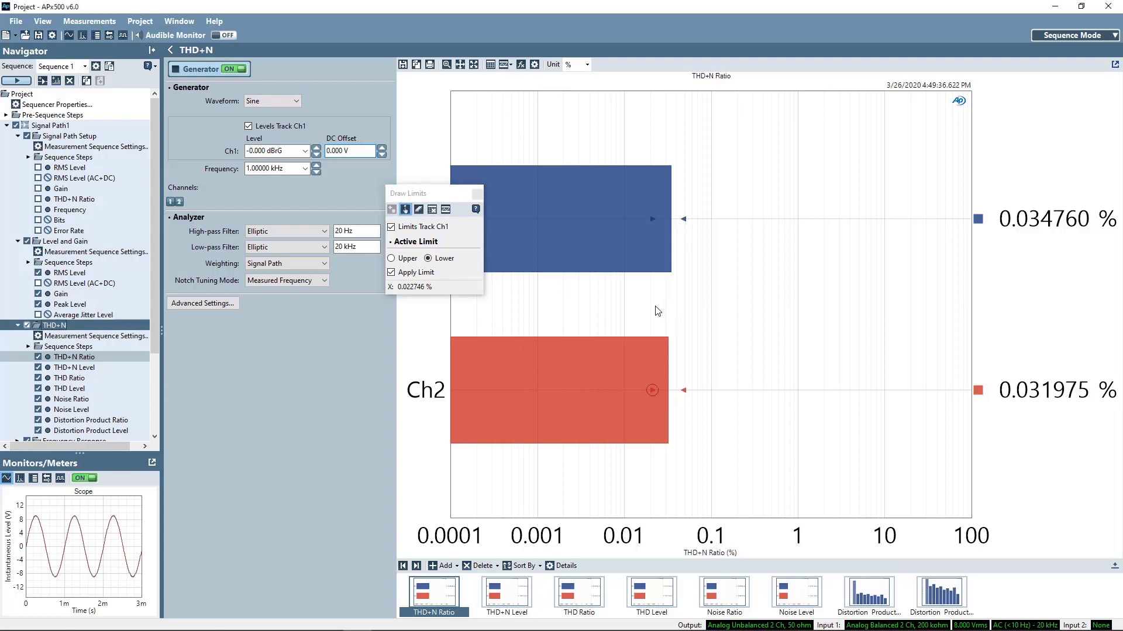
pyautogui.click(478, 194)
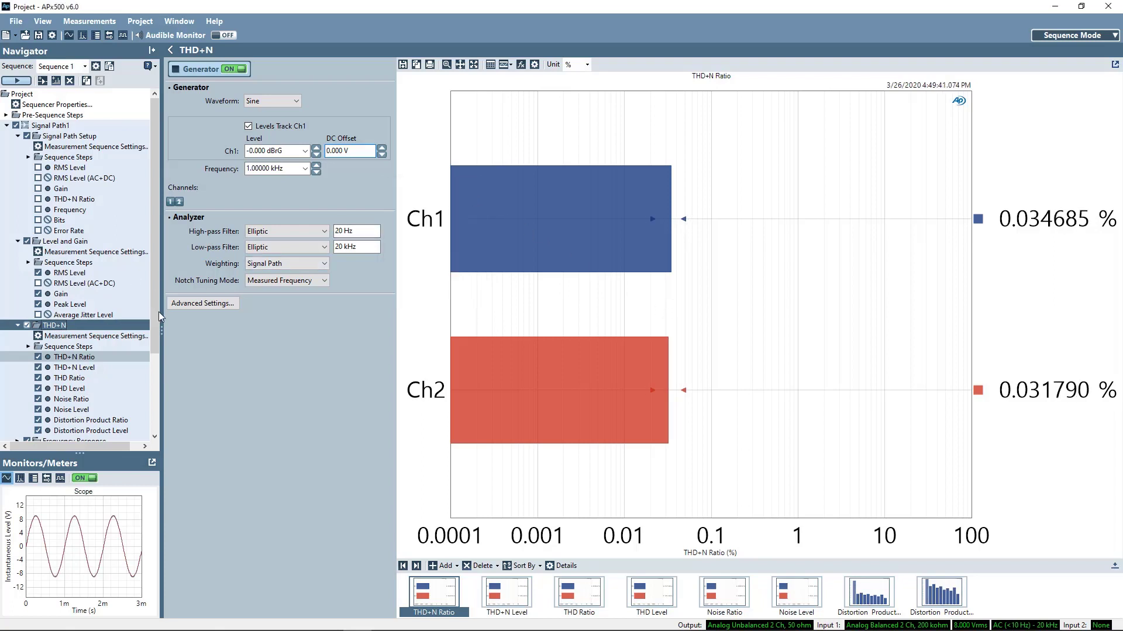
# Step: Open the Frequency Response measurement and clear all data from its RMS Level graph
pyautogui.moveTo(156, 319); pyautogui.dragTo(154, 402)
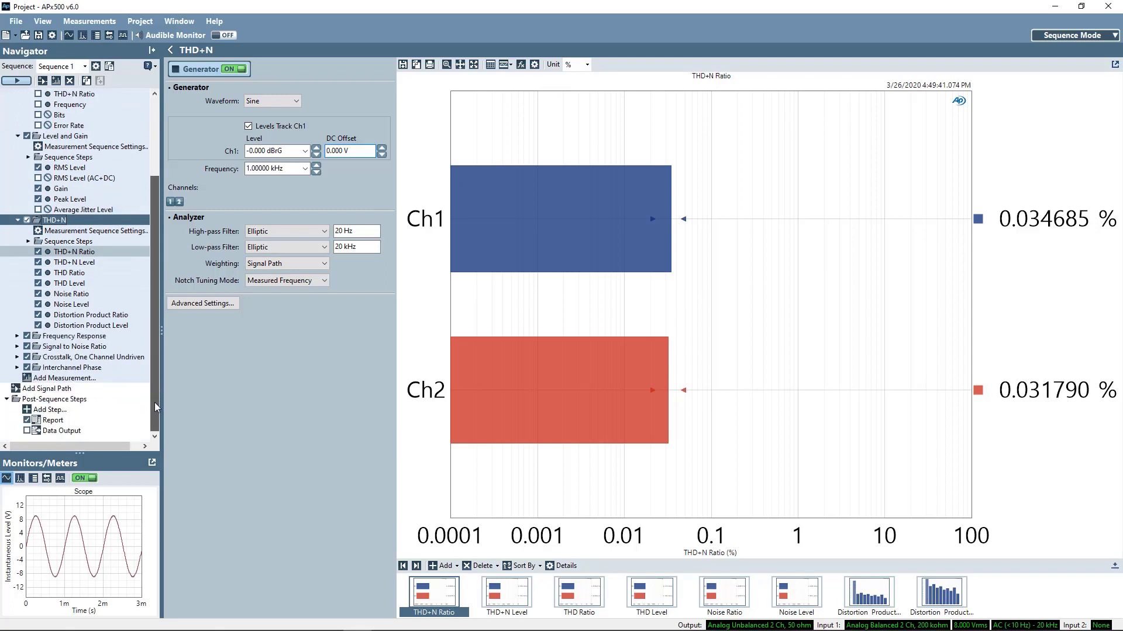
pyautogui.click(63, 336)
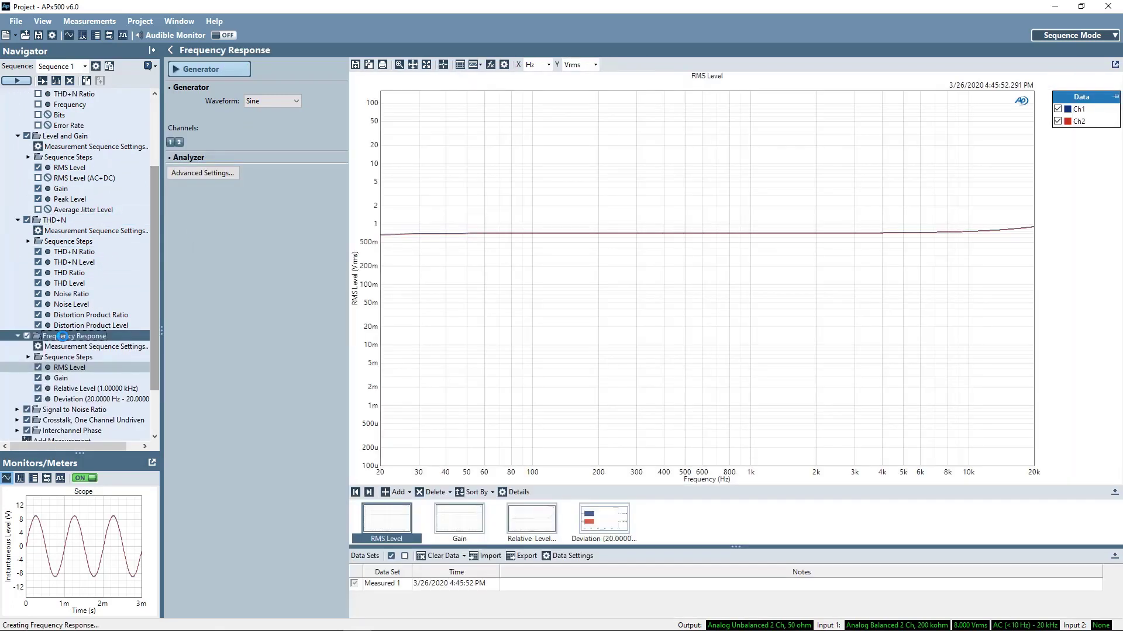
pyautogui.rightClick(489, 341)
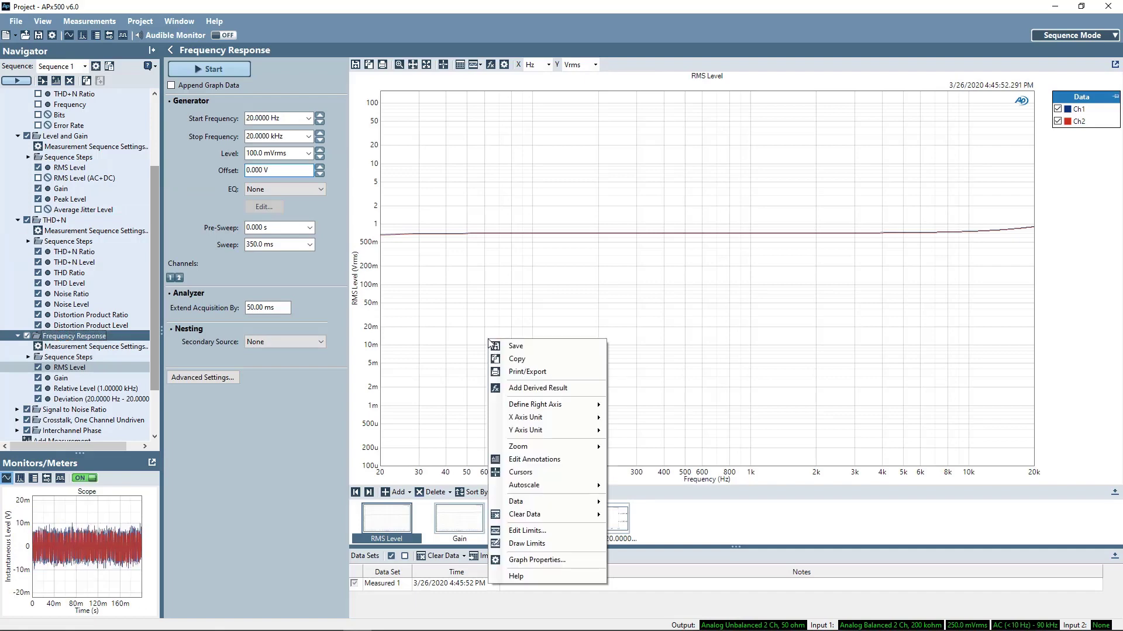
pyautogui.moveTo(540, 513)
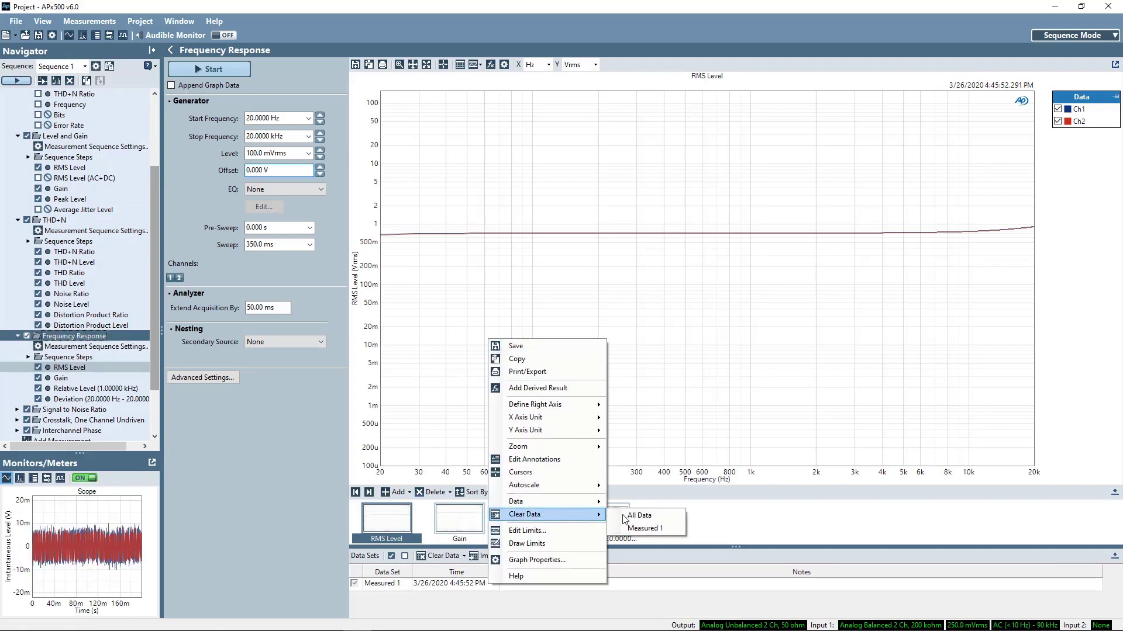
pyautogui.click(636, 518)
pyautogui.click(572, 363)
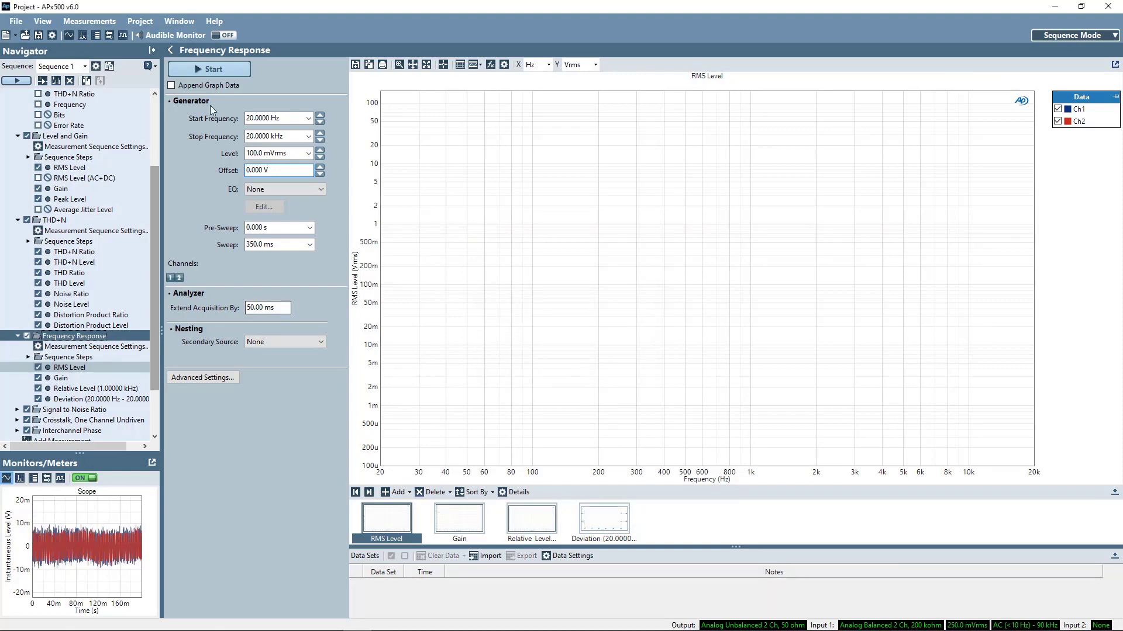
# Step: Set the Frequency Response sweep's generator level to 0 dBrG
pyautogui.click(310, 154)
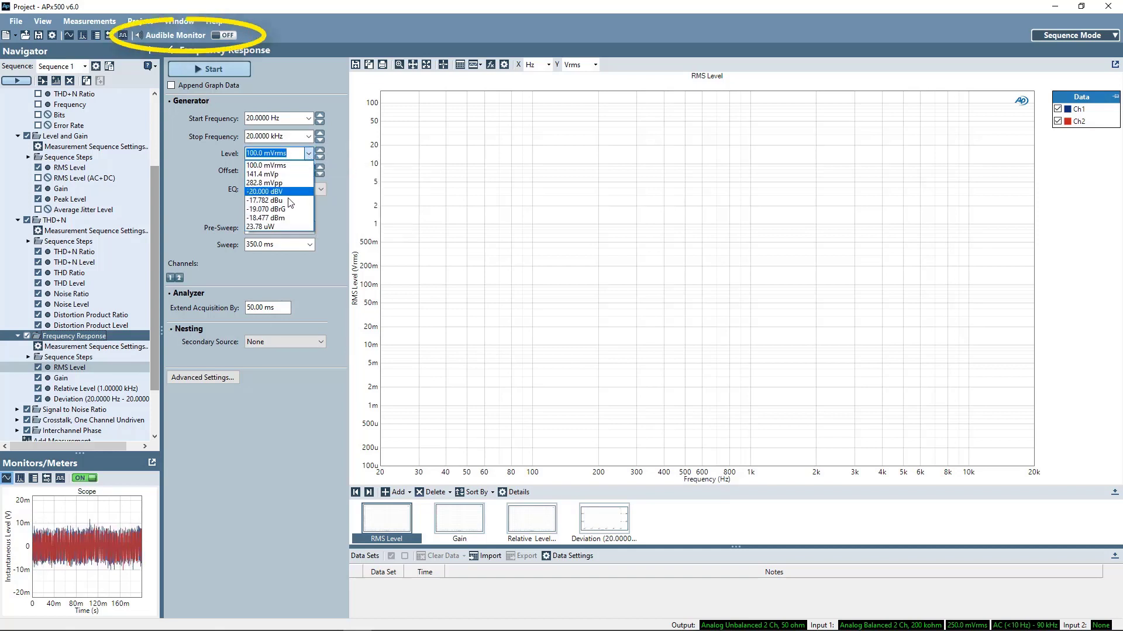
pyautogui.click(290, 210)
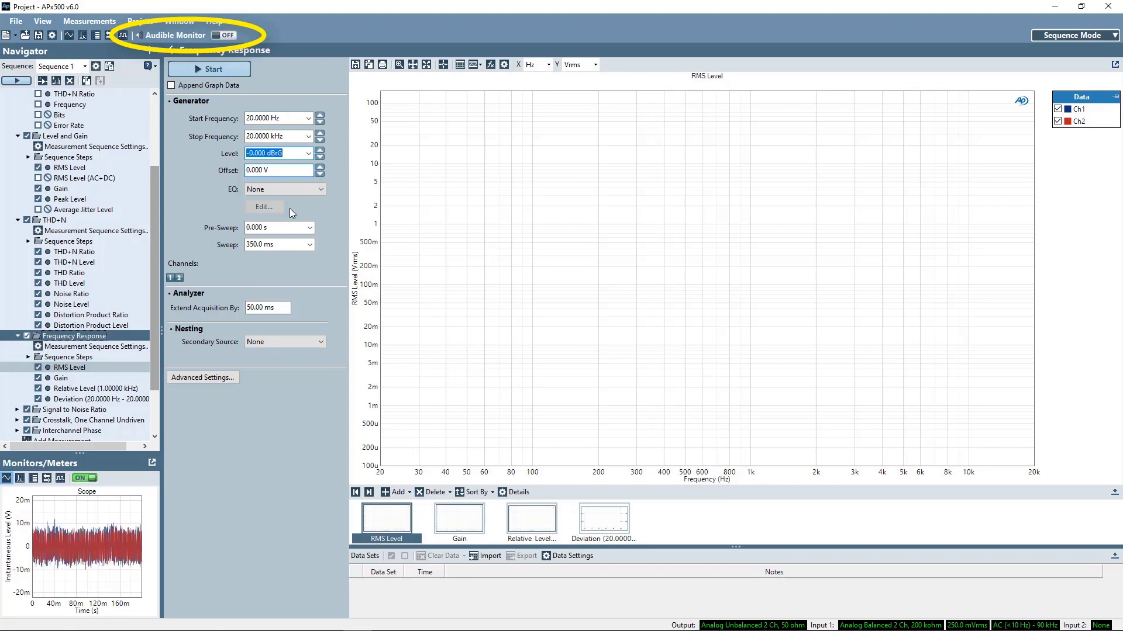
# Step: Run the Frequency Response sweep with the Audible Monitor switched on only for the duration of the measurement
pyautogui.click(231, 34)
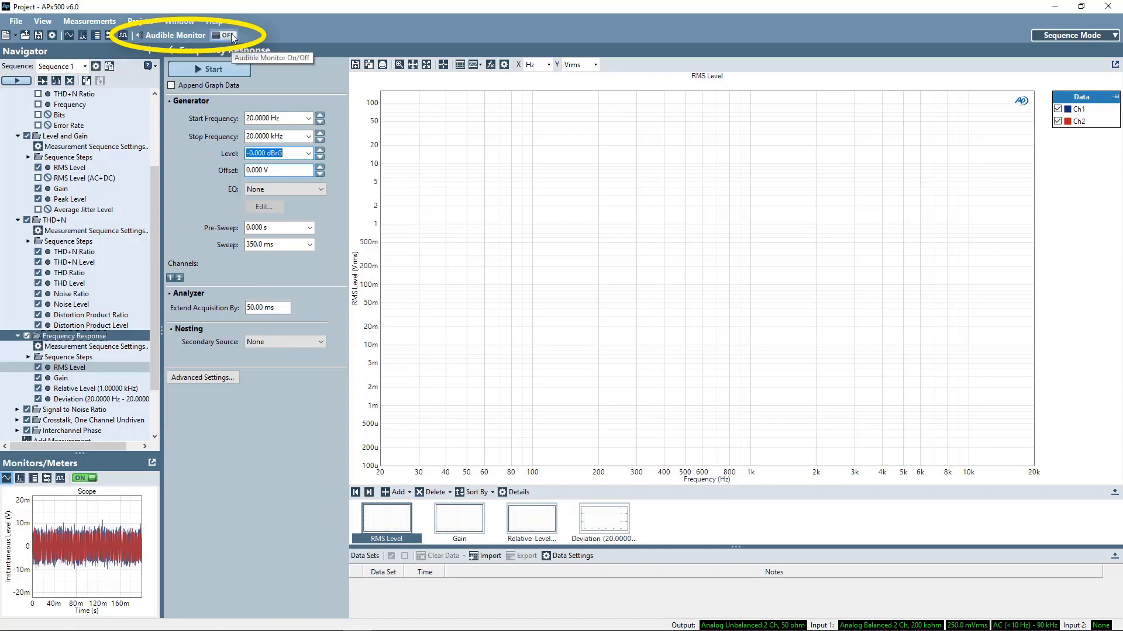
pyautogui.click(220, 67)
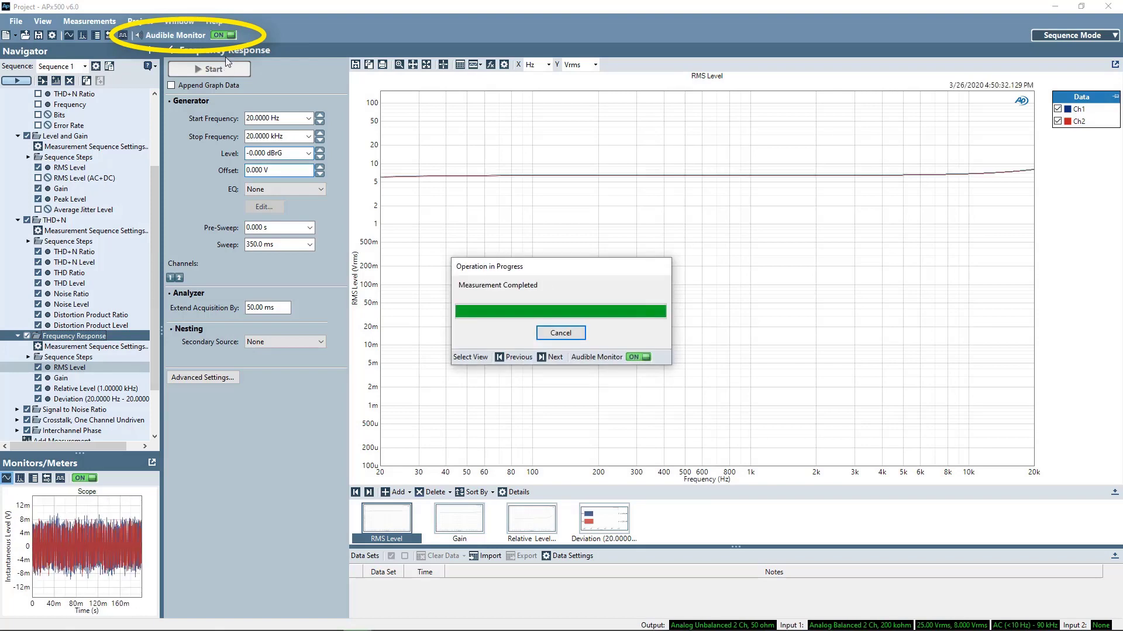
pyautogui.click(224, 35)
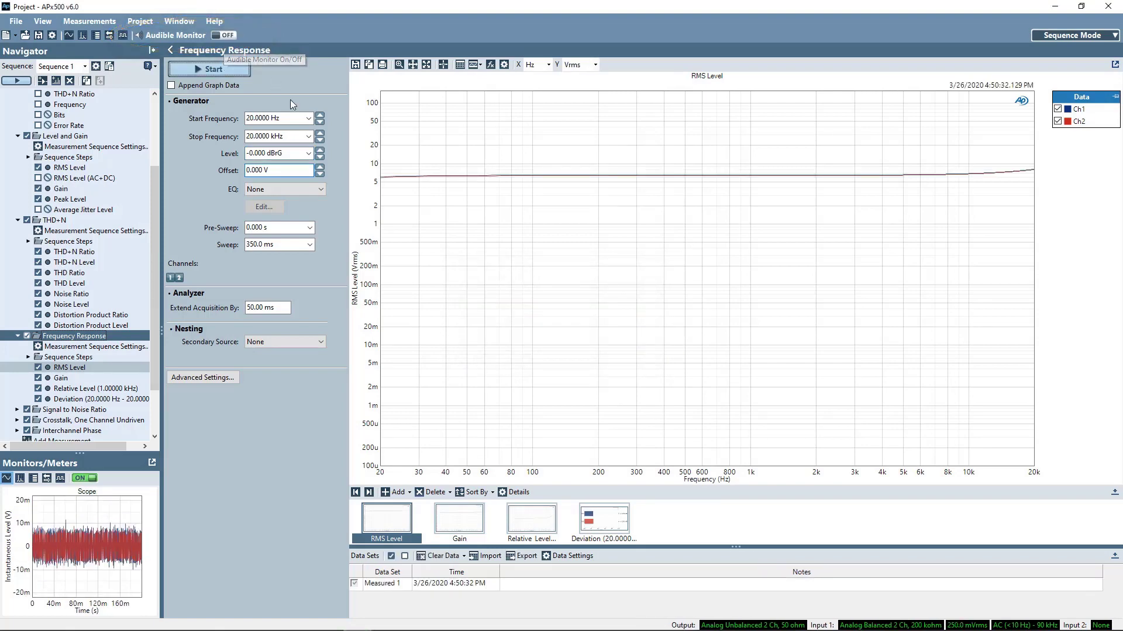
# Step: Set up a limit import for the RMS Level graph from the Measured 1 data with 30 points, applied to upper and lower
pyautogui.rightClick(598, 257)
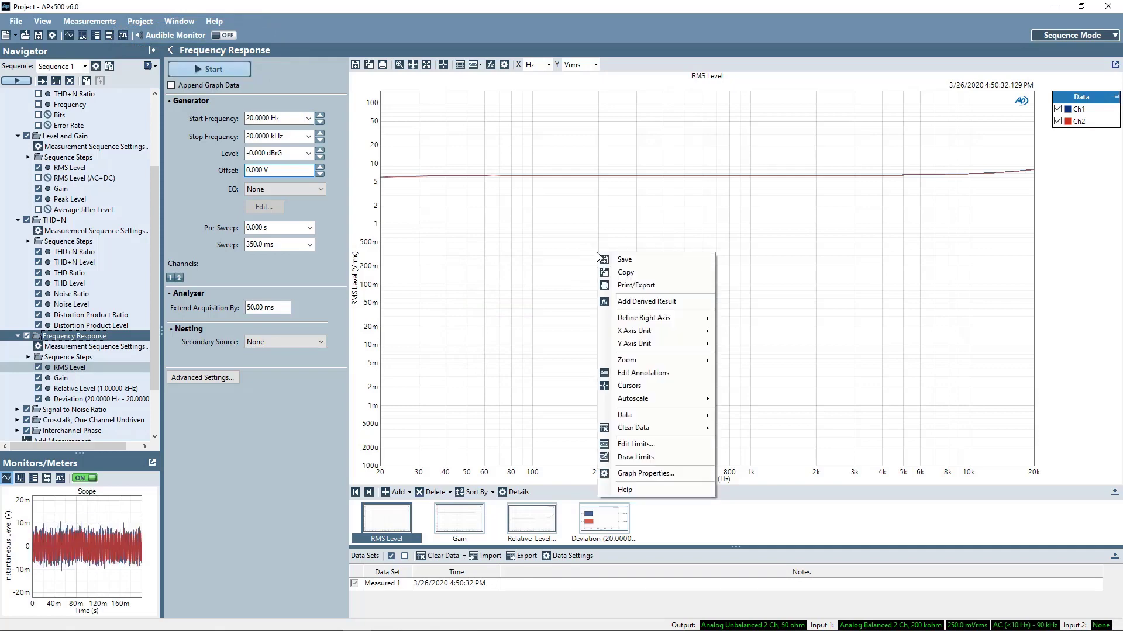
pyautogui.click(658, 445)
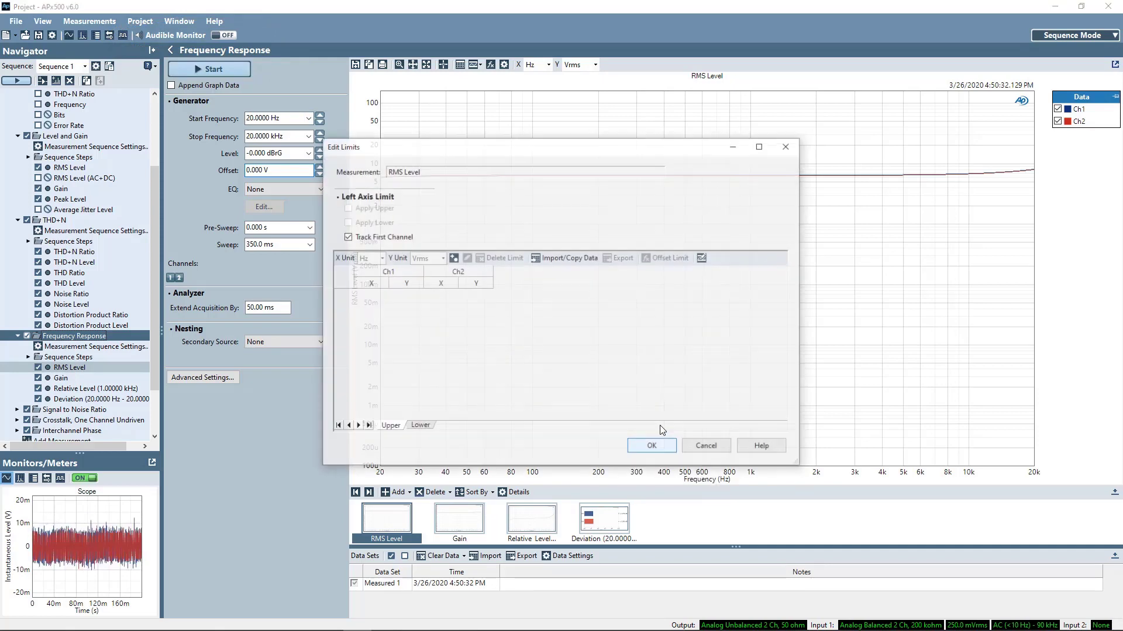
pyautogui.click(573, 258)
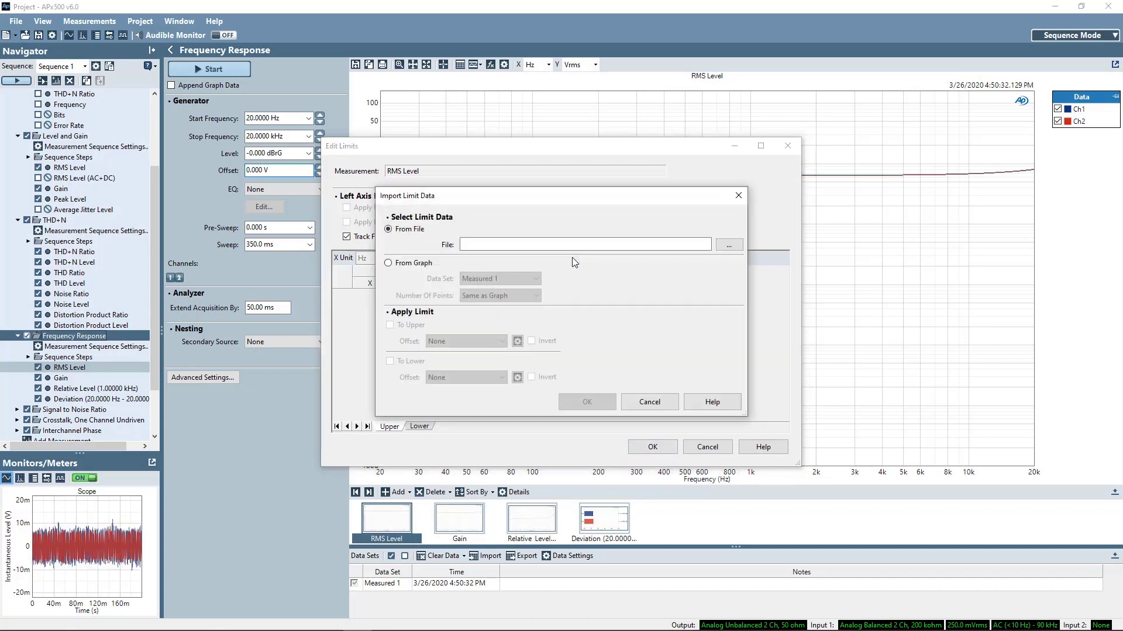
pyautogui.click(405, 263)
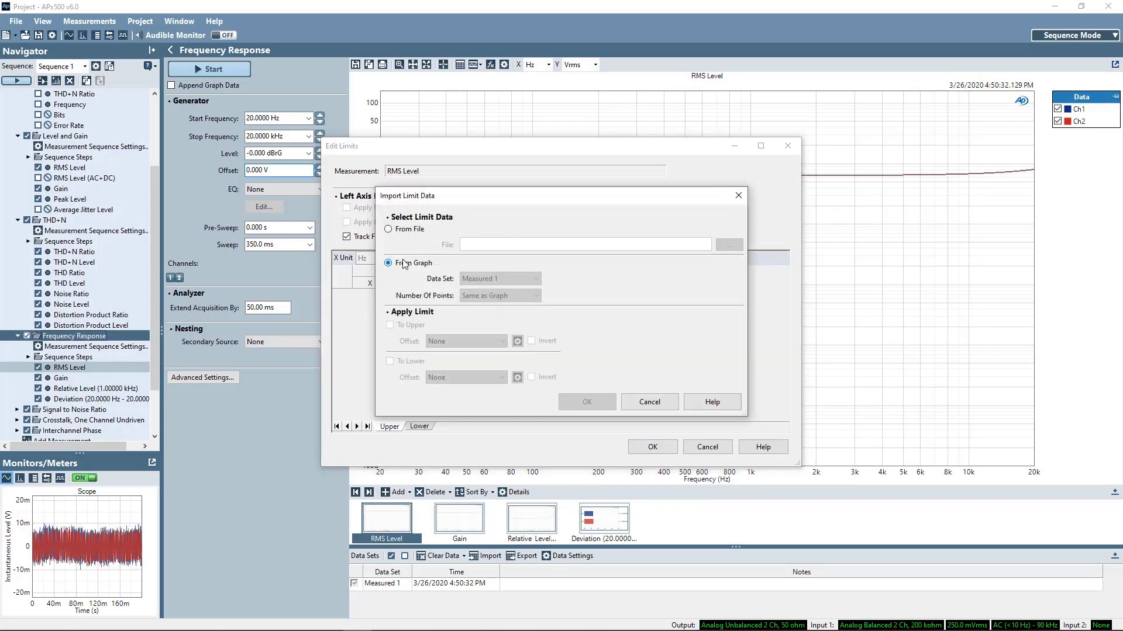
pyautogui.click(524, 295)
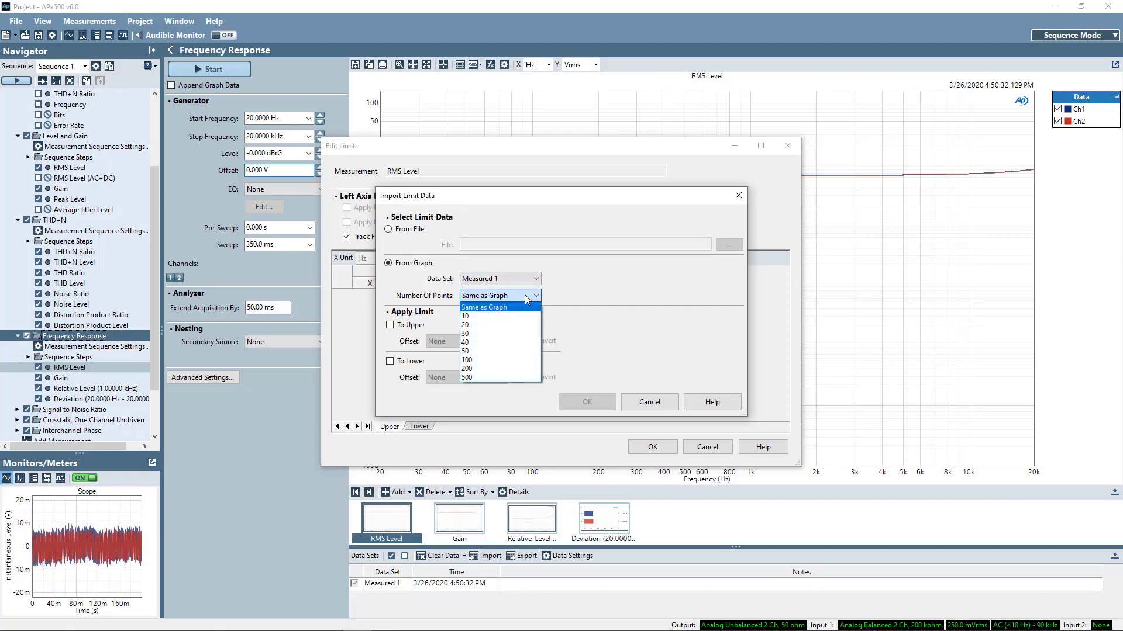
pyautogui.click(511, 334)
pyautogui.click(390, 325)
pyautogui.click(390, 361)
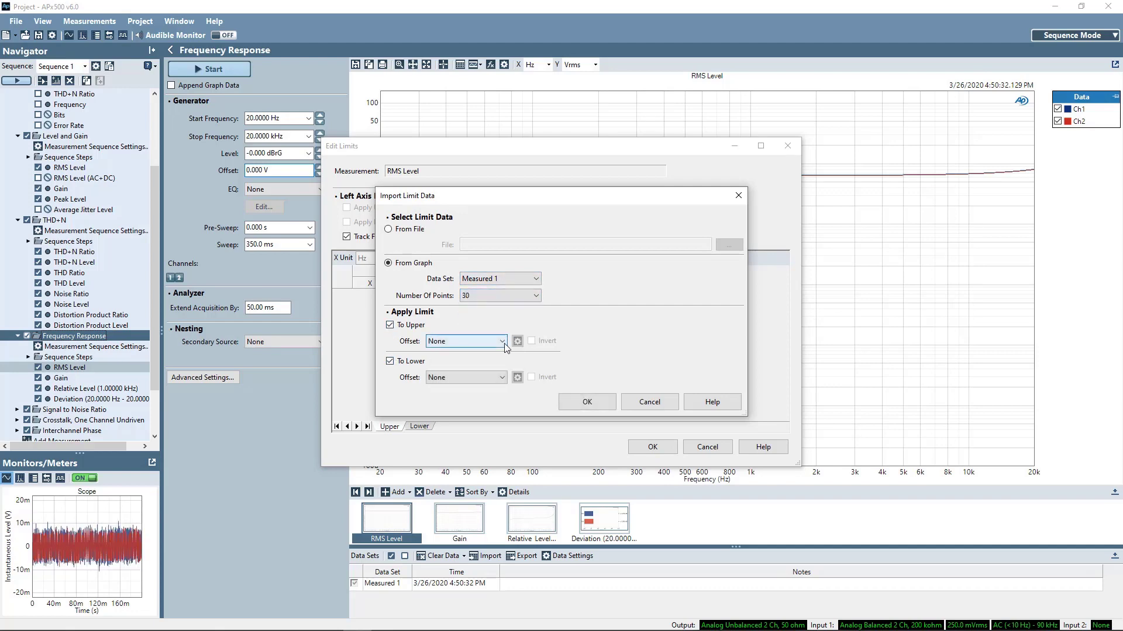
# Step: Create an offset curve for the upper limit with a gain of 1 dB at both 20 Hz and 20 kHz
pyautogui.click(503, 341)
pyautogui.click(451, 366)
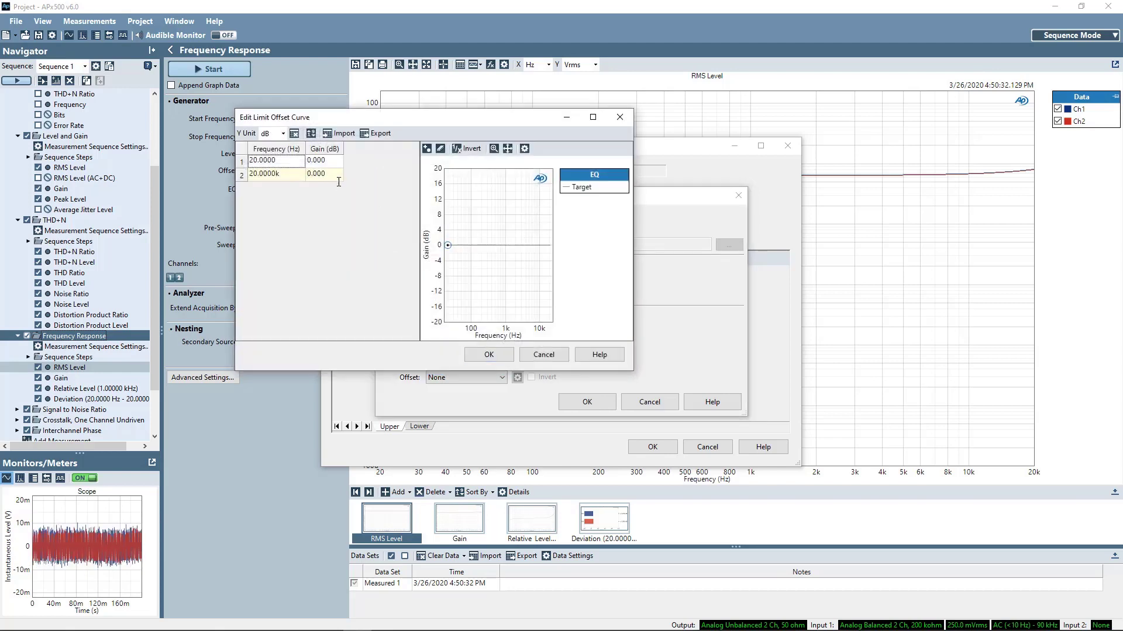
pyautogui.write('1')
pyautogui.press('Return')
pyautogui.write('1')
pyautogui.press('Return')
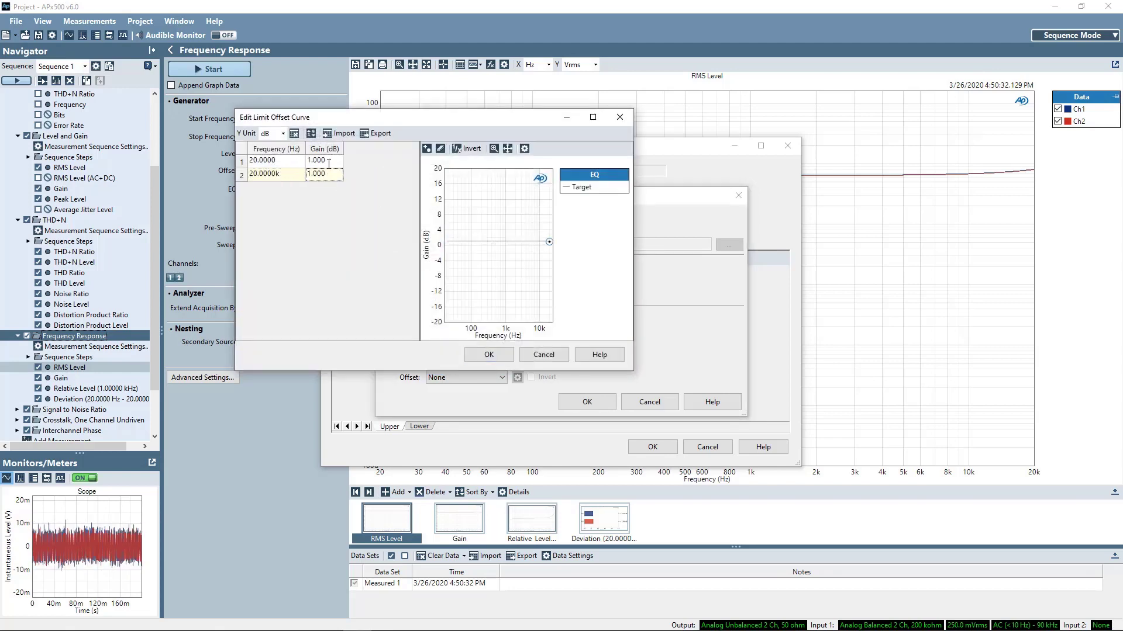
pyautogui.click(489, 355)
pyautogui.click(566, 331)
# Step: Create a lower-limit offset curve of -1 dB at 20 Hz and 20 kHz, and apply the imported limits to the RMS Level graph
pyautogui.click(501, 377)
pyautogui.click(468, 404)
pyautogui.write('-1')
pyautogui.press('Return')
pyautogui.write('-1')
pyautogui.press('Return')
pyautogui.click(488, 355)
pyautogui.press('Return')
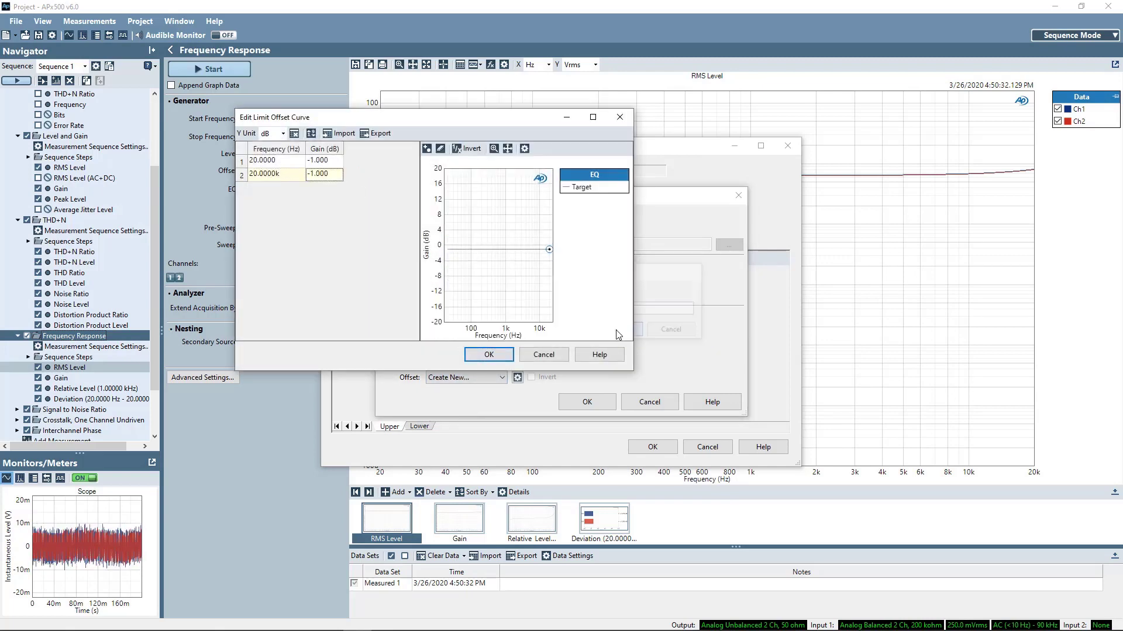
pyautogui.click(587, 402)
pyautogui.click(652, 447)
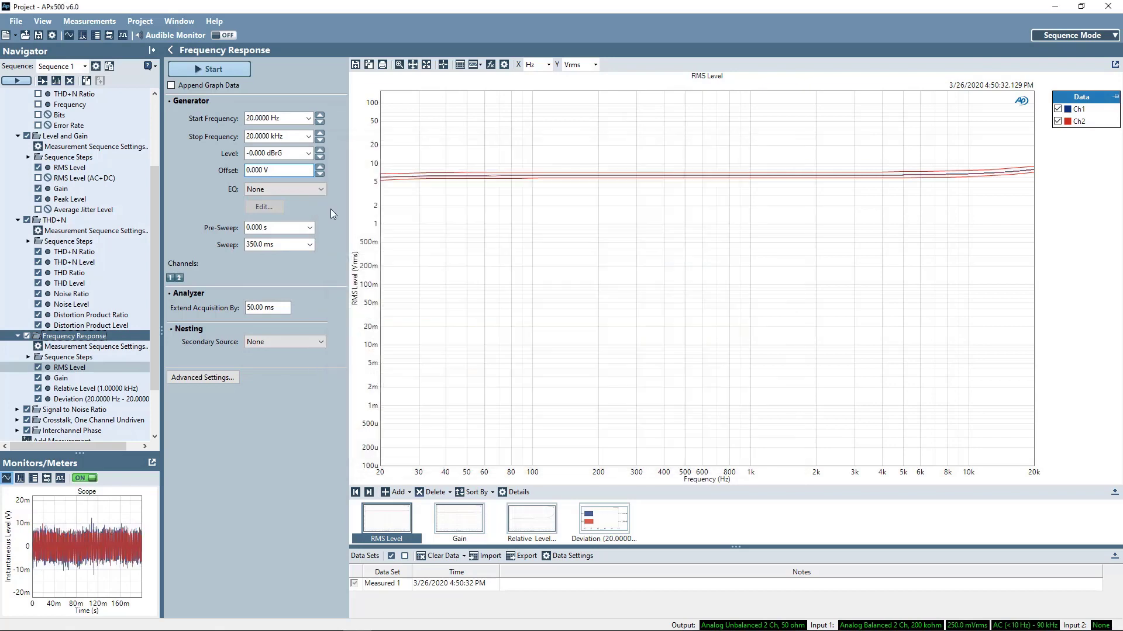
# Step: Set the sweep's generator level to -3 dBrG and rerun the Frequency Response measurement with its data appended to the graph
pyautogui.click(301, 153)
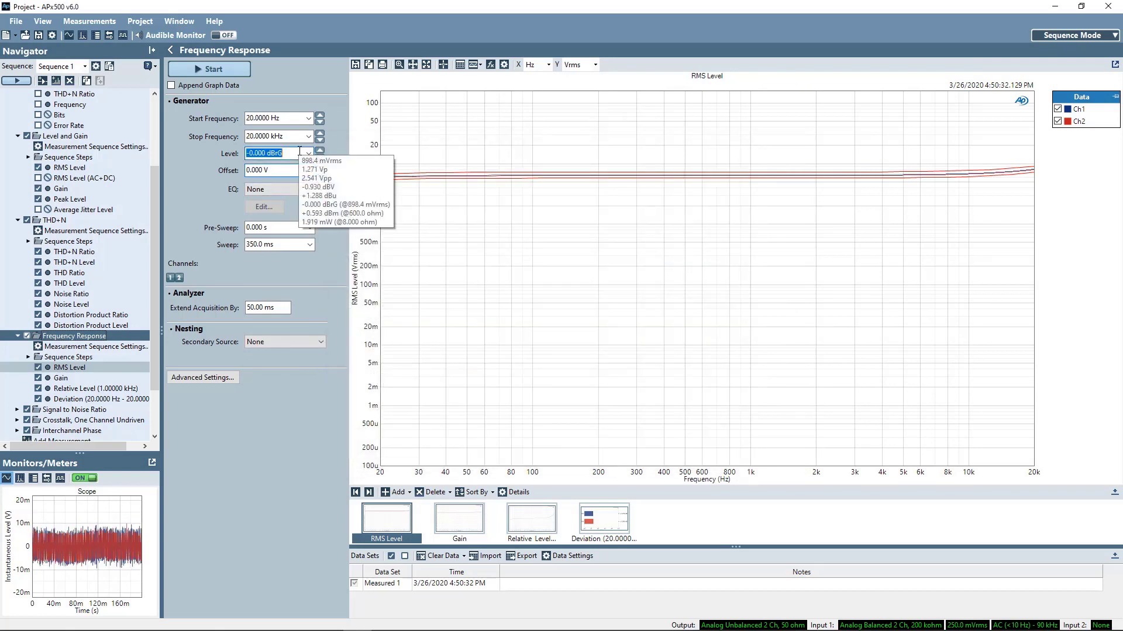
pyautogui.write('-3')
pyautogui.press('Return')
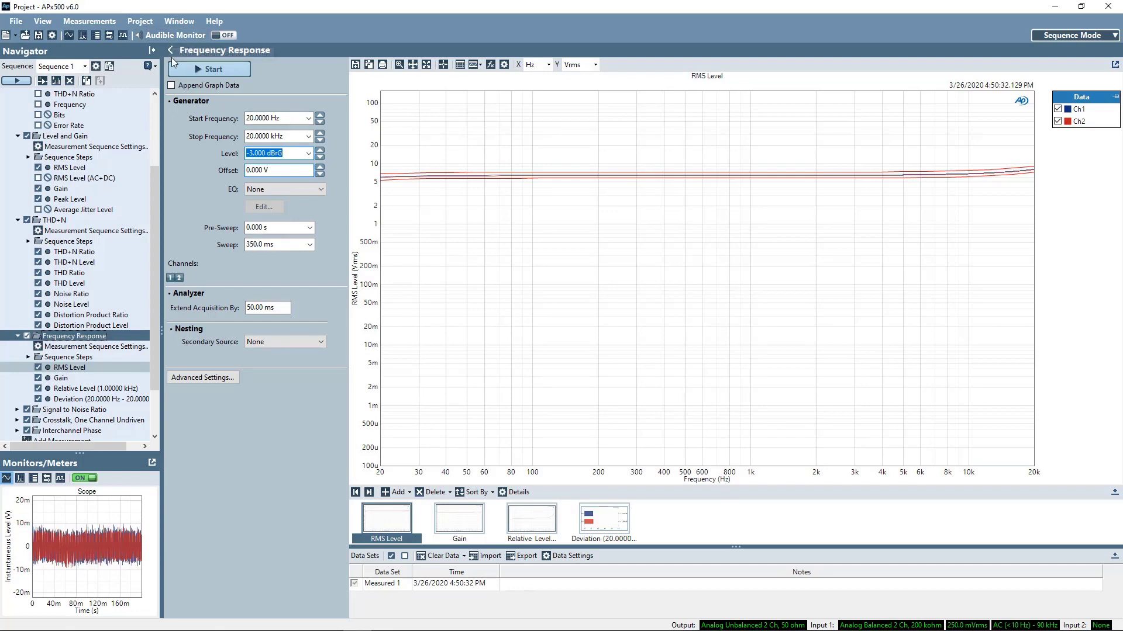
pyautogui.click(171, 86)
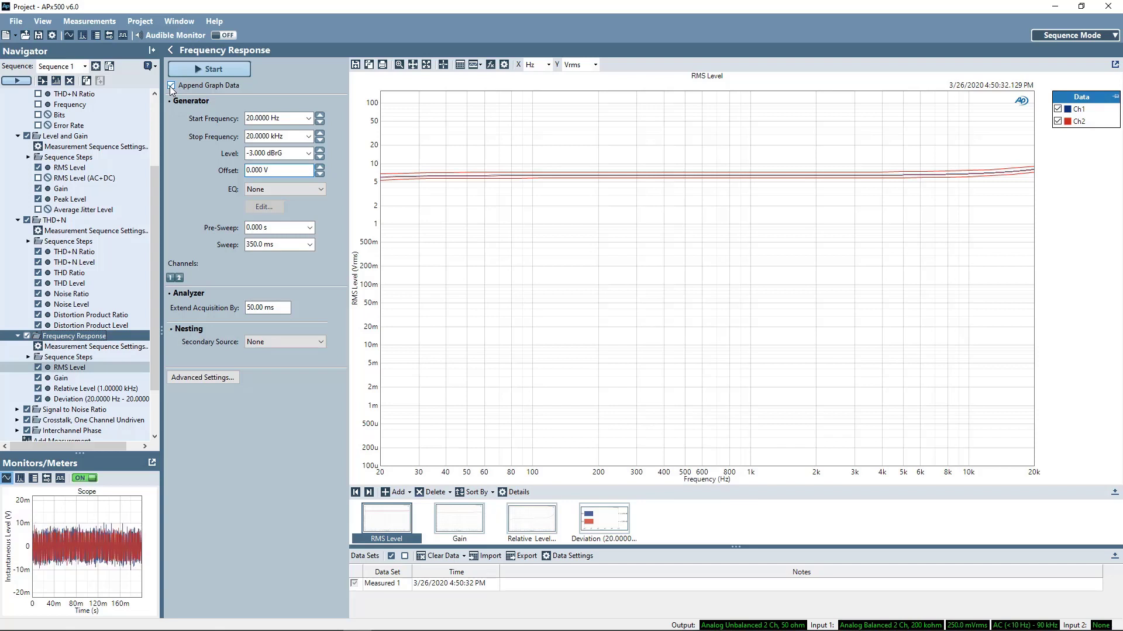
pyautogui.click(238, 68)
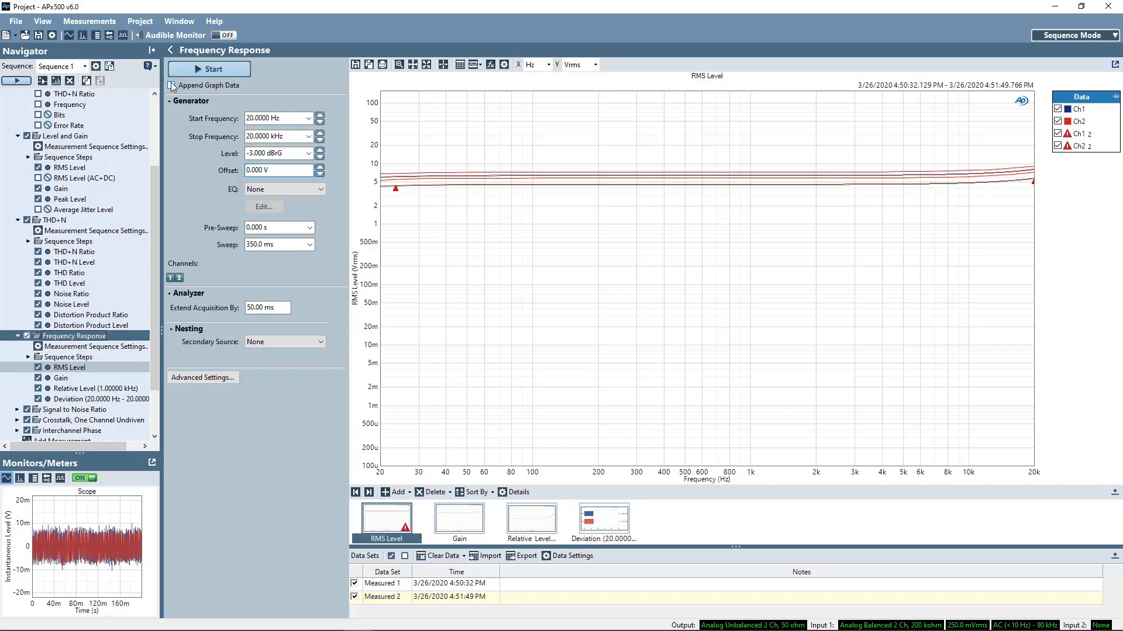
# Step: Clear all measured data from the Frequency Response RMS Level graph
pyautogui.rightClick(542, 322)
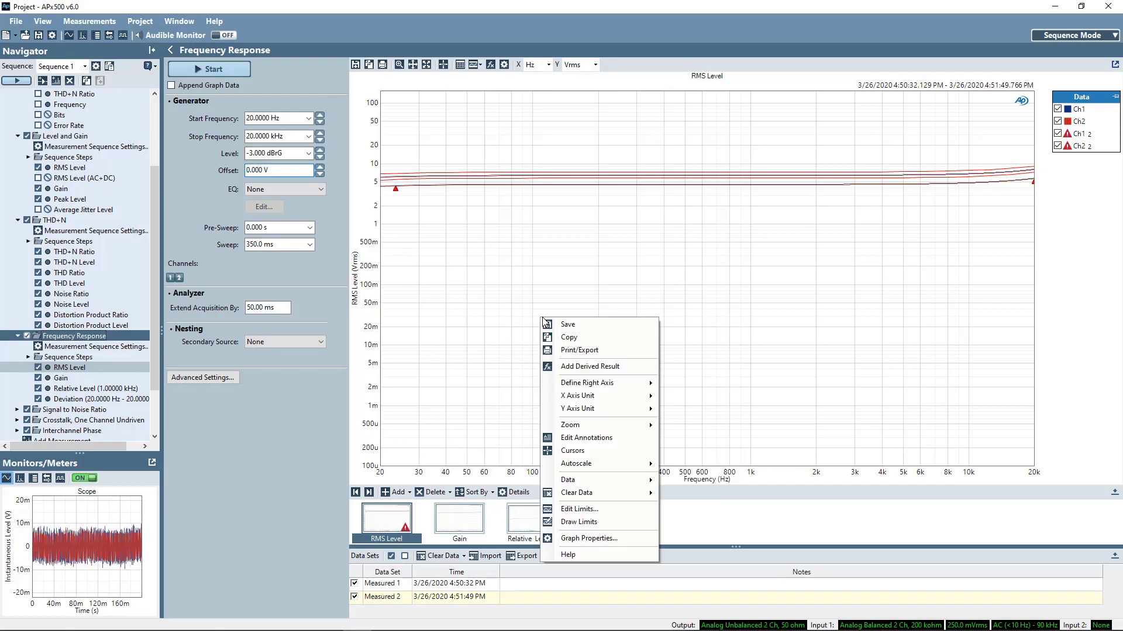
pyautogui.moveTo(612, 491)
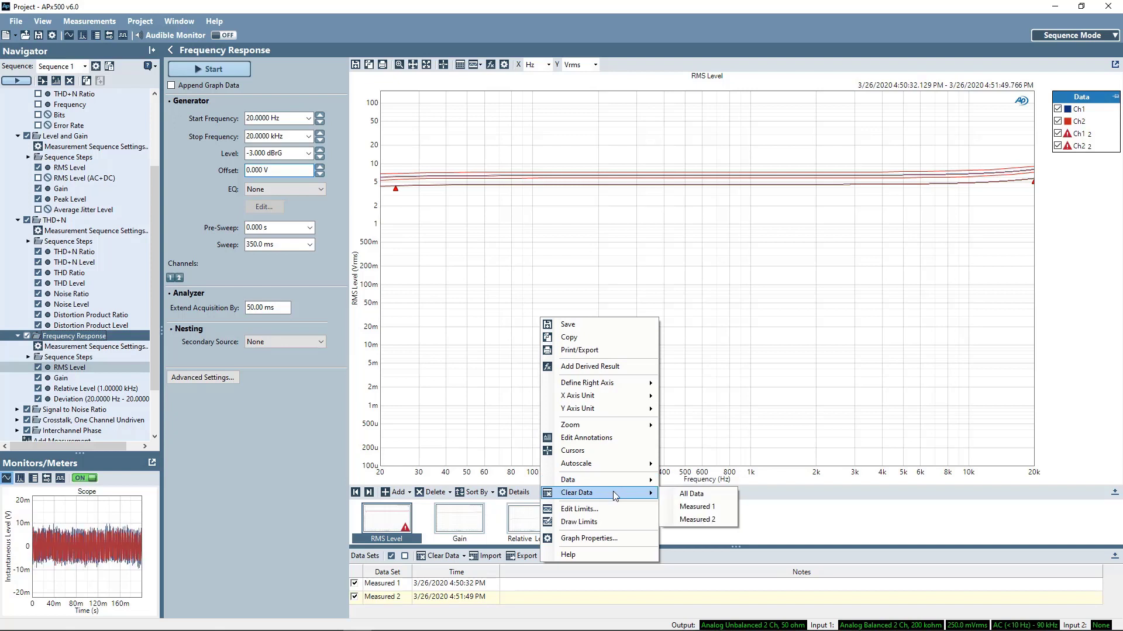
pyautogui.click(690, 495)
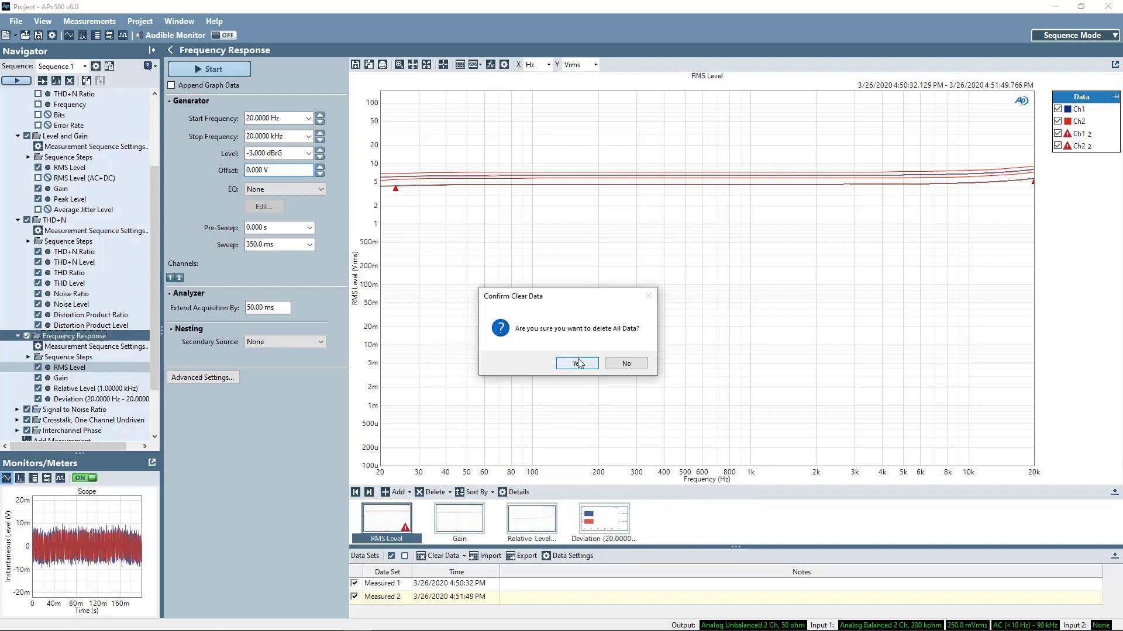
pyautogui.click(577, 363)
# Step: Set the Signal to Noise Ratio measurement's generator level to 0 dBrG and run the measurement
pyautogui.click(87, 411)
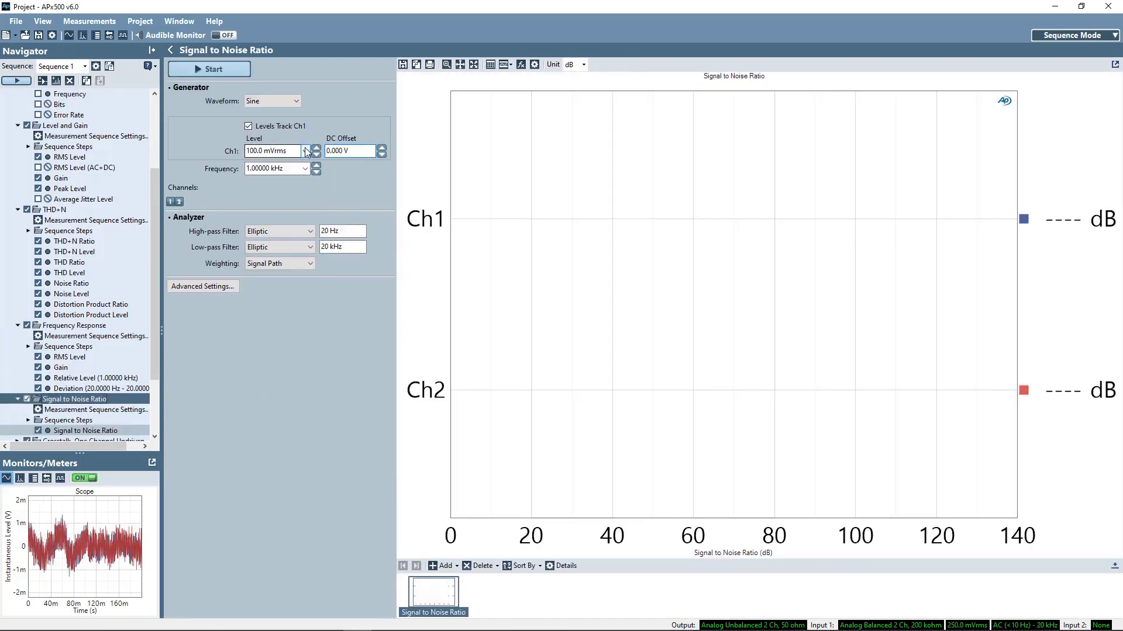
pyautogui.click(304, 150)
pyautogui.click(290, 202)
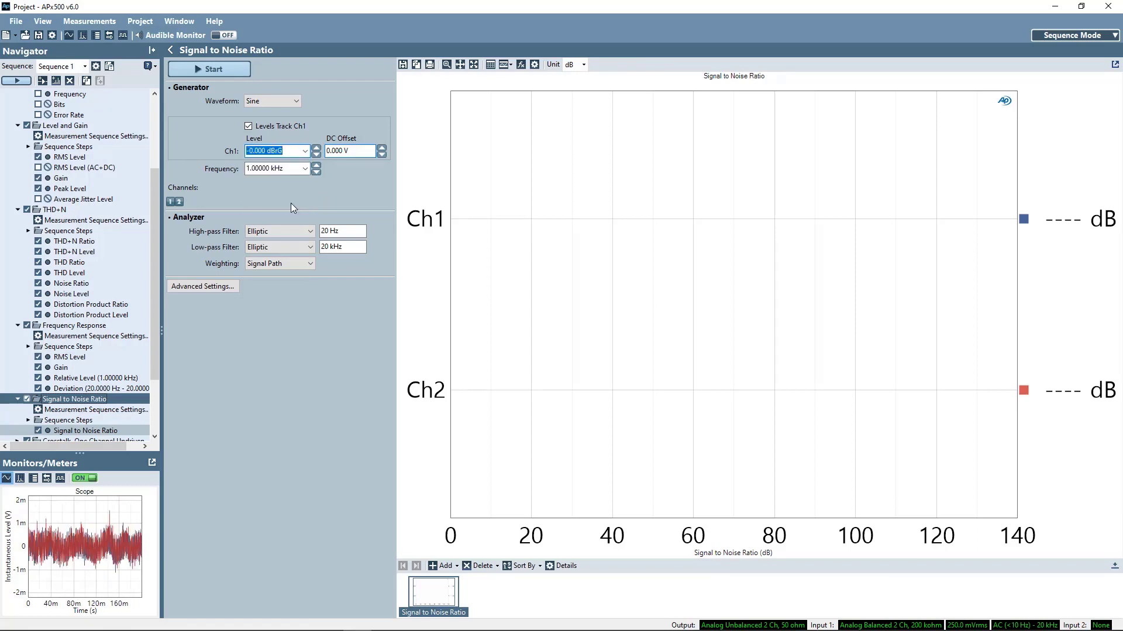
pyautogui.click(220, 68)
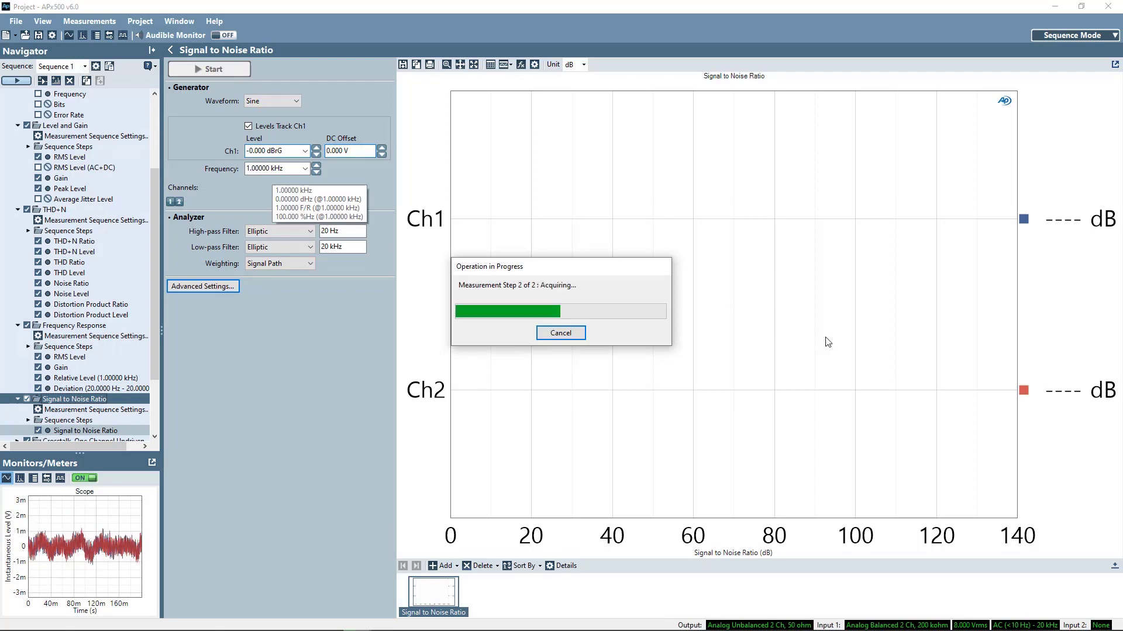
# Step: Draw an upper limit at about 91 dB and a lower limit at about 84 dB on the Signal to Noise Ratio graph
pyautogui.rightClick(807, 314)
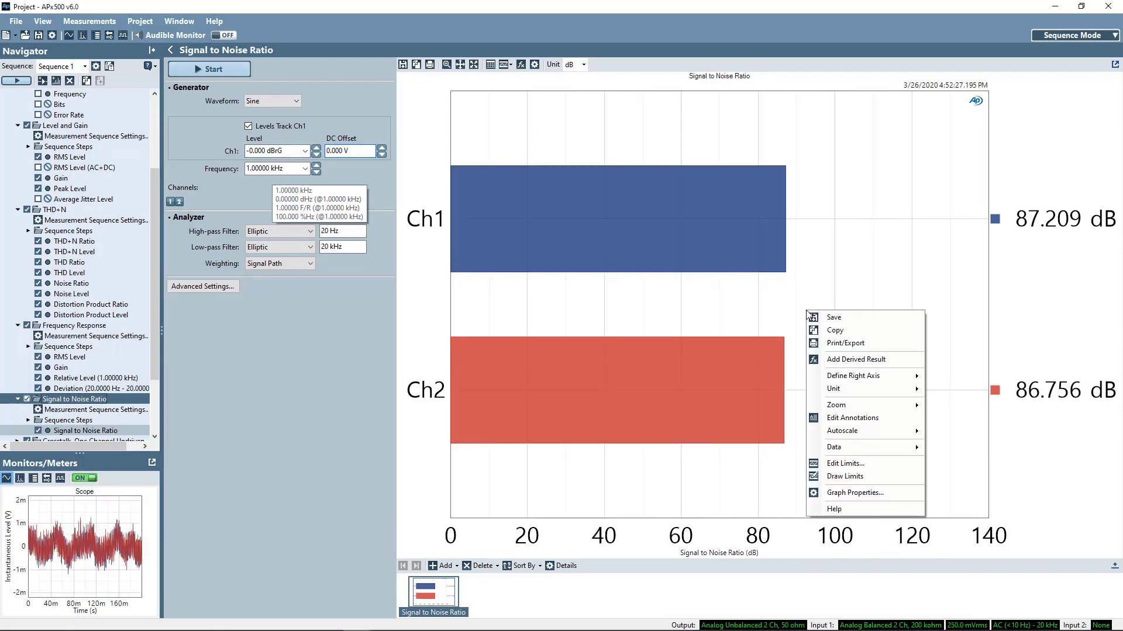
pyautogui.click(842, 477)
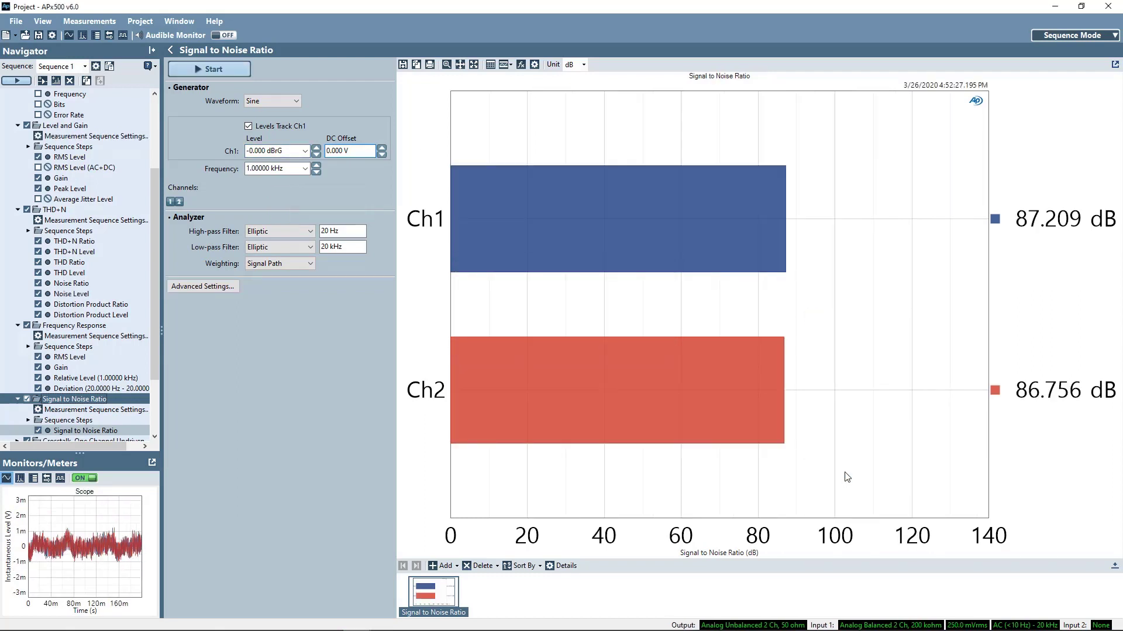
pyautogui.click(801, 296)
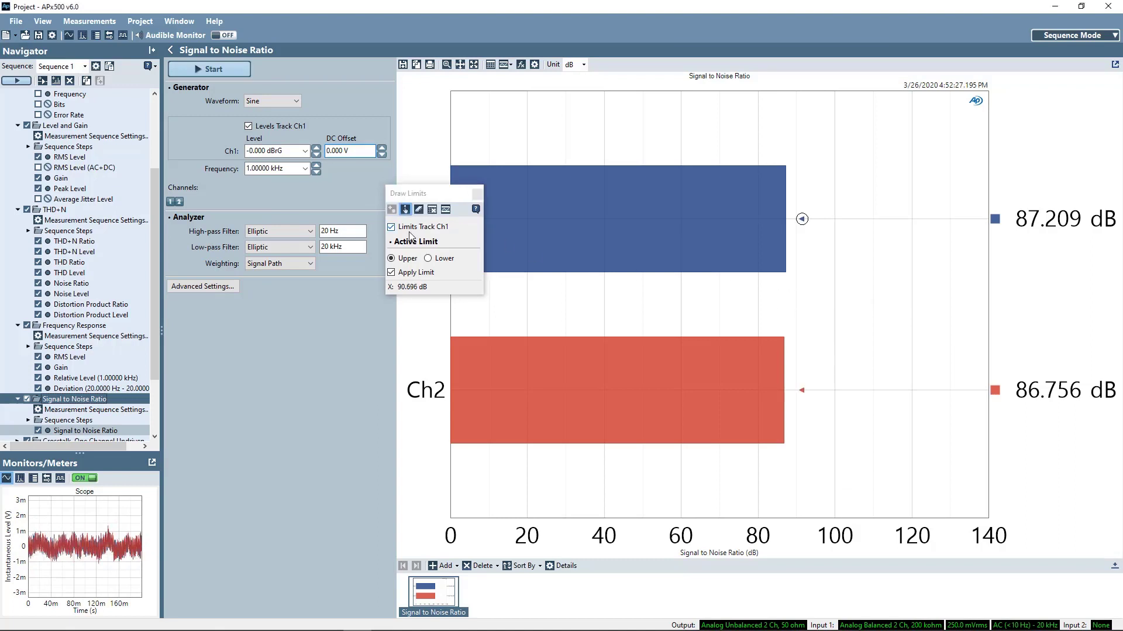
pyautogui.click(428, 259)
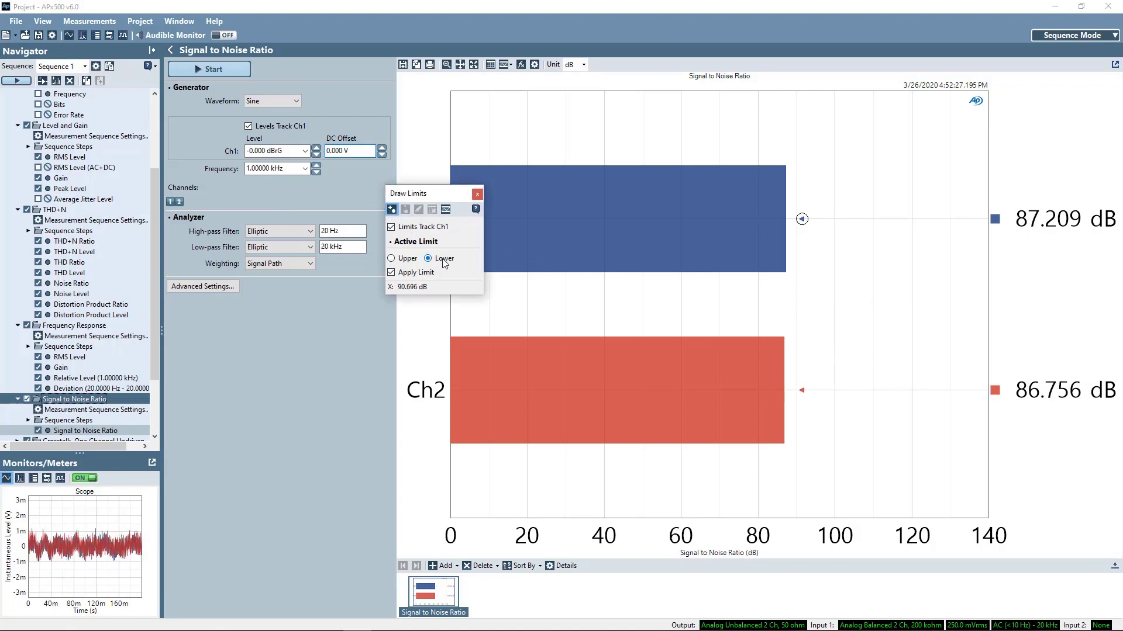
pyautogui.click(775, 312)
pyautogui.click(477, 195)
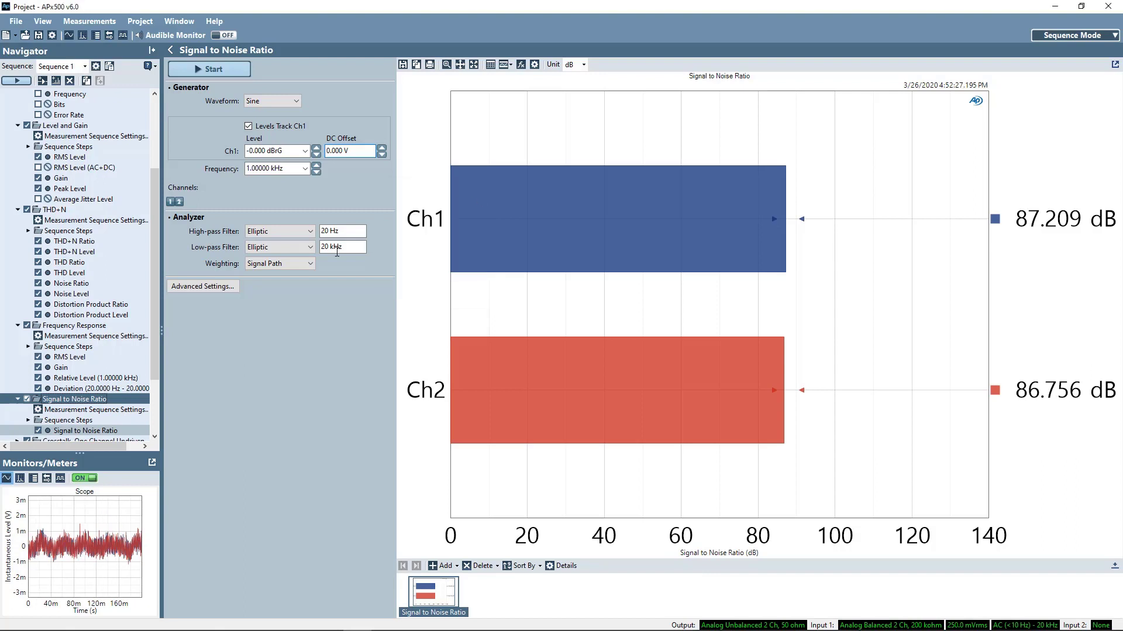
# Step: Set the Crosstalk, One Channel Undriven measurement's generator level to 0 dBrG and run the measurement
pyautogui.moveTo(153, 353); pyautogui.dragTo(156, 409)
pyautogui.click(93, 357)
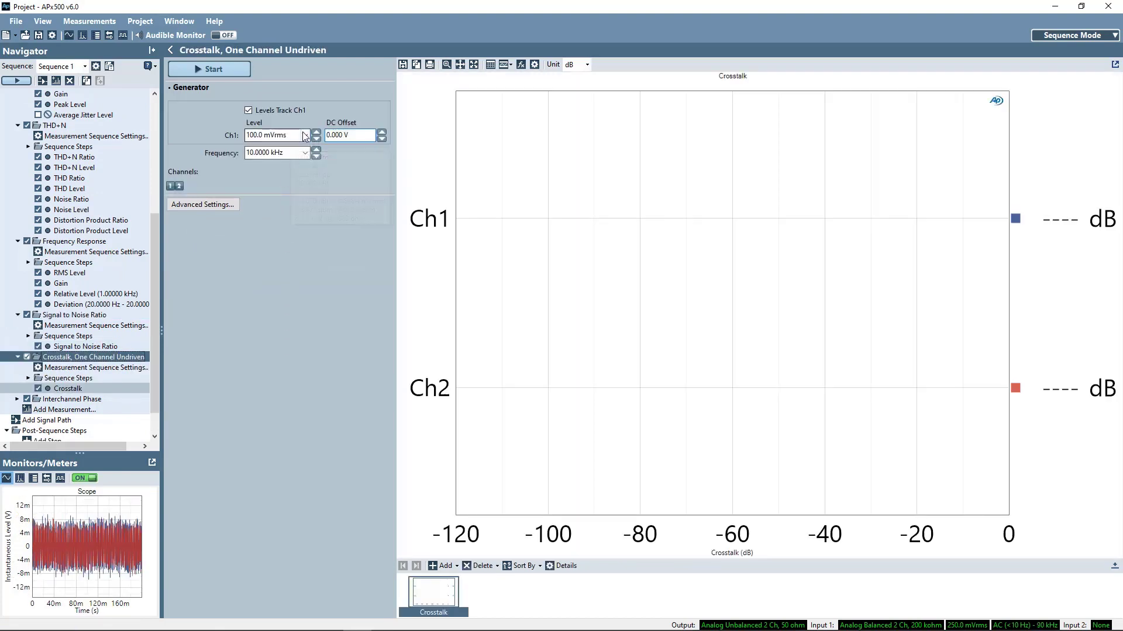
pyautogui.click(304, 136)
pyautogui.click(291, 191)
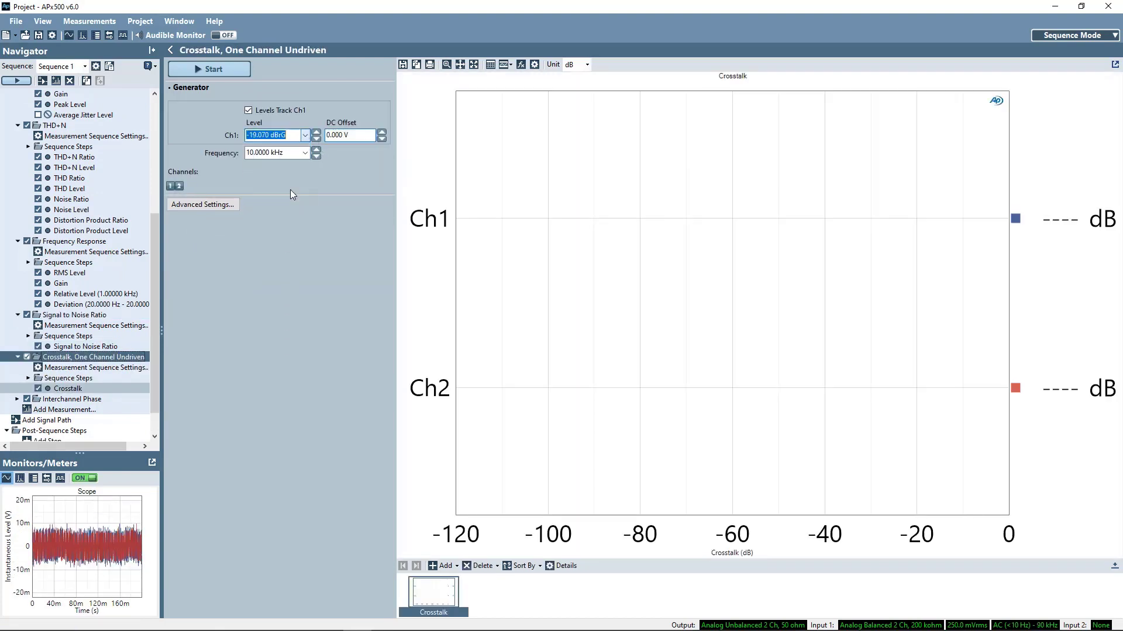
pyautogui.write('0')
pyautogui.press('Return')
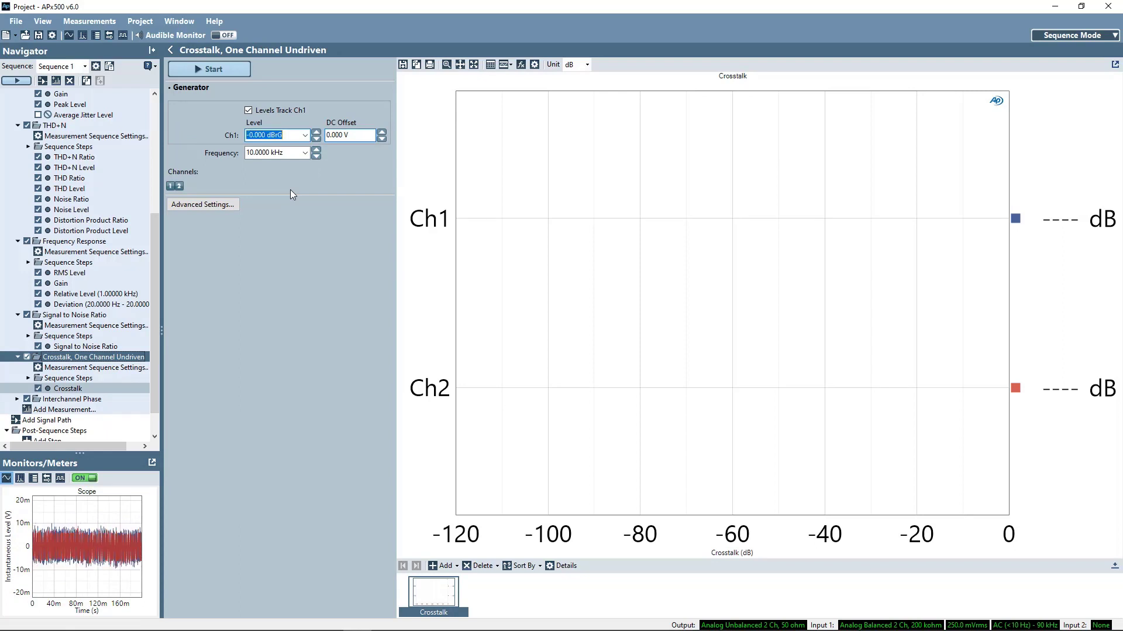
pyautogui.click(214, 67)
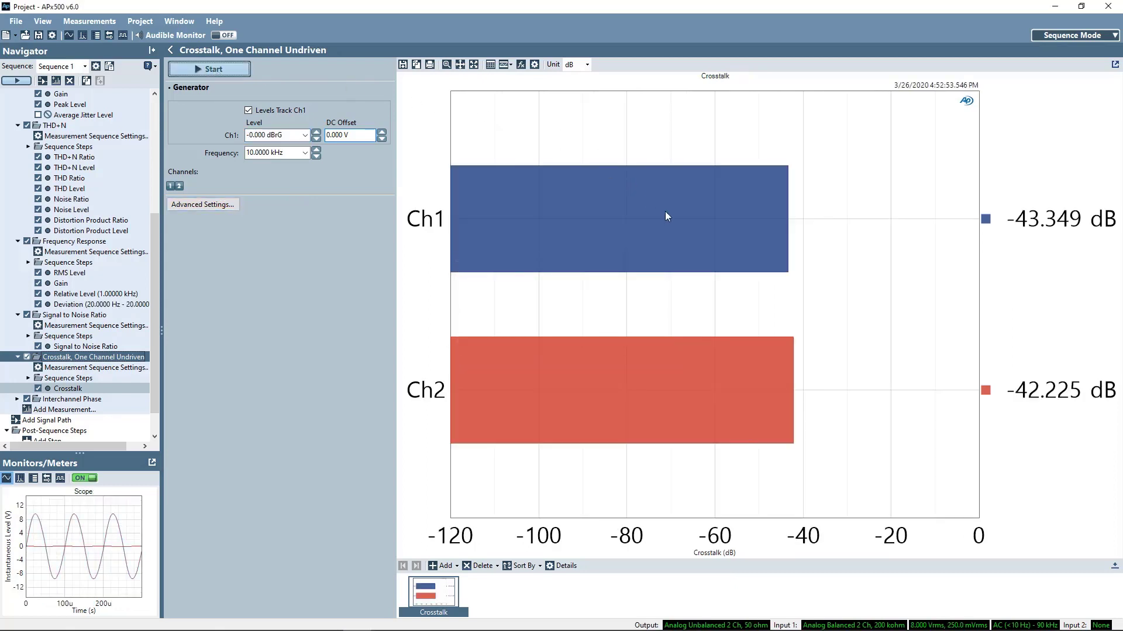
# Step: Draw an upper limit at about -40 dB and a lower limit at about -48 dB on the Crosstalk graph
pyautogui.rightClick(785, 302)
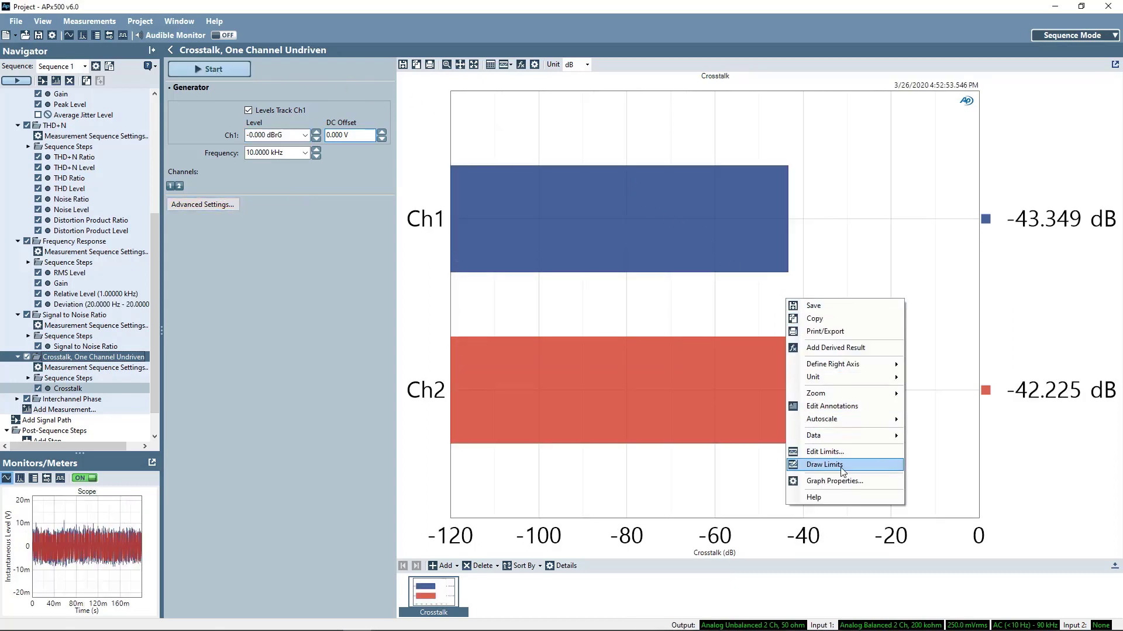
pyautogui.click(843, 471)
pyautogui.click(802, 305)
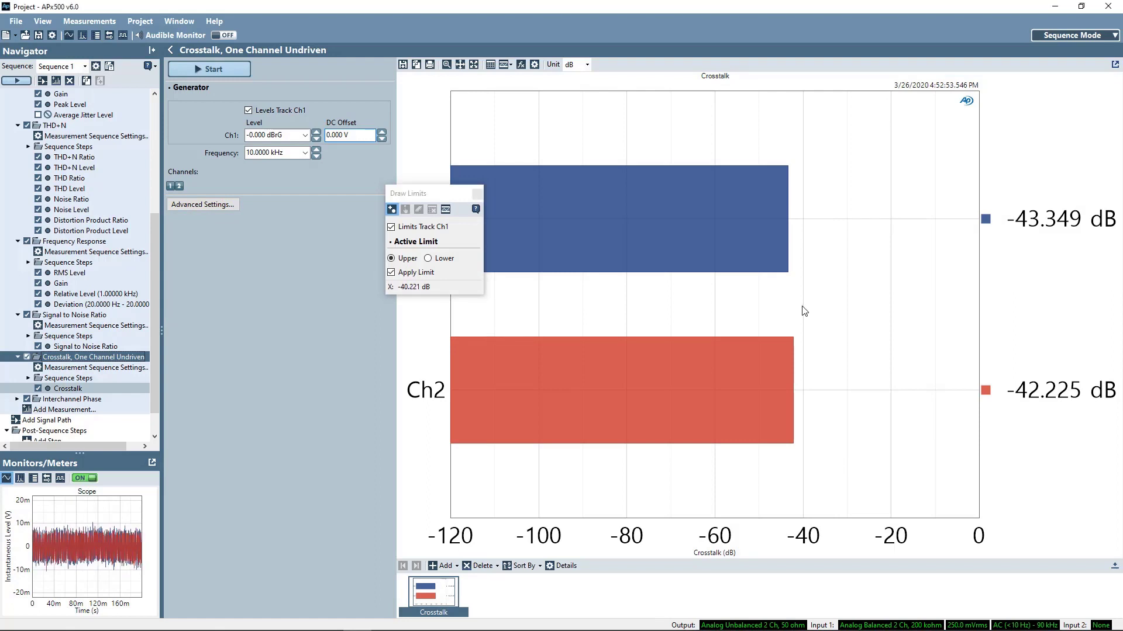
pyautogui.click(449, 260)
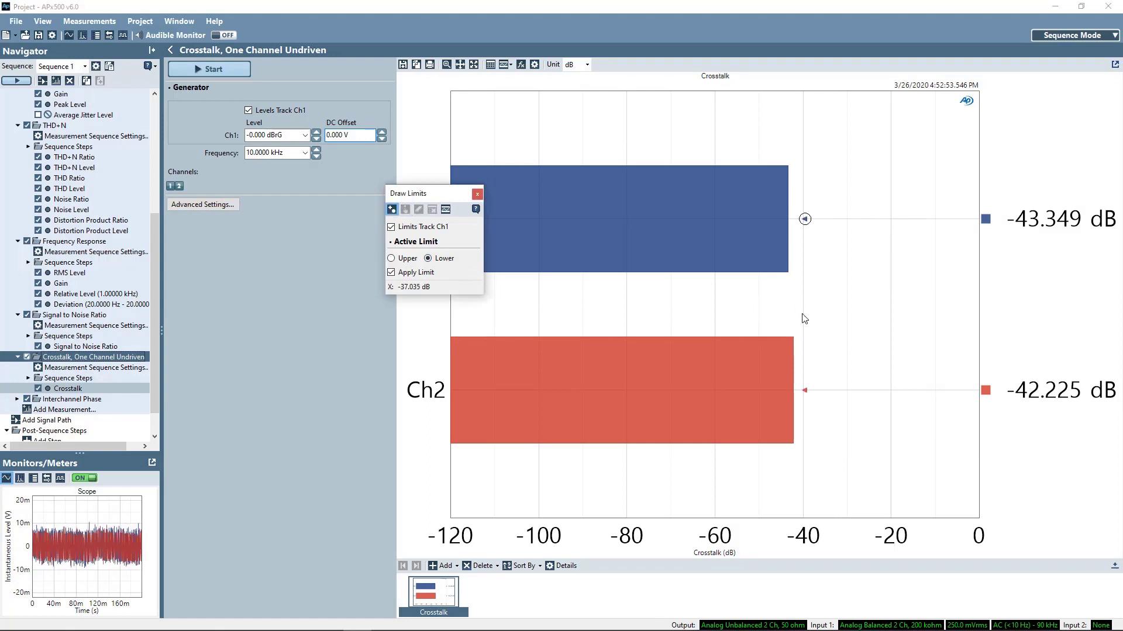
pyautogui.click(770, 316)
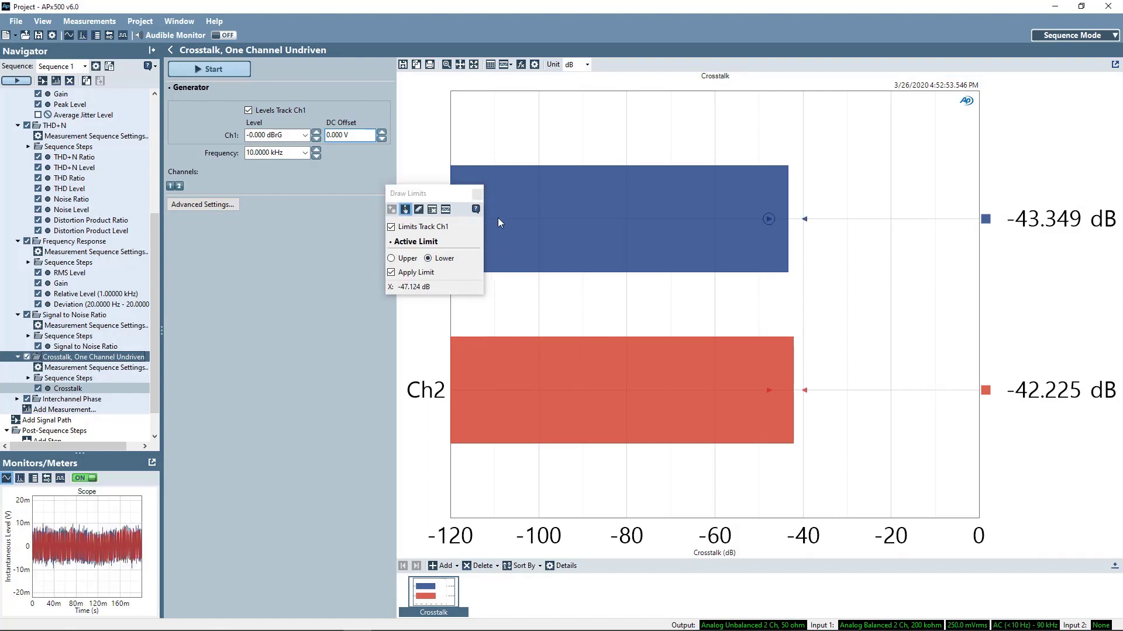
pyautogui.click(477, 195)
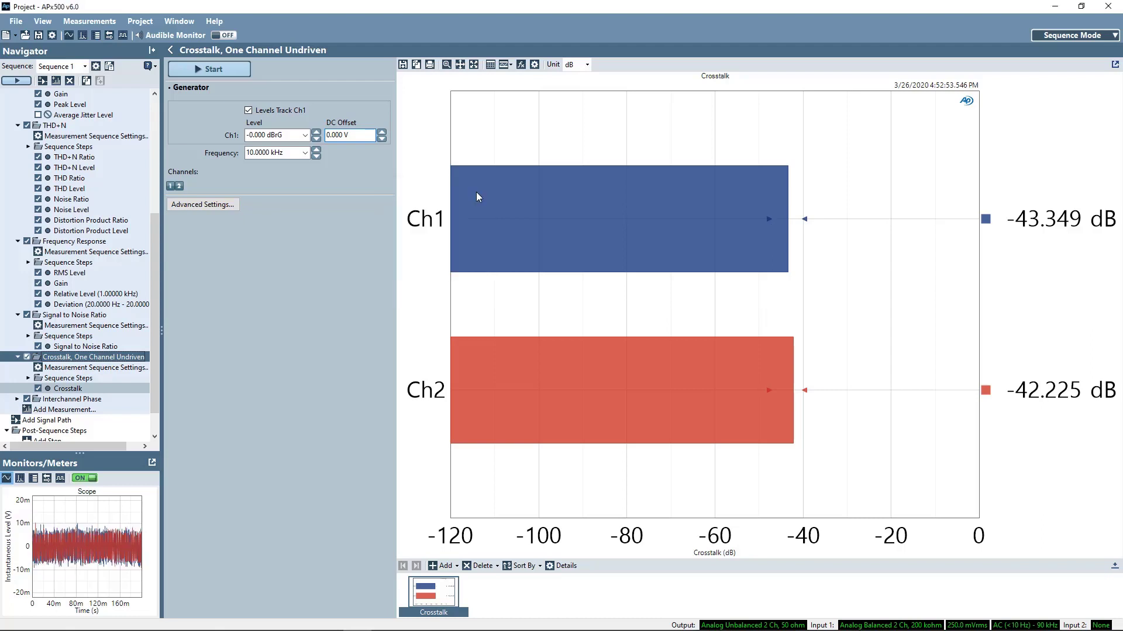
# Step: Set the Interchannel Phase measurement's generator level to 0 dBrG
pyautogui.click(87, 400)
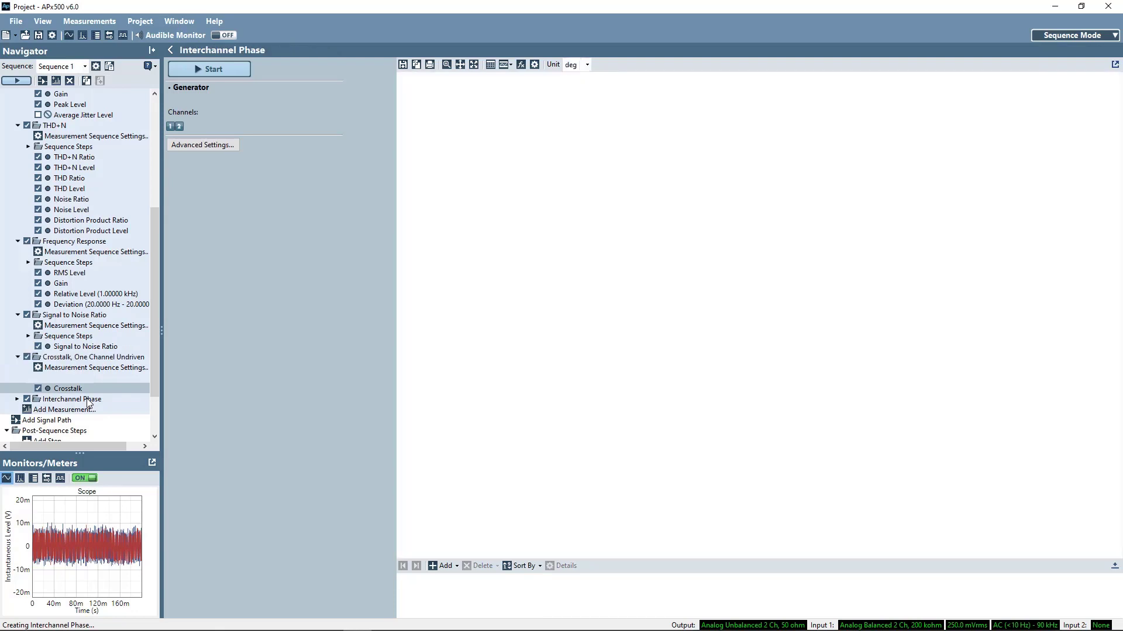
pyautogui.click(304, 151)
pyautogui.click(291, 209)
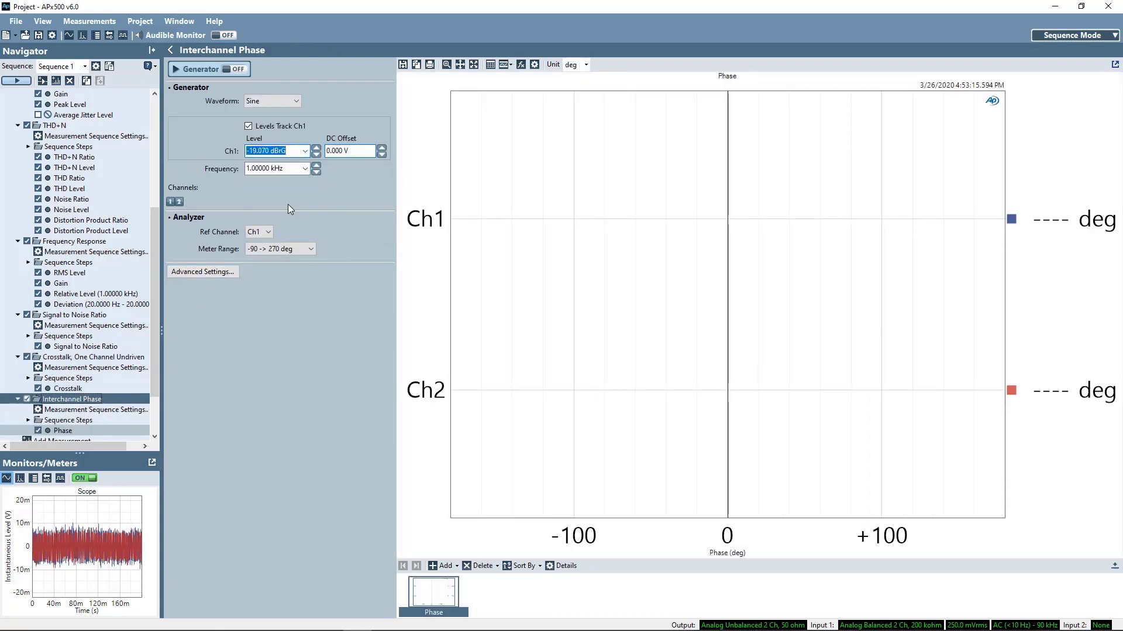
# Step: Add a second Interchannel Phase measurement to the signal path and include it in the sequence
pyautogui.click(55, 80)
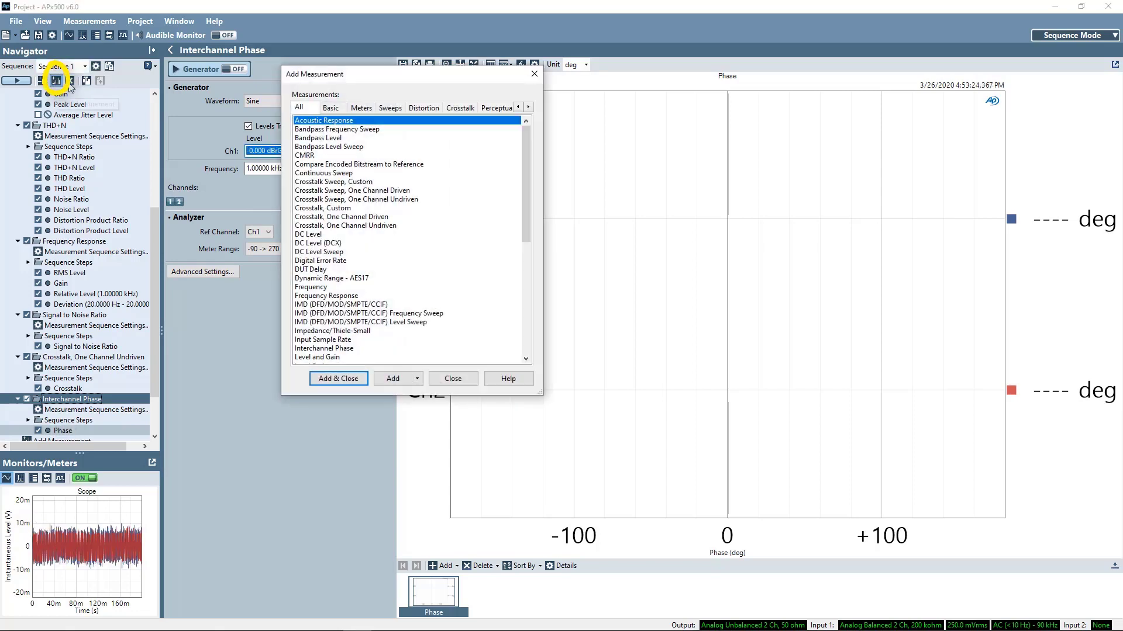
pyautogui.click(349, 348)
pyautogui.click(358, 380)
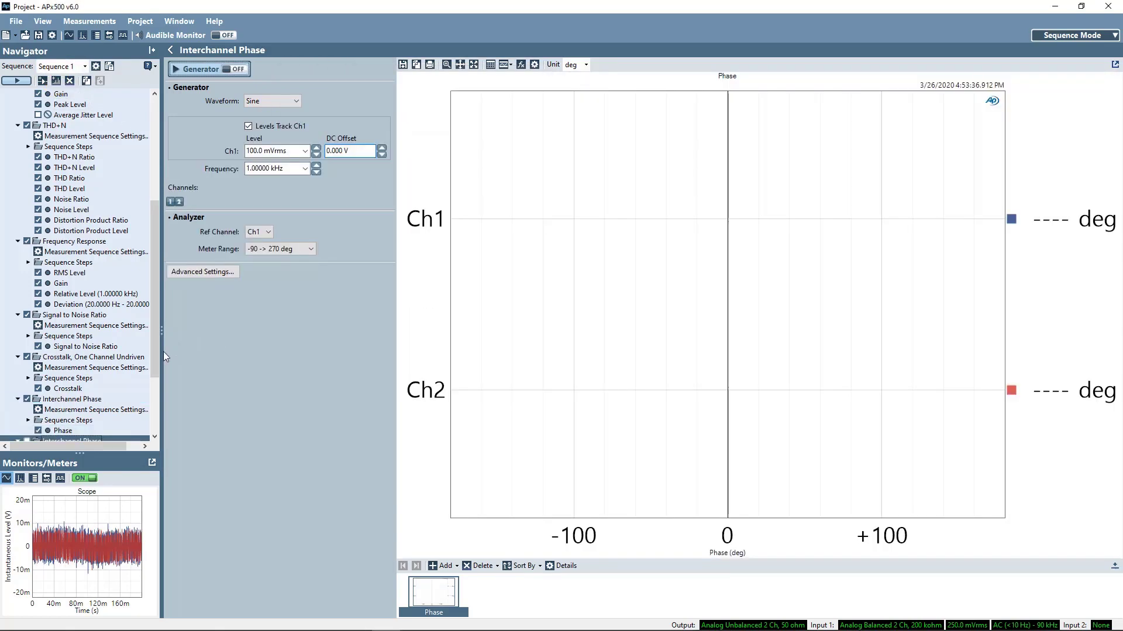
pyautogui.moveTo(155, 359); pyautogui.dragTo(153, 435)
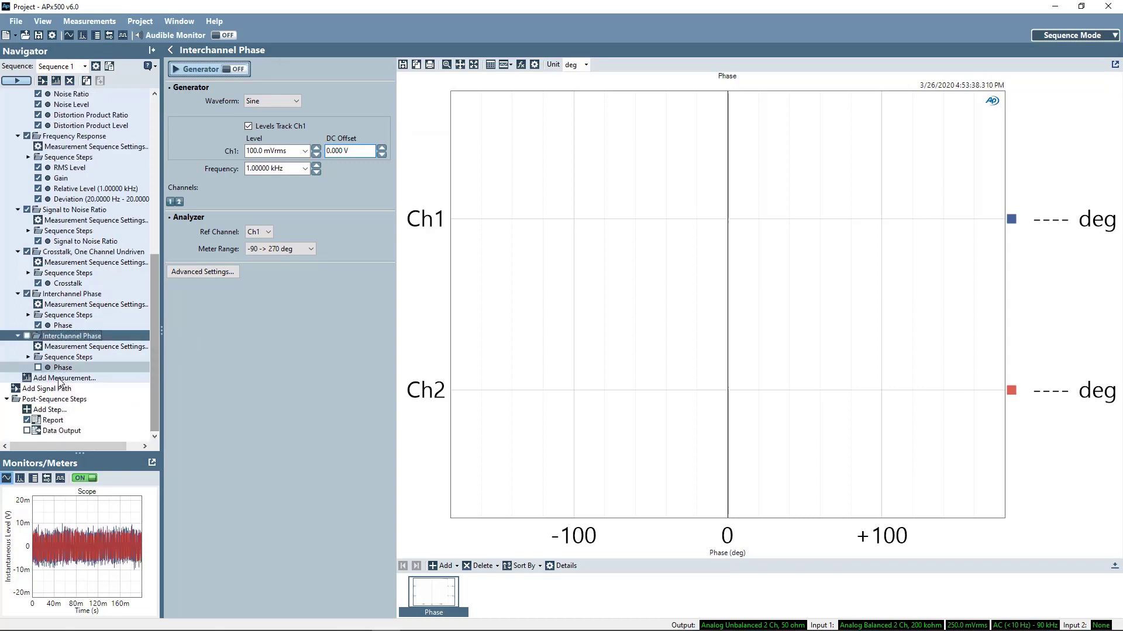
pyautogui.click(27, 336)
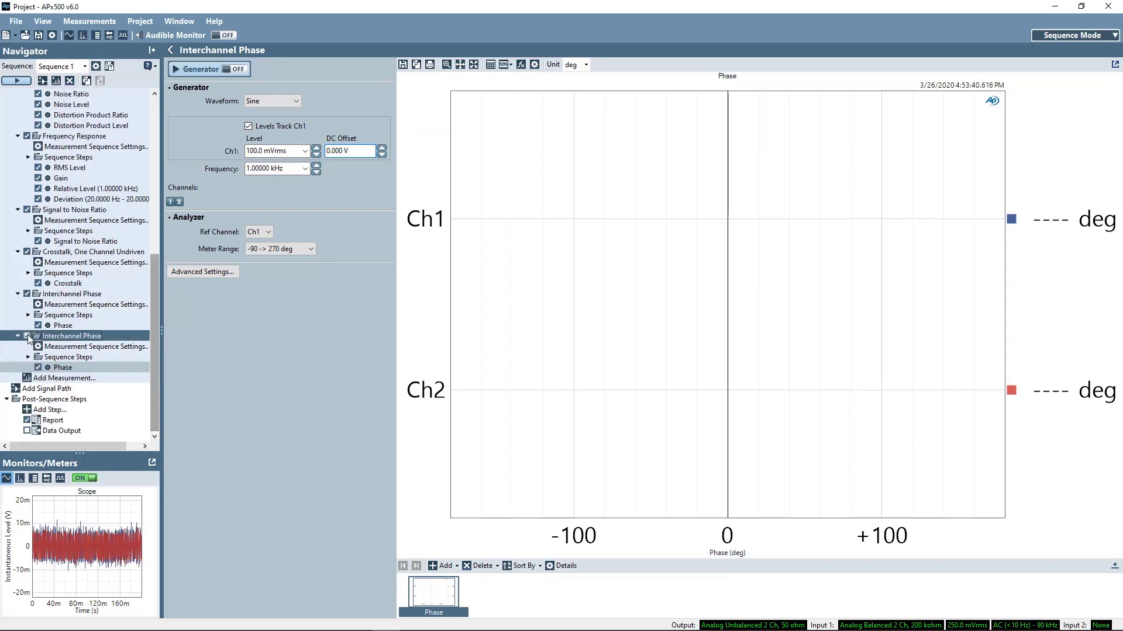
# Step: Set the second Interchannel Phase measurement's reference channel to Ch2 and its generator level to 0 dBrG
pyautogui.click(268, 232)
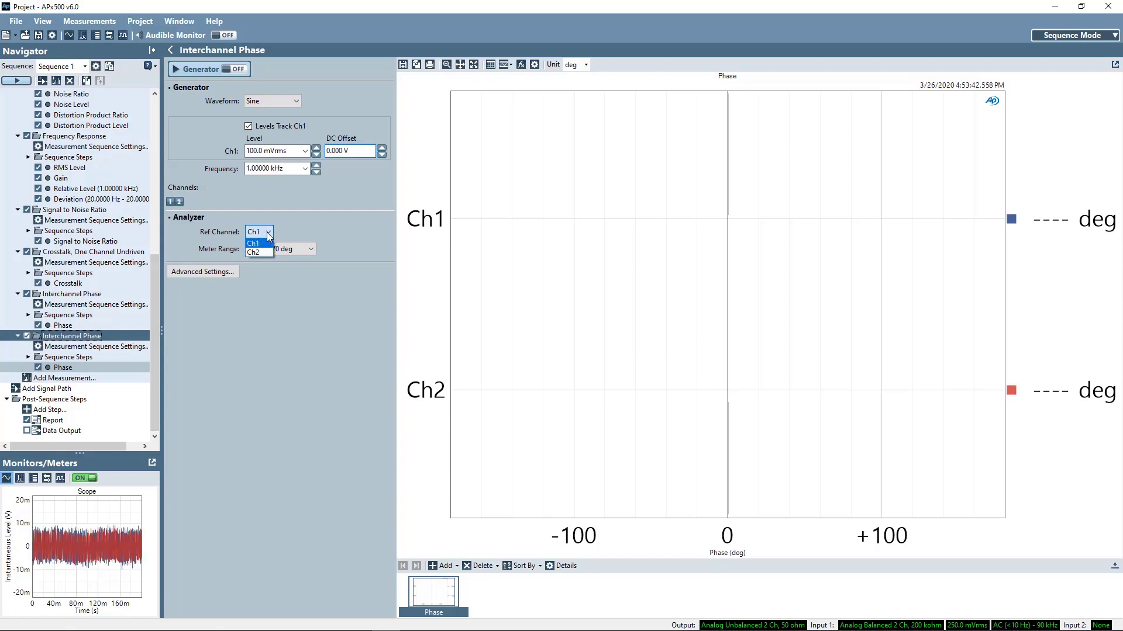
pyautogui.click(304, 151)
pyautogui.click(291, 207)
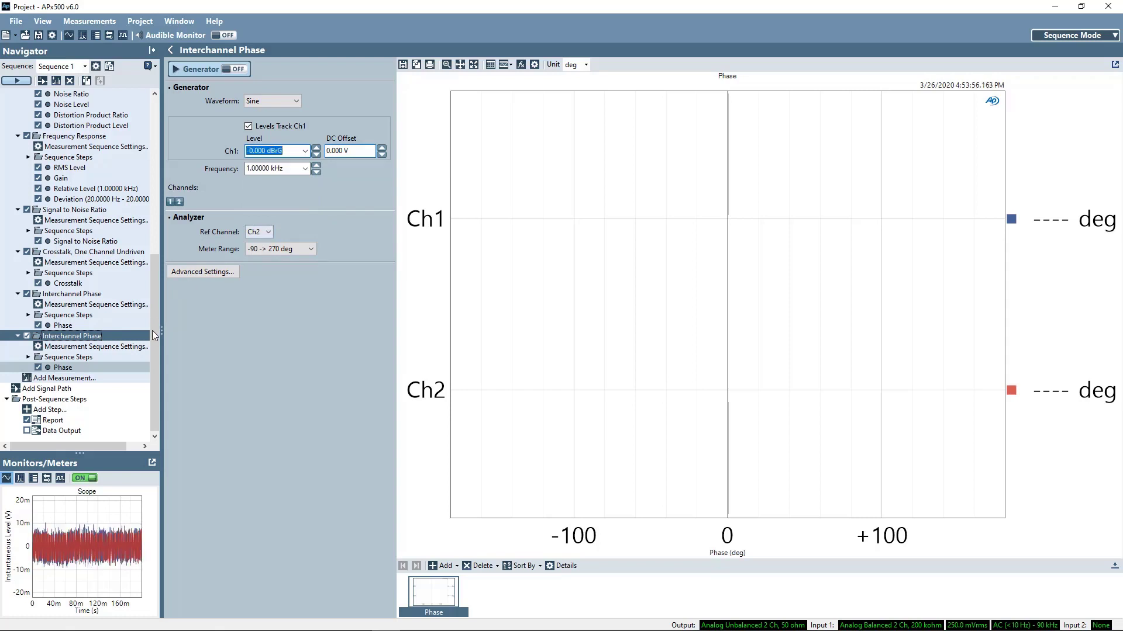
# Step: Run the whole sequence and look through the pages of the generated sequence report
pyautogui.moveTo(154, 364); pyautogui.dragTo(146, 140)
pyautogui.click(21, 81)
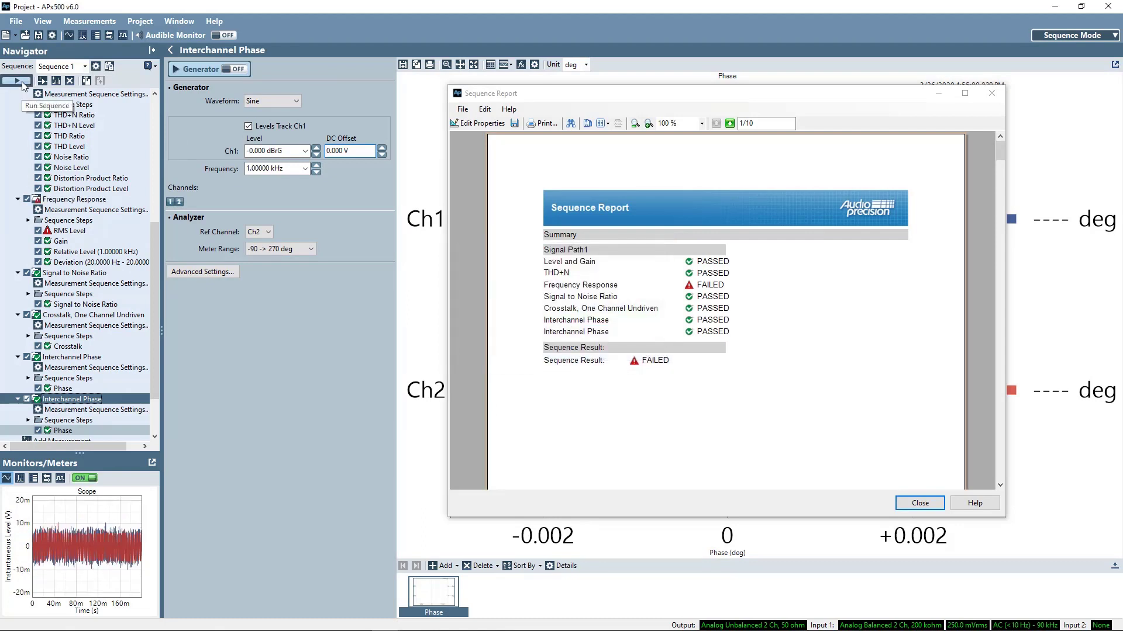
pyautogui.moveTo(1002, 154); pyautogui.dragTo(1044, 393)
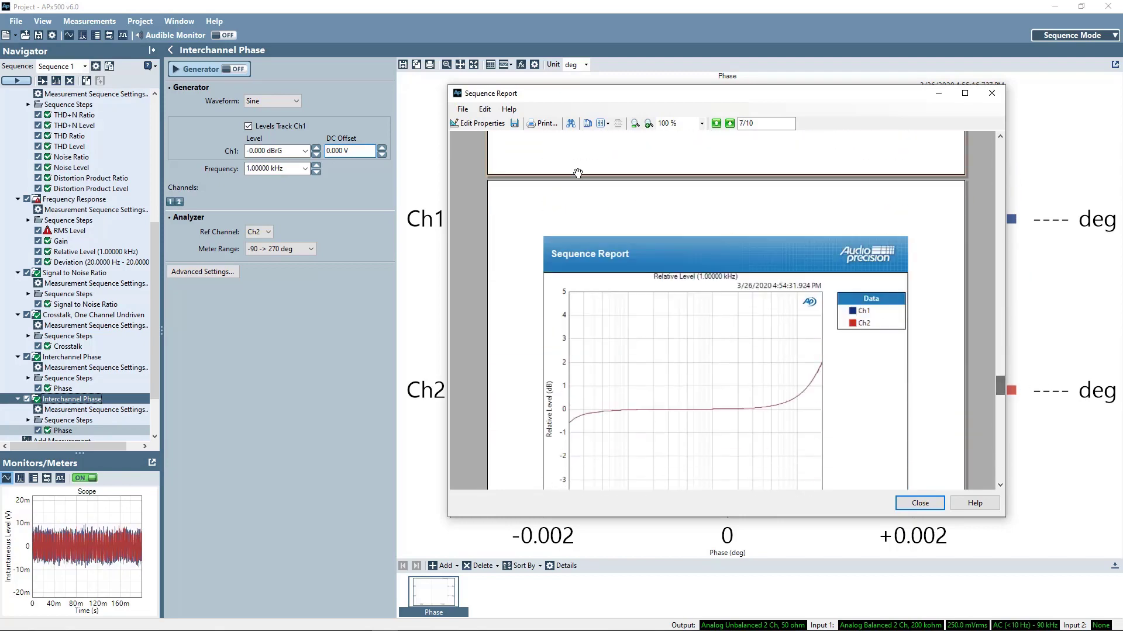
# Step: Examine the file formats offered for exporting the sequence report without saving a file
pyautogui.click(514, 123)
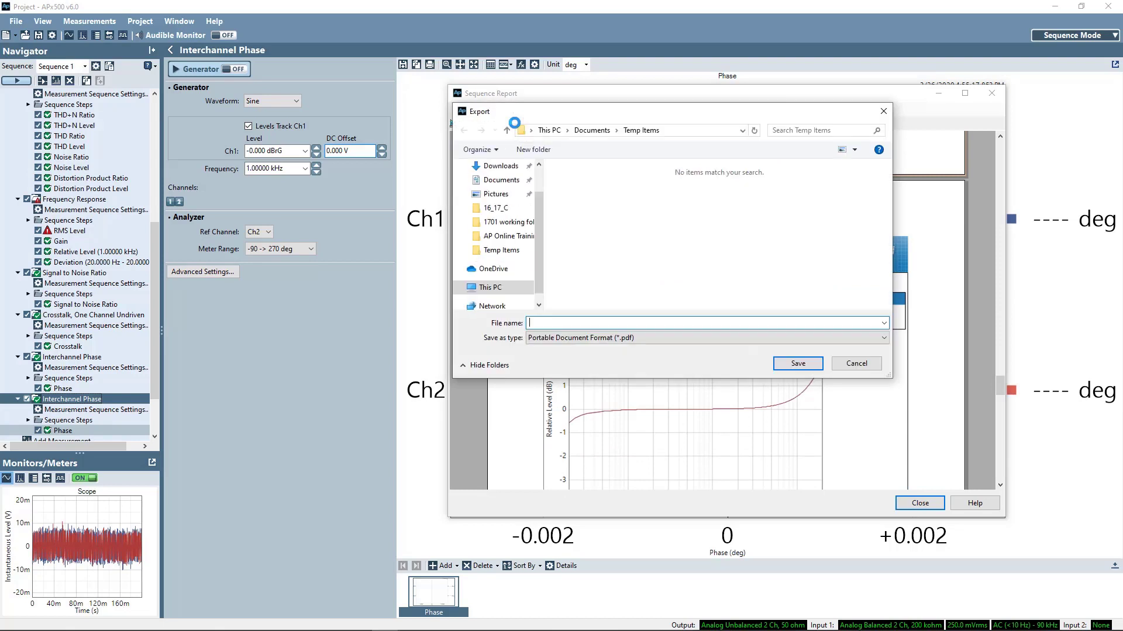
pyautogui.click(884, 338)
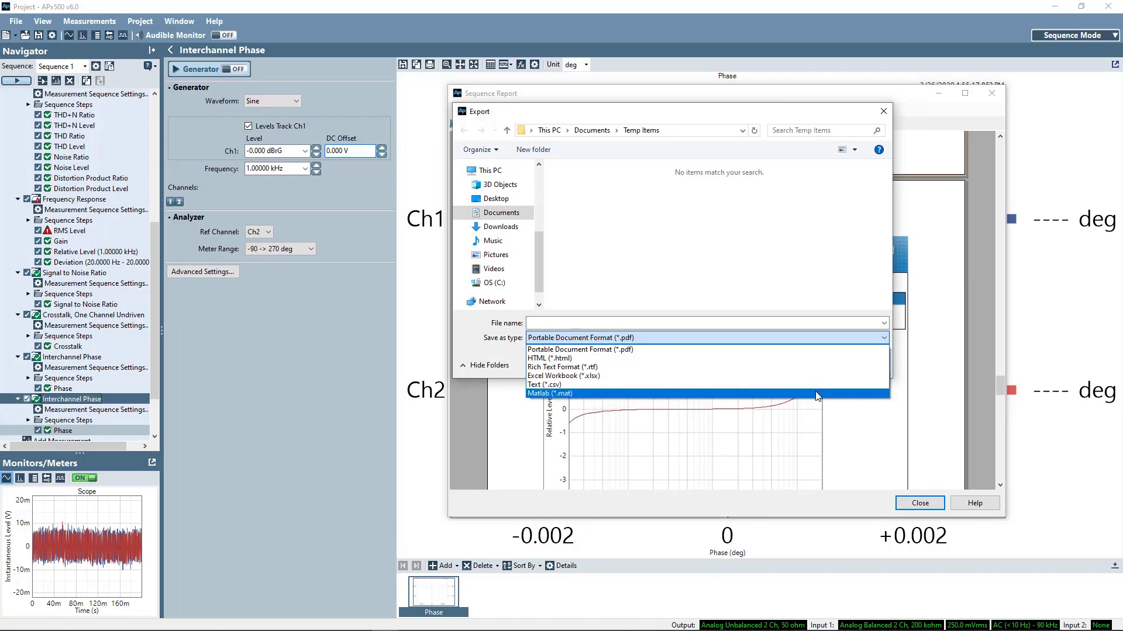
pyautogui.click(855, 422)
pyautogui.click(855, 364)
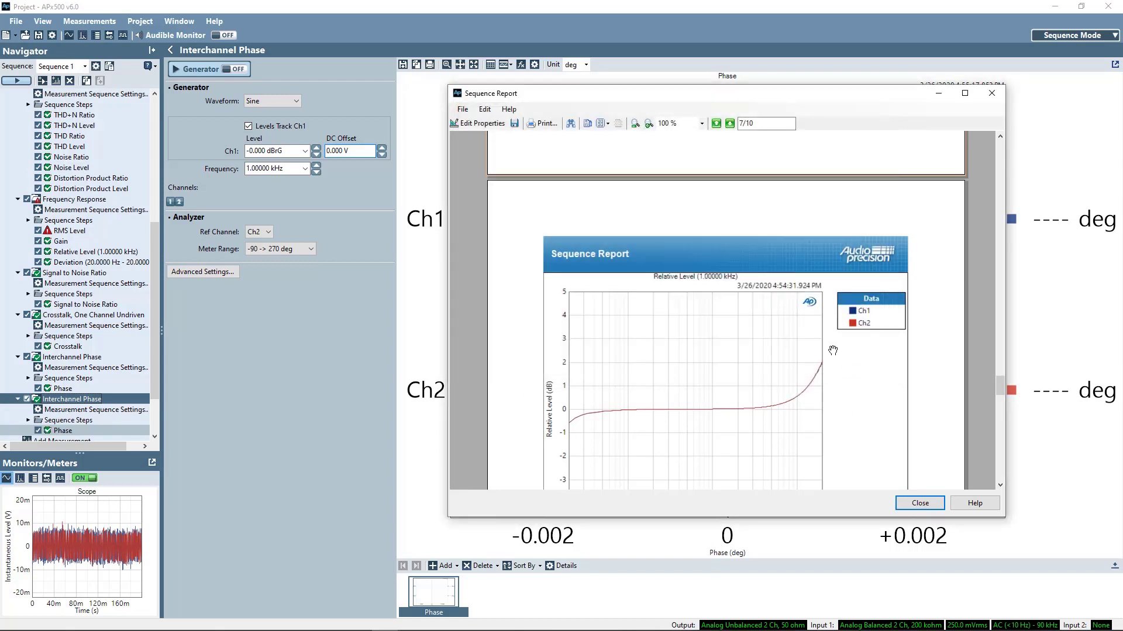
# Step: Review the report's general, logo and auto-save properties and close the sequence report
pyautogui.click(476, 124)
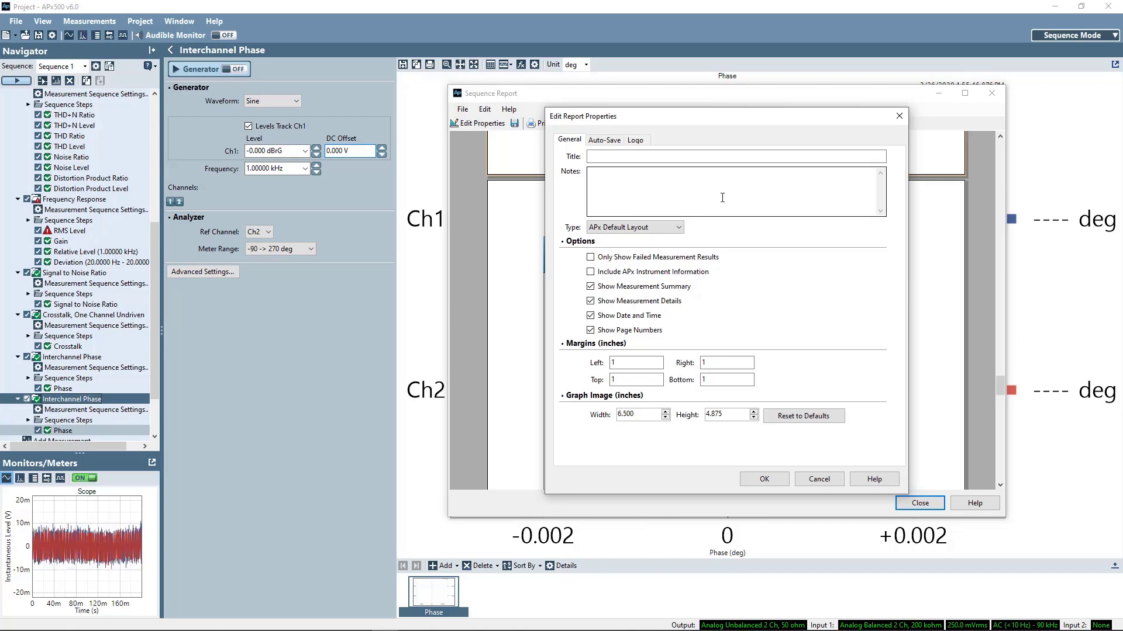
pyautogui.click(636, 141)
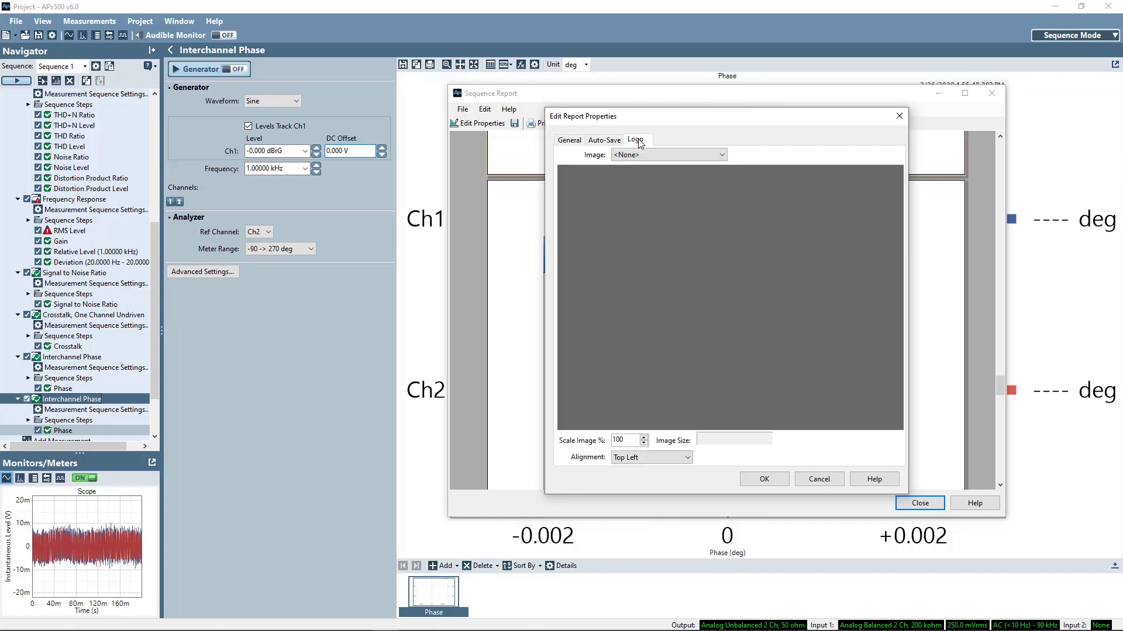
pyautogui.click(604, 141)
pyautogui.click(565, 157)
pyautogui.click(564, 268)
pyautogui.click(762, 479)
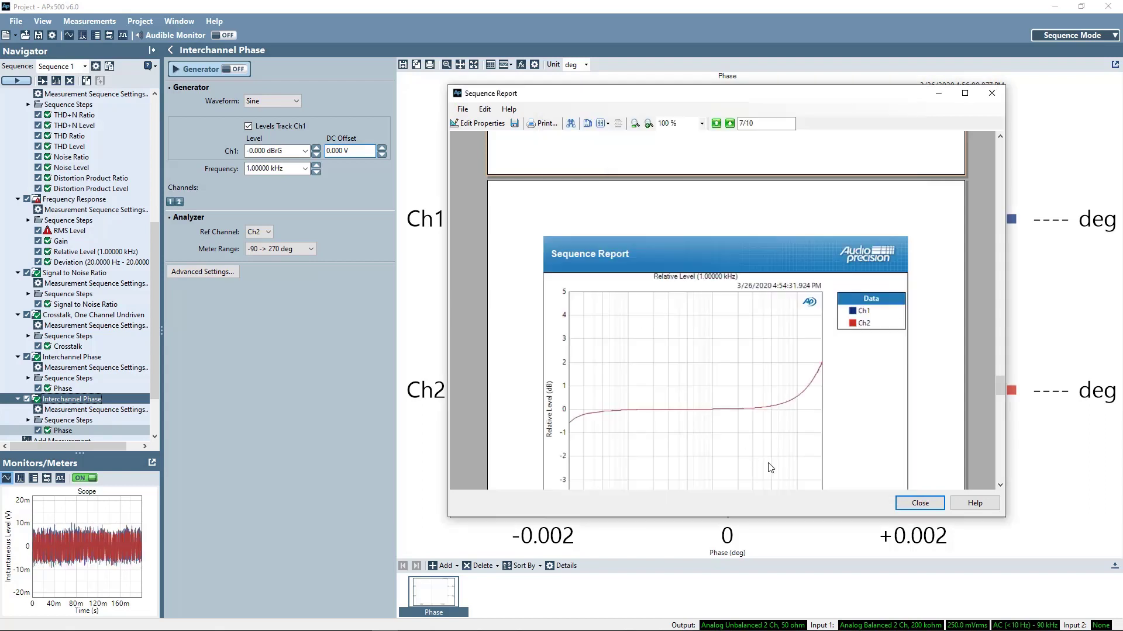
pyautogui.click(931, 506)
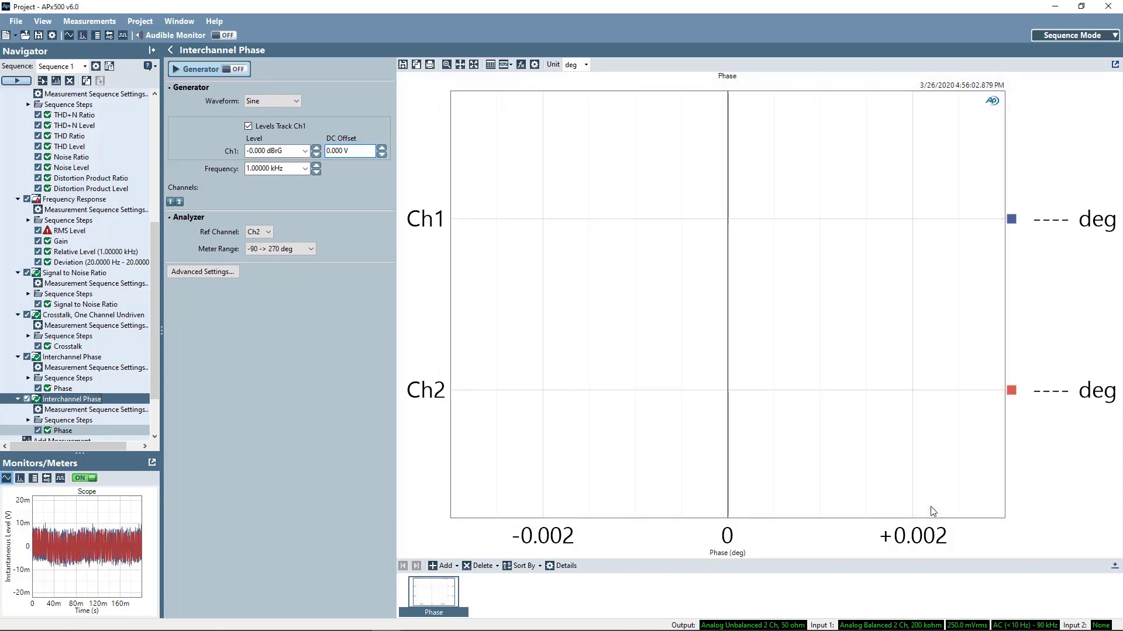